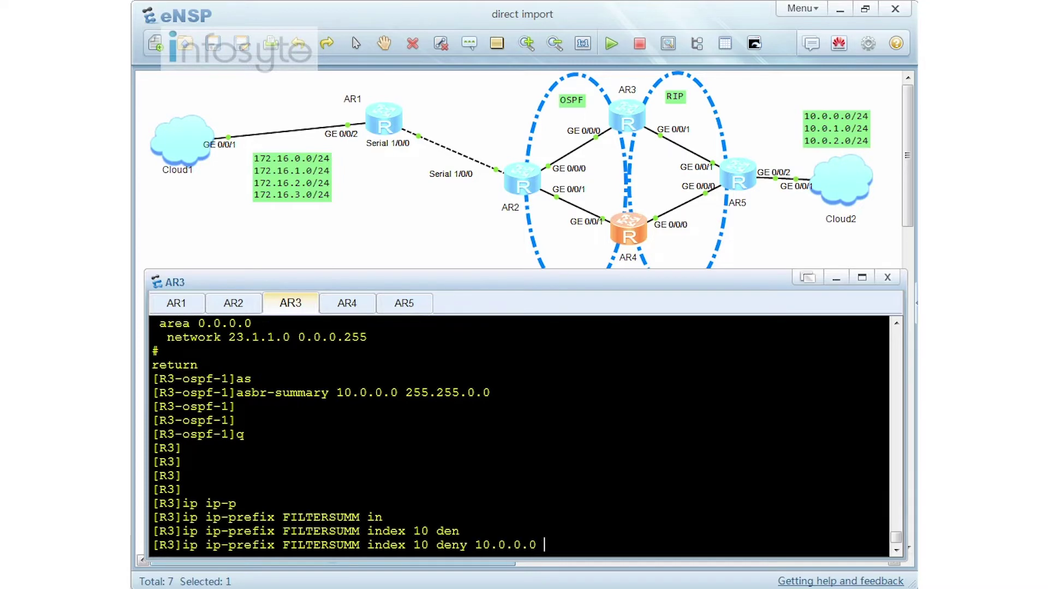
Complete the FILTERSUMM prefix-list entry on AR3 with index 10 denying 10.0.0.0 16.
text(16)
key(Return)
Begin the FILTERSUMM index 20 entry permitting 0.0.0.0 and request help on the remaining parameters.
text(ip ip)
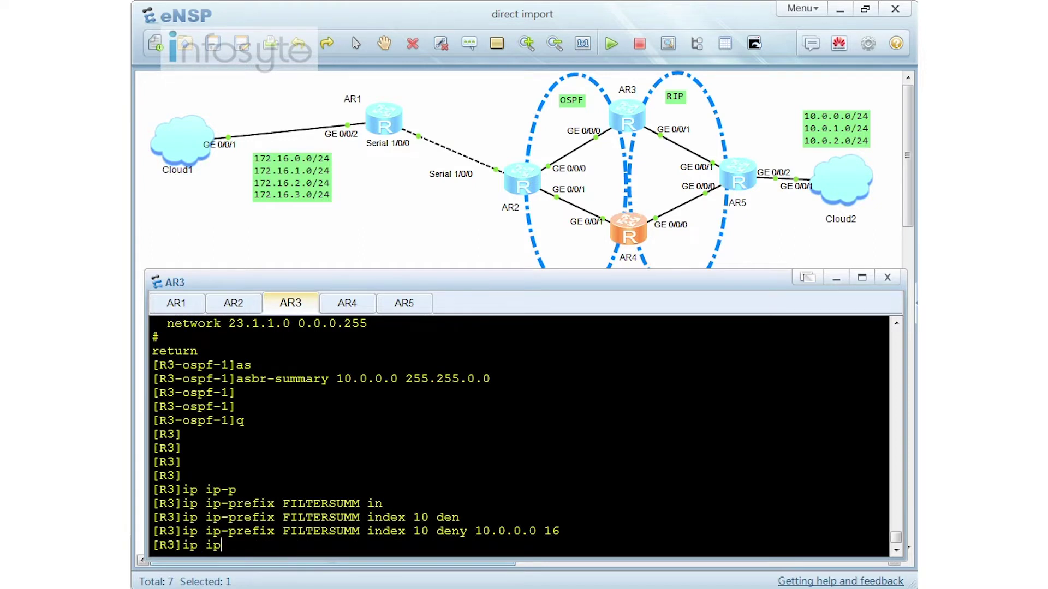
text(-prefic FILTERSUMM i)
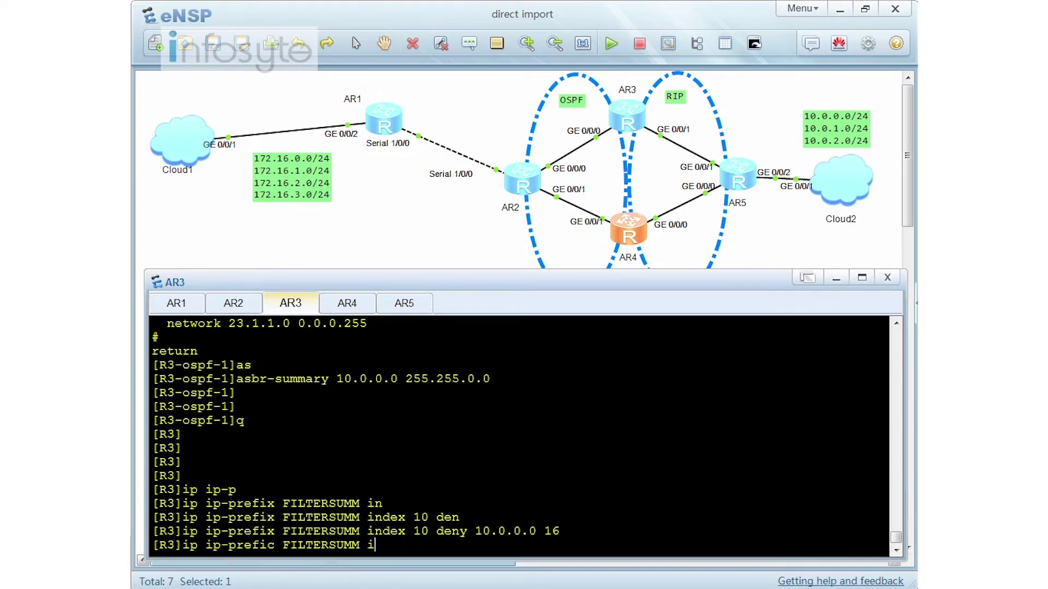
text(ndex 20 per)
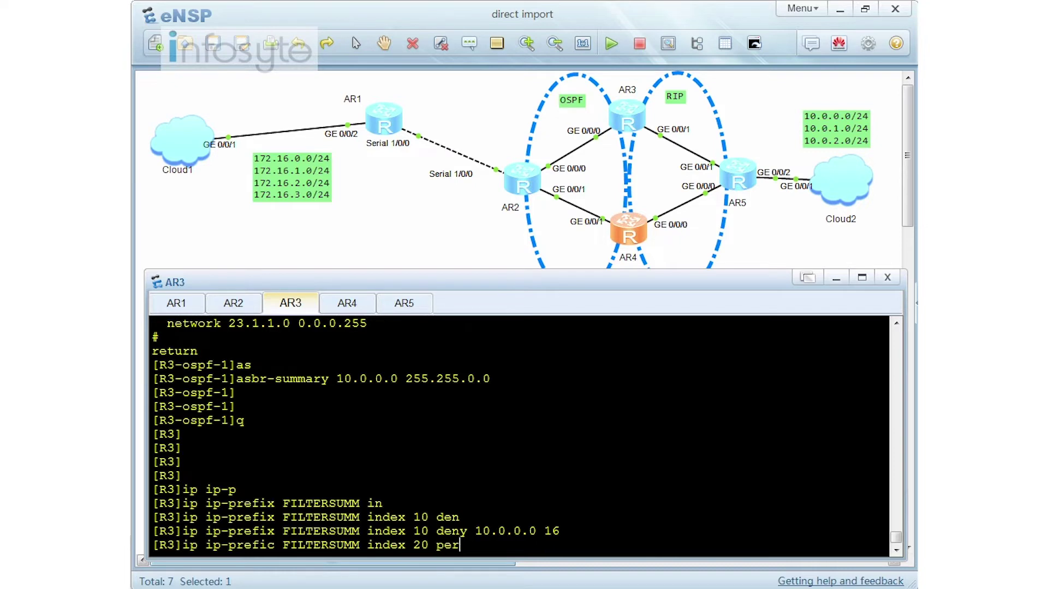
text(mit 0.0.0.0 0)
text( 1)
key(Tab)
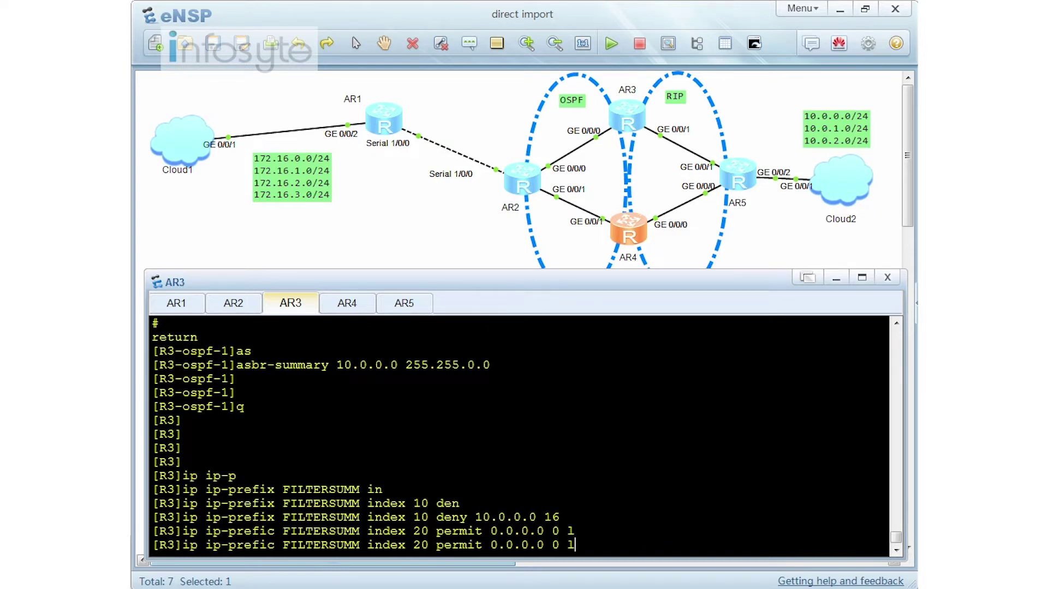
text(e)
key(Tab)
key(BackSpace)
key(BackSpace)
key(BackSpace)
key(BackSpace)
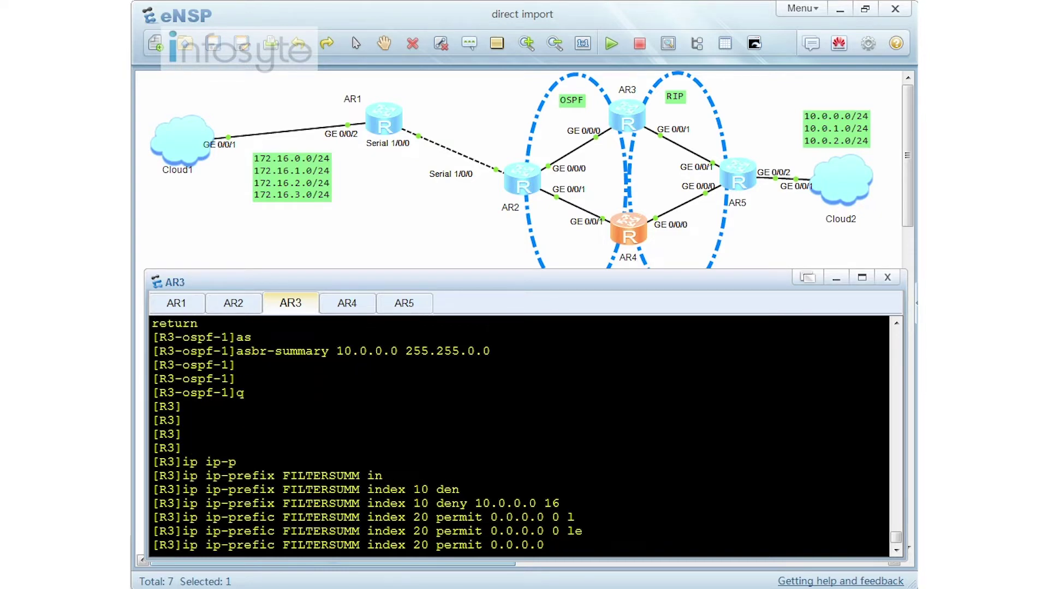
text(?)
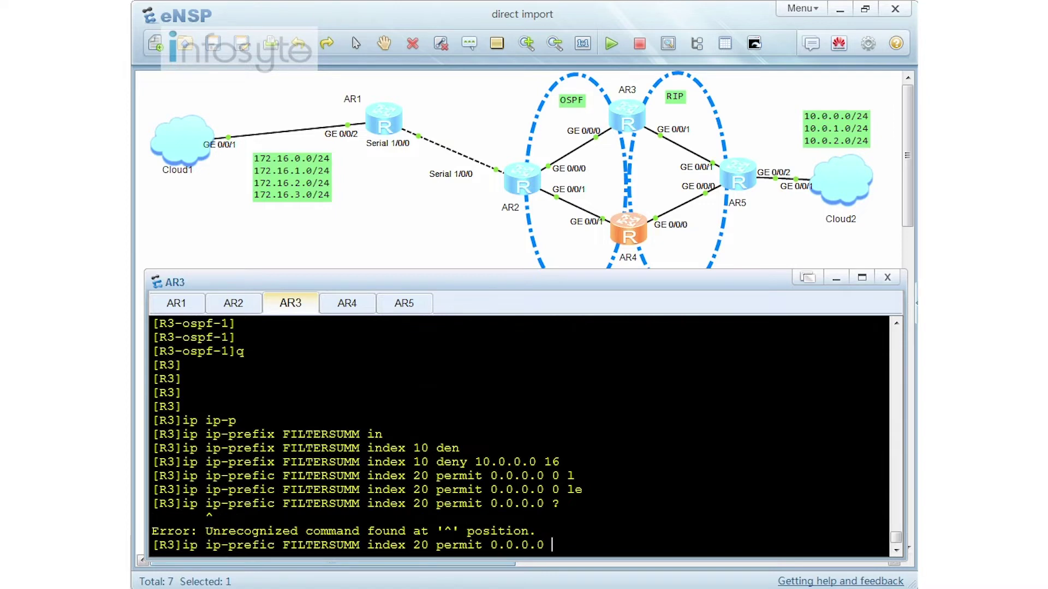
Correct the misspelled keyword to ip-prefix and finish the FILTERSUMM index 20 permit 0.0.0.0 entry with 0 less-equal 32.
key(Left)
key(Left)
key(Left)
key(Left)
key(Left)
key(Left)
key(Left)
key(Left)
key(Left)
key(Left)
key(Left)
key(Left)
key(Left)
key(Left)
key(Left)
key(Left)
key(Left)
key(Left)
key(Left)
key(Left)
key(Left)
key(Left)
key(Left)
key(Left)
key(Left)
key(Left)
key(Left)
key(Left)
key(Left)
key(Left)
key(Left)
key(Left)
key(Left)
key(Left)
key(Left)
key(Left)
key(BackSpace)
text(x)
key(Right)
key(Right)
key(Right)
key(Right)
key(Right)
key(Right)
key(Right)
key(Right)
key(Right)
key(Right)
key(Right)
key(Right)
key(Right)
key(Right)
key(Right)
key(Right)
key(Right)
key(Right)
key(Right)
key(Right)
key(Right)
key(Right)
key(Right)
key(Right)
key(Right)
key(Right)
key(Right)
key(Right)
key(Right)
key(Right)
key(Right)
key(Right)
key(Right)
key(Right)
key(Right)
text(0 l)
key(Tab)
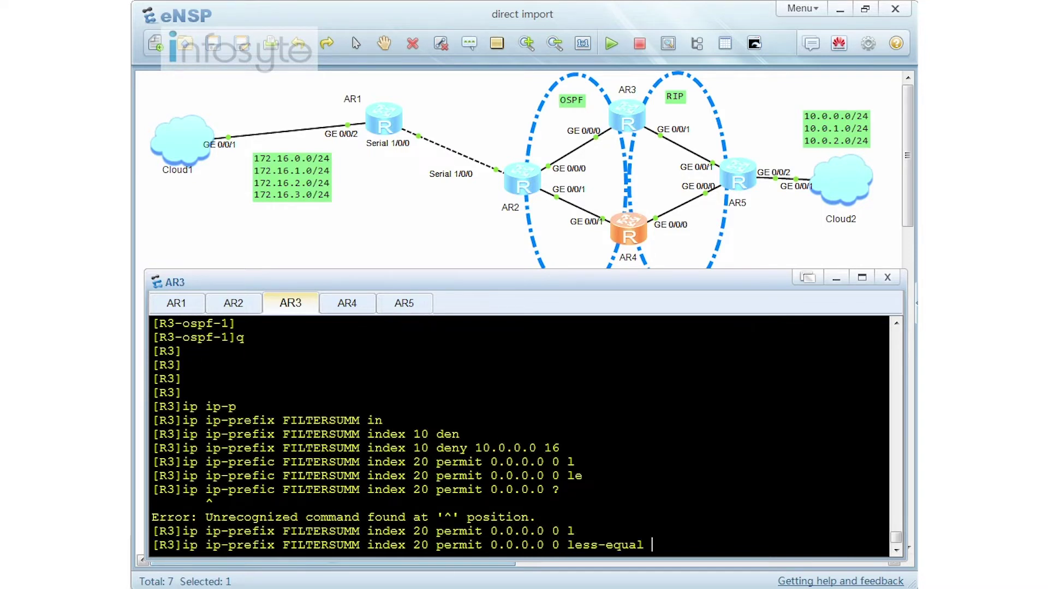
text(32)
key(Return)
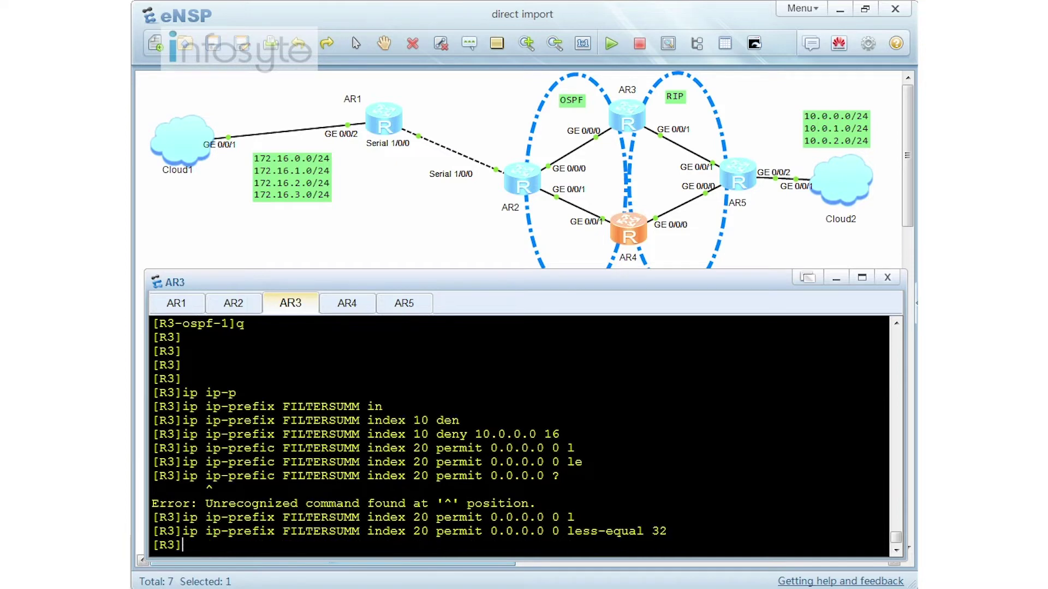
Display the IP prefix lists on AR3 to check the FILTERSUMM entries.
drag(668, 532, 182, 533)
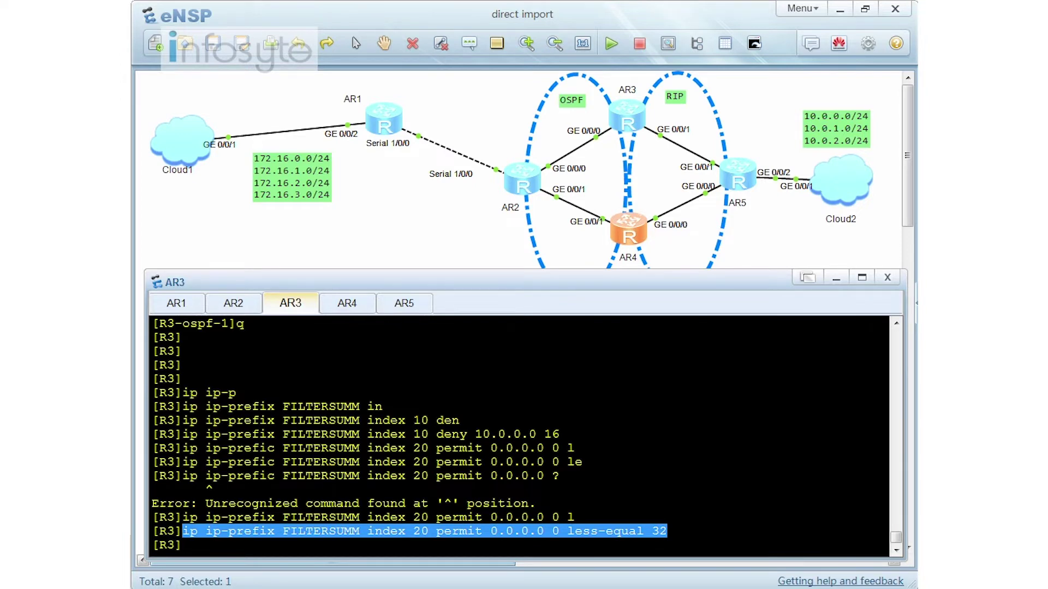
key(ctrl+c)
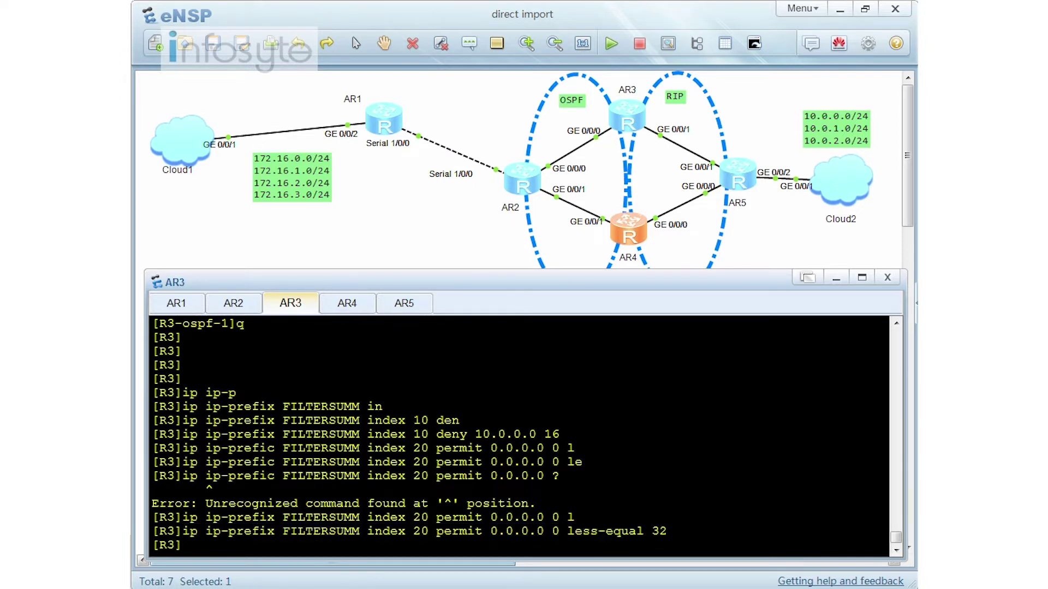
key(Return)
key(Return)
text(dis ip ip-)
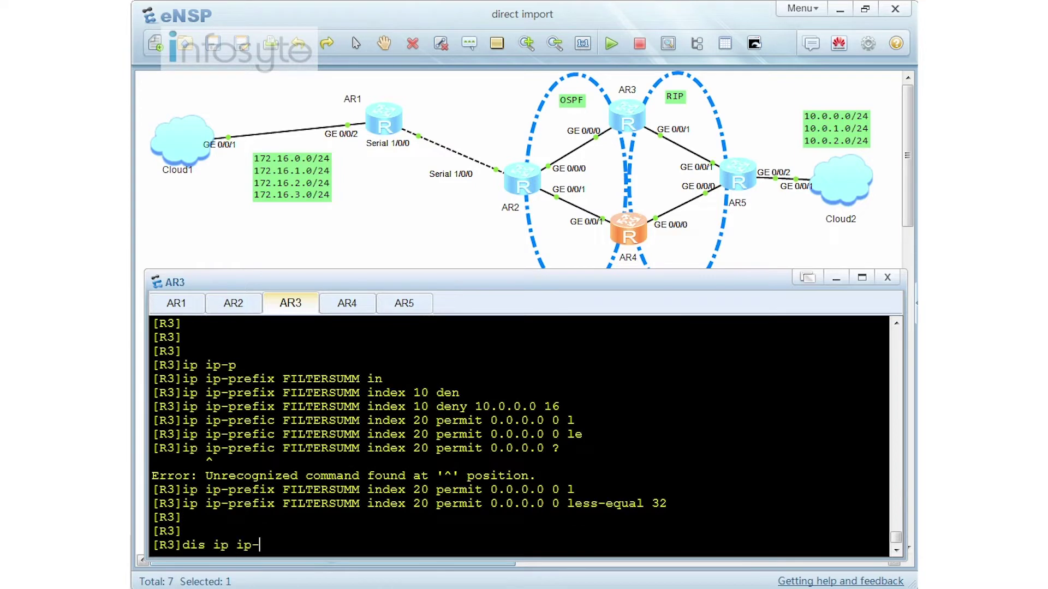
key(Tab)
key(Return)
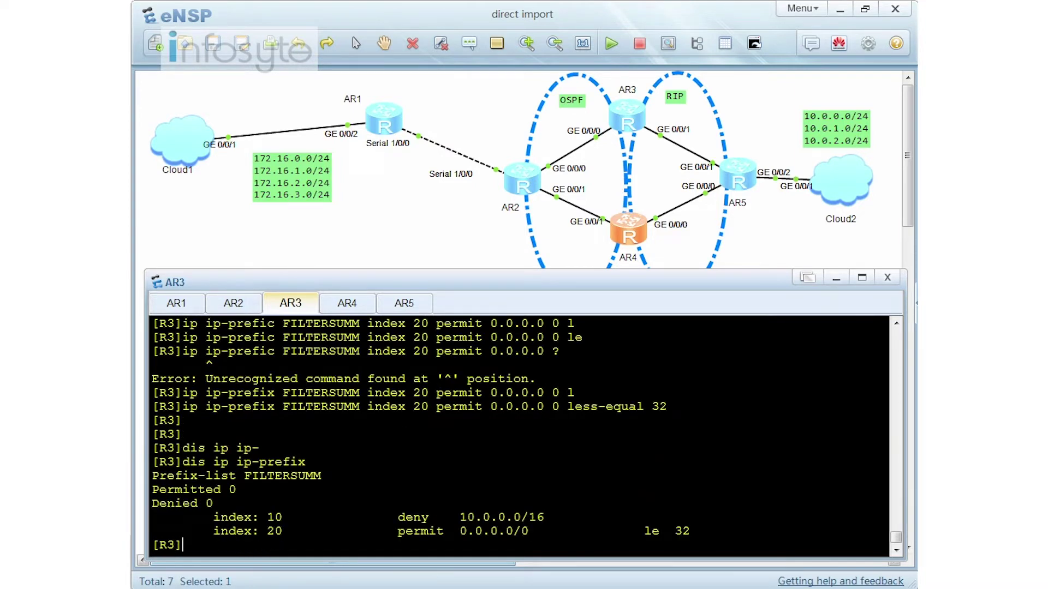
key(Return)
key(Return)
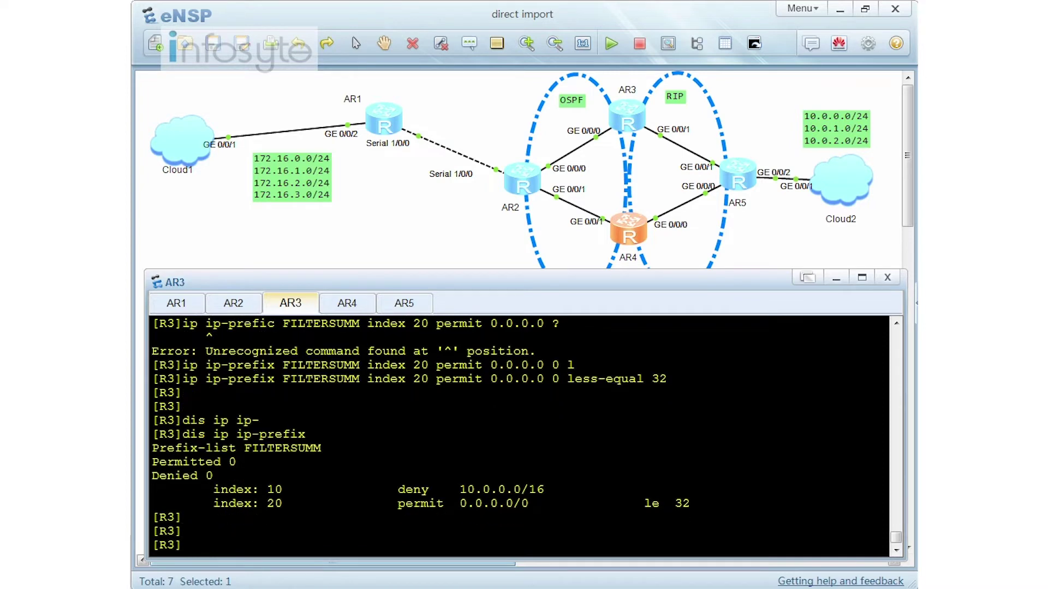
In AR3's OSPF view, apply the FILTERSUMM ip-prefix as an import filter-policy.
text(ospf)
key(Return)
text(fil)
key(Tab)
key(BackSpace)
key(BackSpace)
key(BackSpace)
key(BackSpace)
key(BackSpace)
key(BackSpace)
key(BackSpace)
key(BackSpace)
text(-pol)
key(Tab)
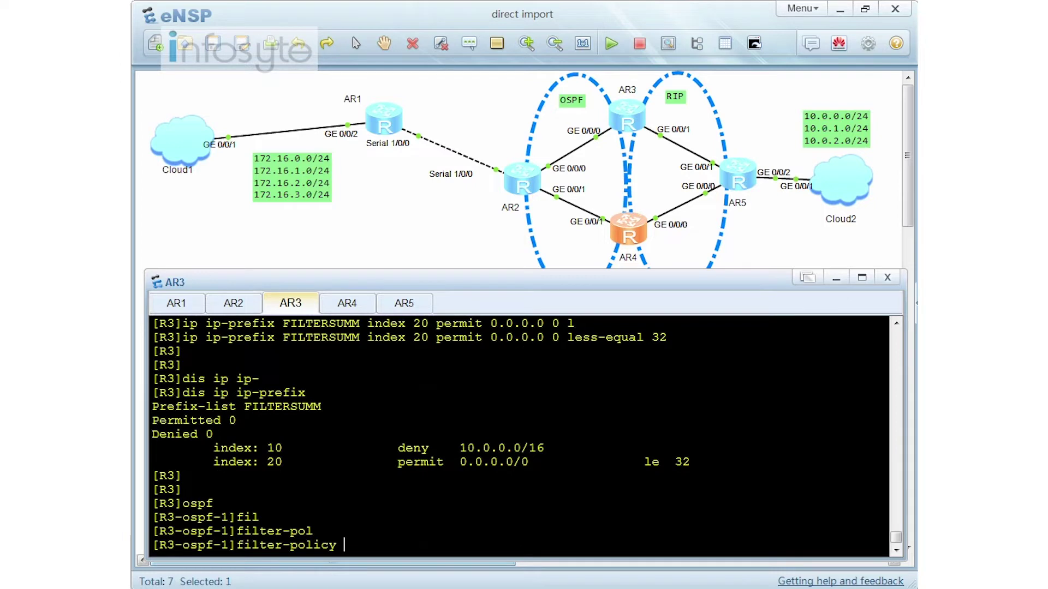
text(ip)
text(-)
key(Tab)
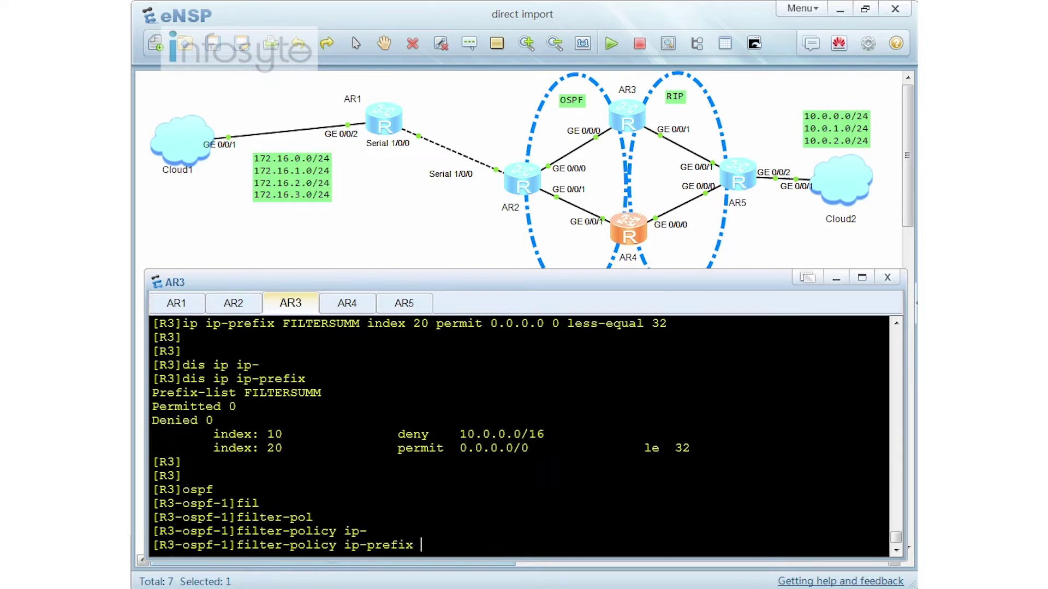
text(F)
key(Tab)
text(ILTERSUMM )
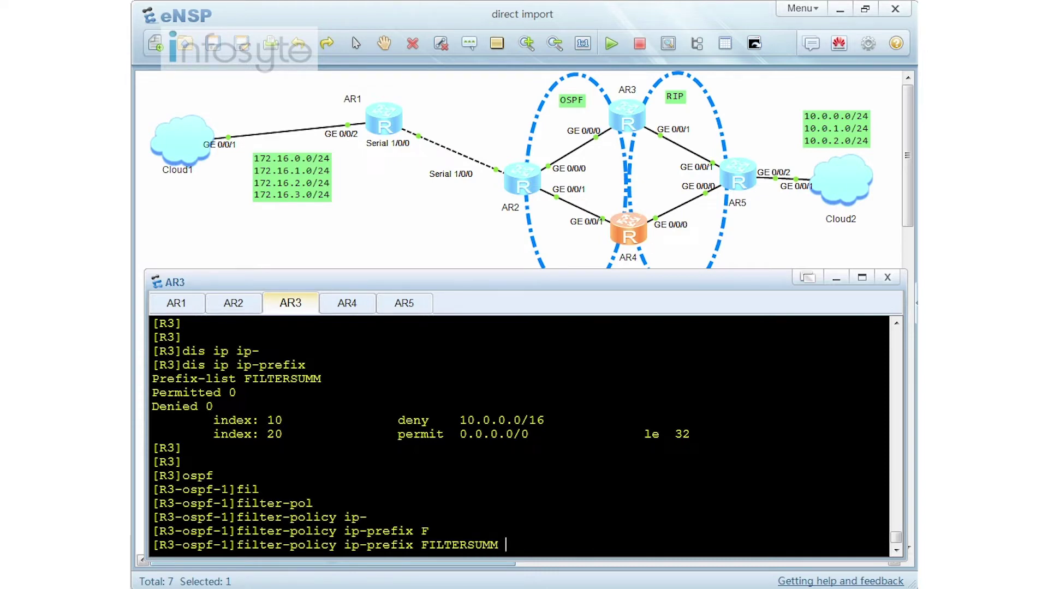
text(im)
key(Tab)
key(Return)
Display the configuration of AR3's current OSPF view to check the filter policy.
text(dis )
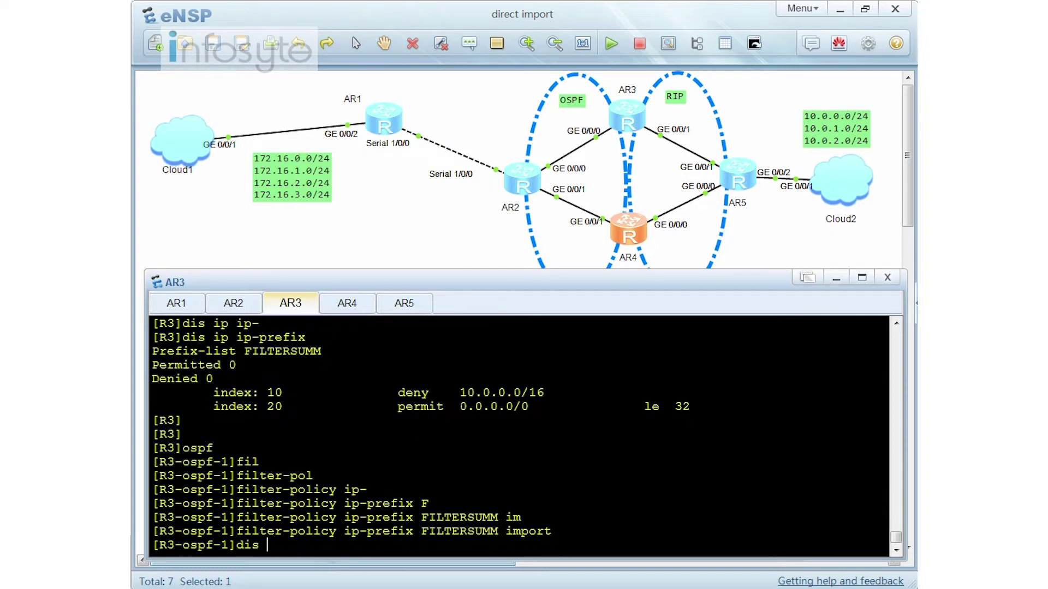
text(thic)
key(Return)
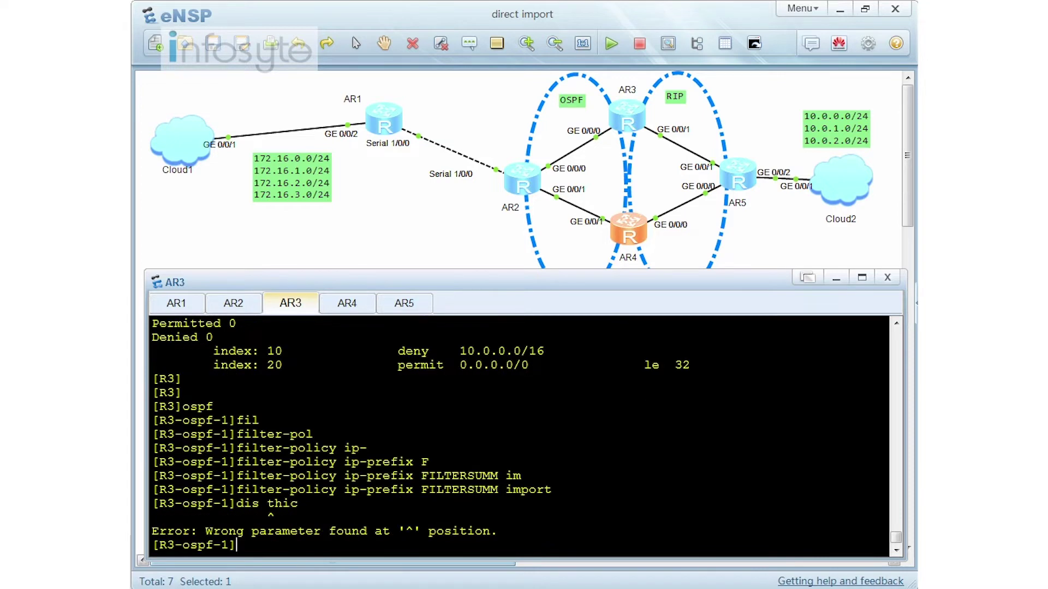
key(Up)
key(BackSpace)
text(s thi)
key(Return)
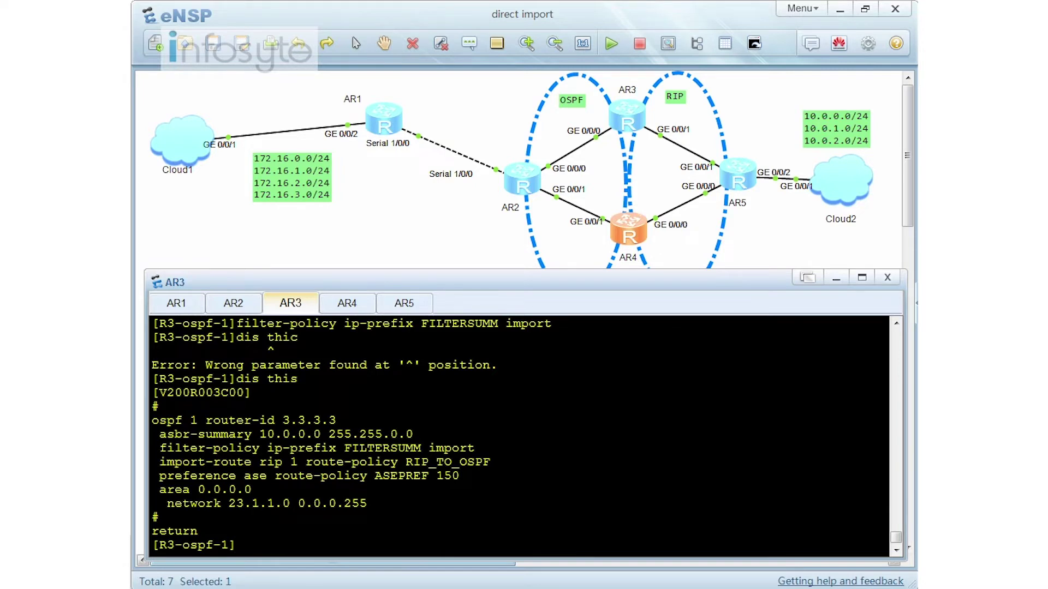
Display the IP routing table on AR5 and examine its 10.0.0.0/16 summary route.
click(418, 306)
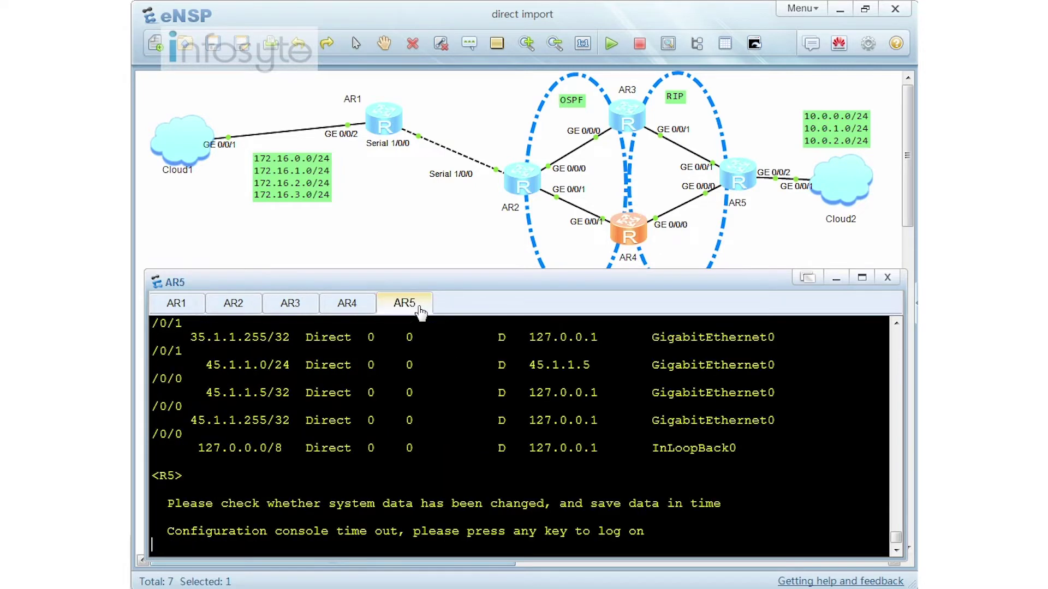
scroll(526, 436, up, 10)
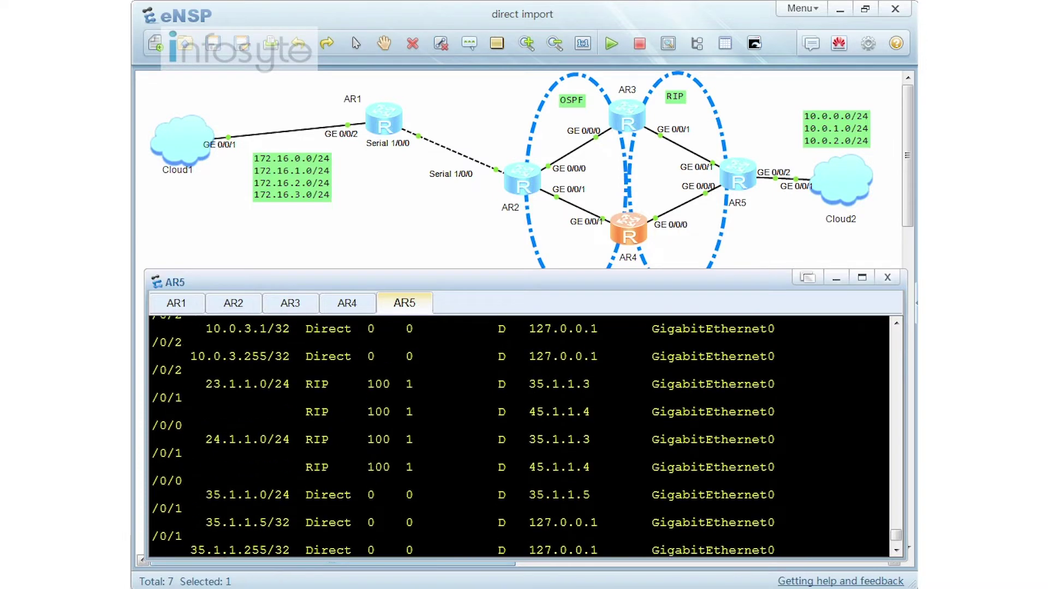
scroll(518, 437, up, 7)
scroll(519, 437, down, 2)
scroll(526, 437, down, 5)
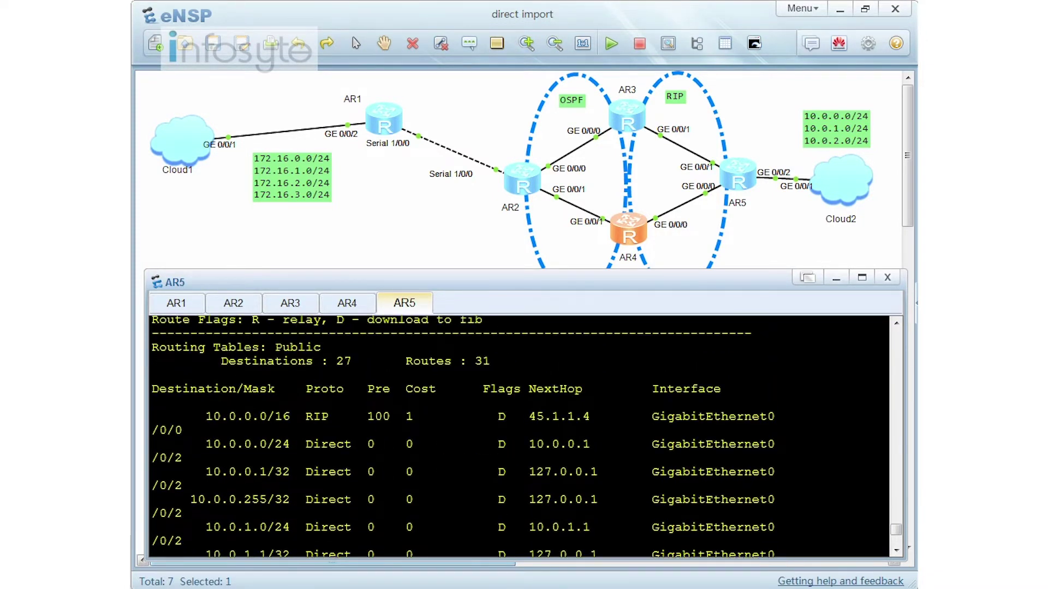
key(Return)
key(Return)
text(dis ip routing-table)
key(Tab)
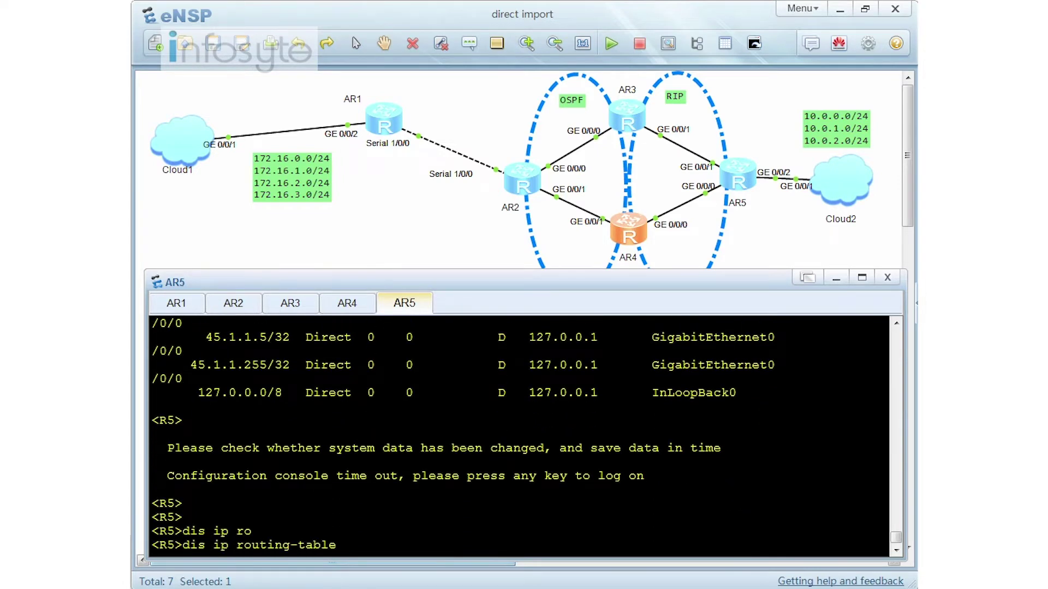
key(Return)
scroll(527, 437, up, 10)
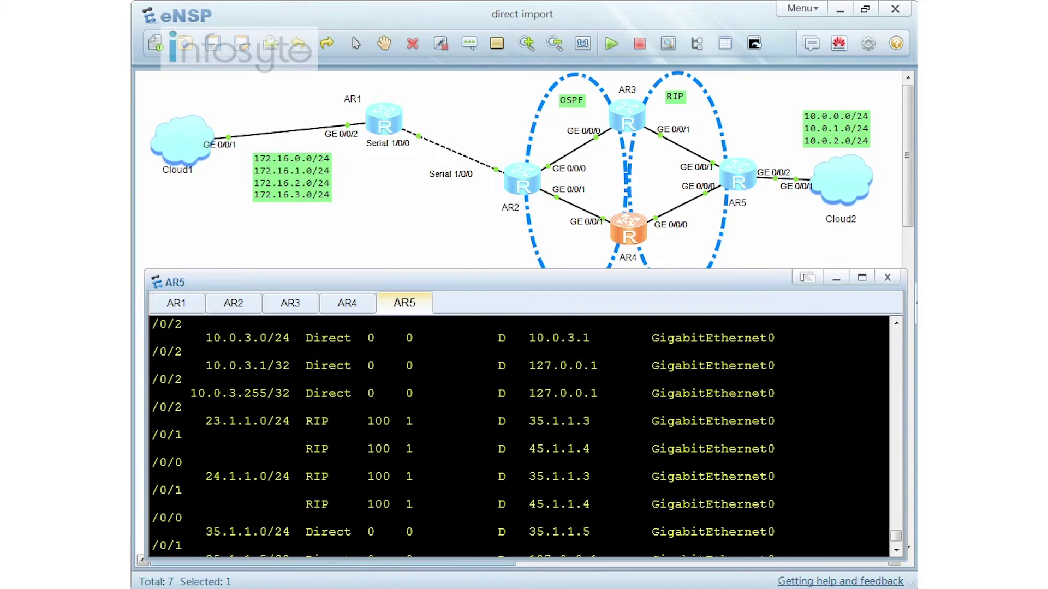
scroll(526, 437, up, 3)
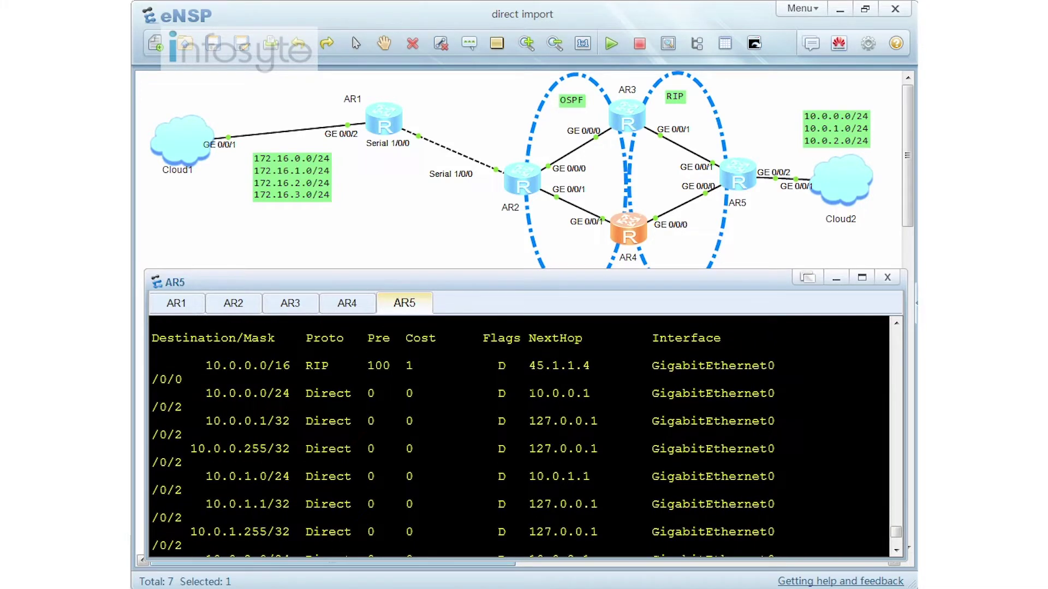
Display AR3's full current configuration and copy its two FILTERSUMM ip-prefix commands.
click(290, 304)
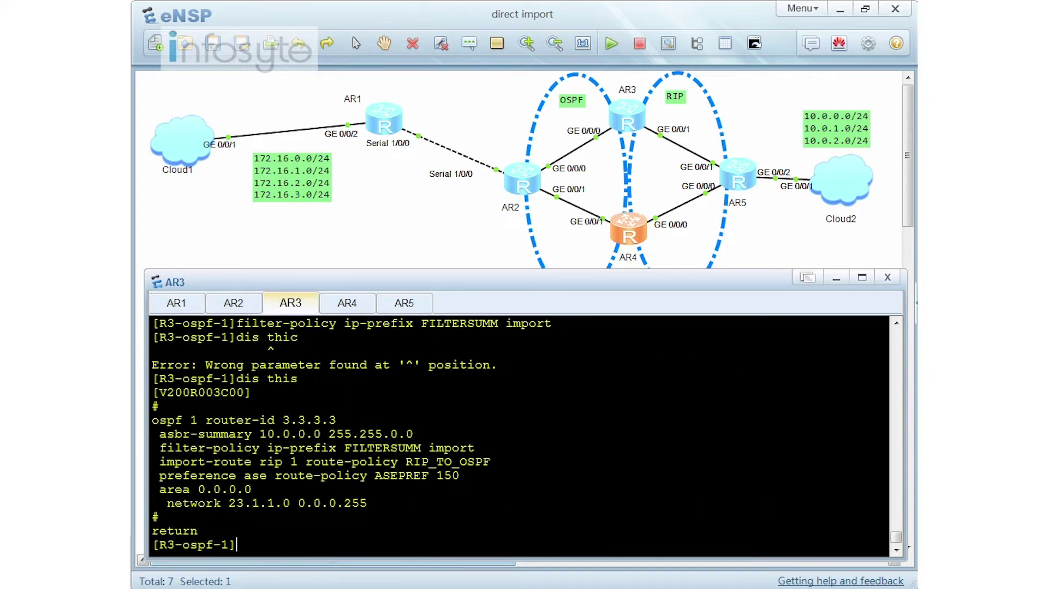
text(dis cu)
key(Return)
key(space)
key(space)
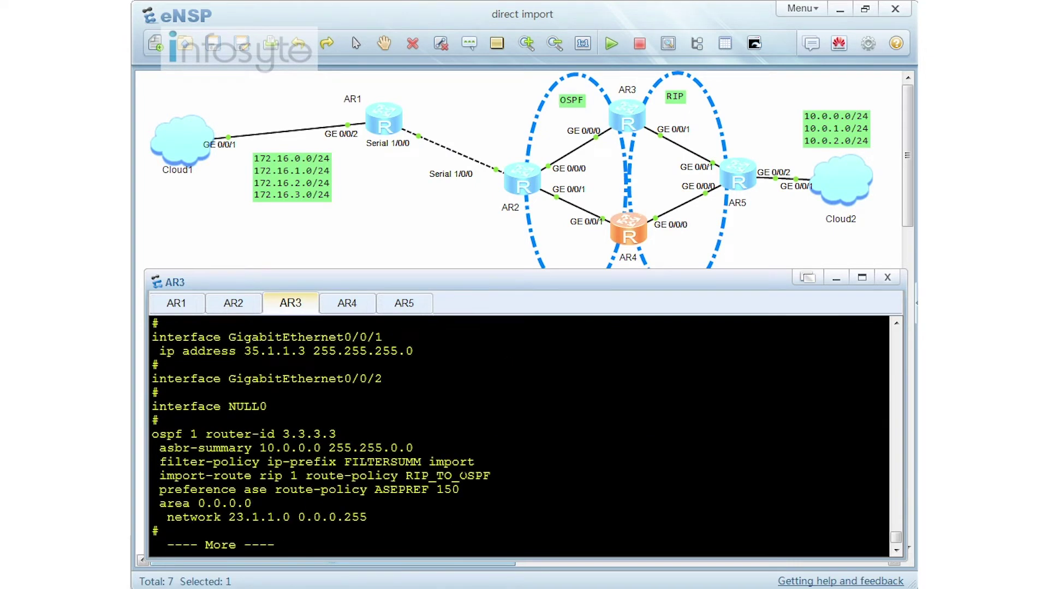
key(space)
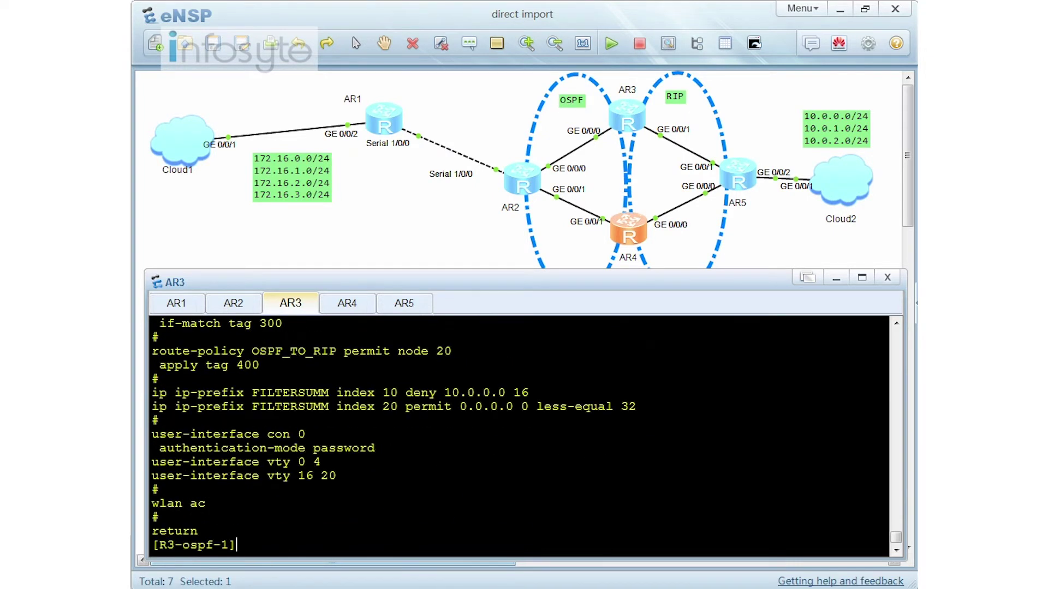
drag(636, 412, 152, 388)
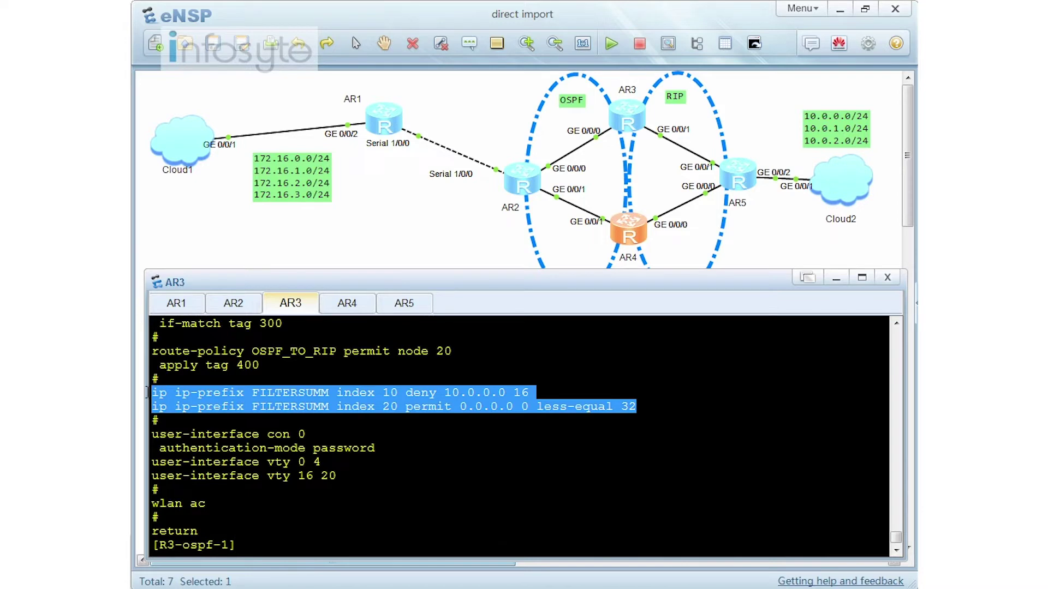
right_click(198, 402)
click(229, 408)
In AR4's system view, paste the FILTERSUMM ip-prefix commands: index 10 deny 10.0.0.0 16 and index 20 permit 0.0.0.0 0 less-equal 32.
click(347, 303)
key(Return)
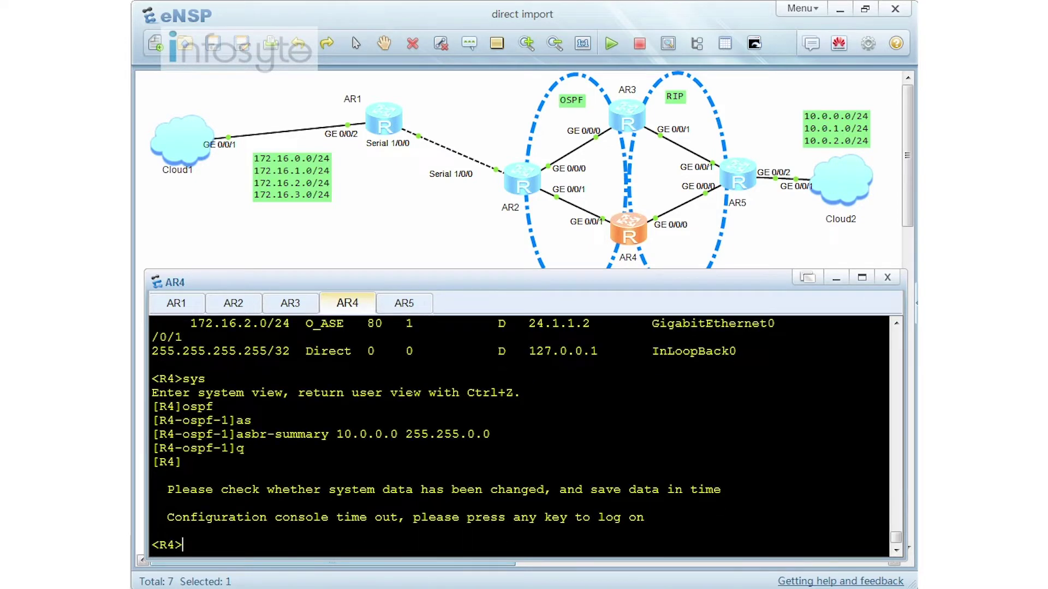
text(sys)
key(Return)
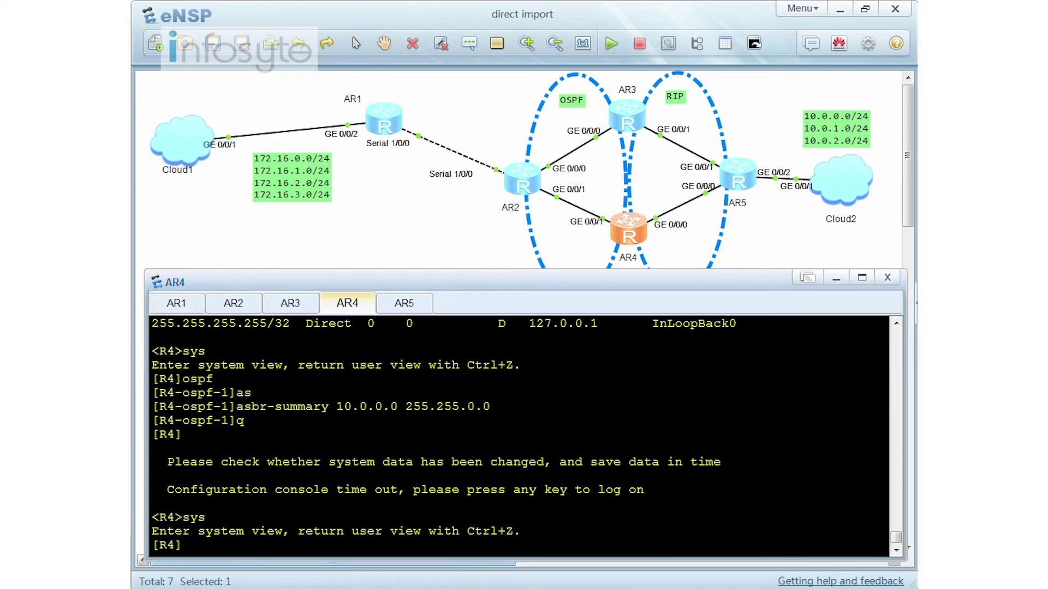
right_click(774, 407)
click(808, 433)
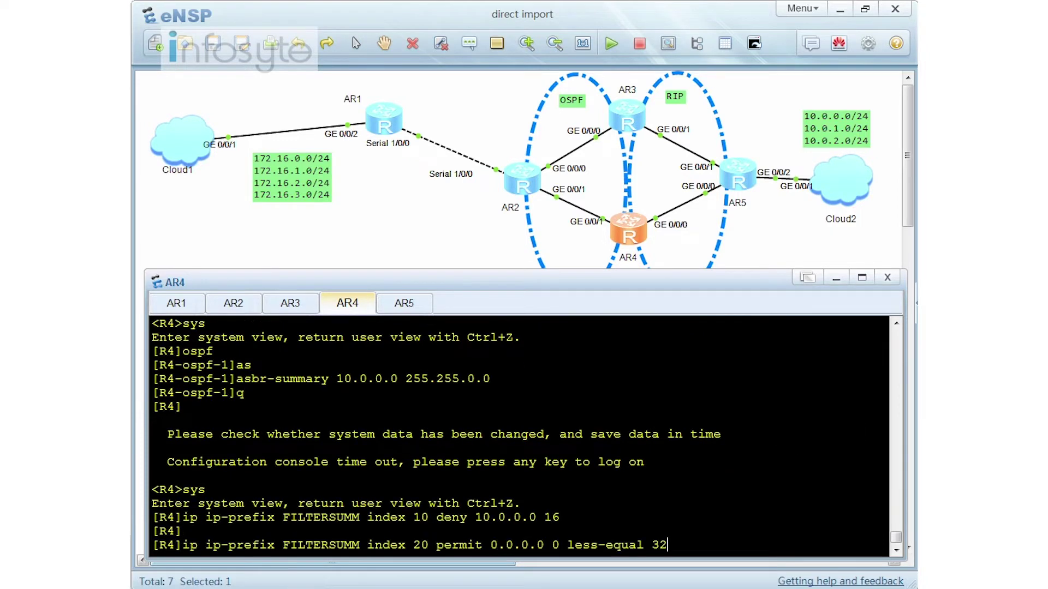
key(Return)
key(Return)
key(Return)
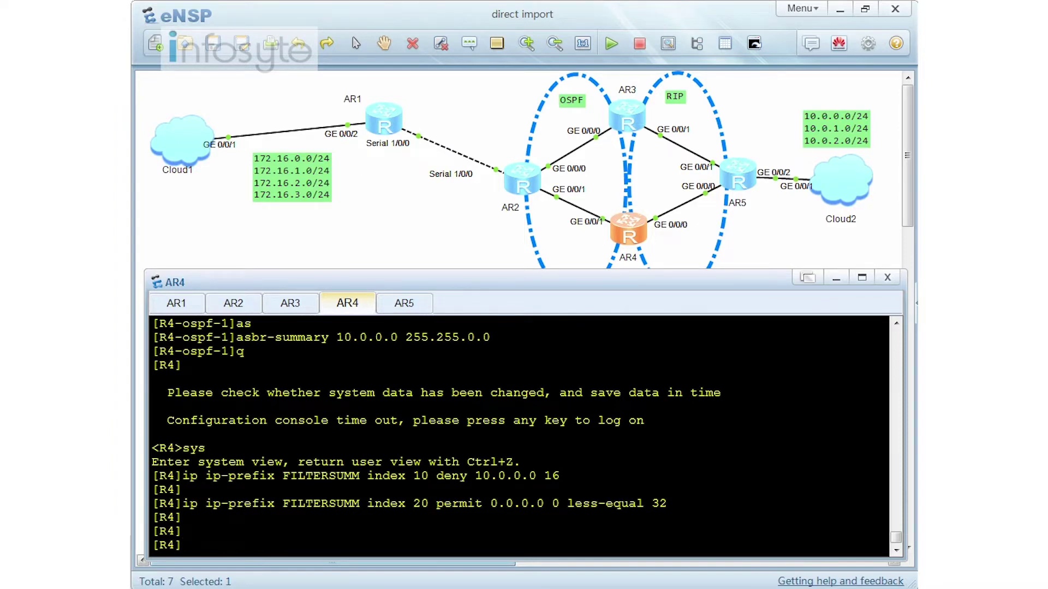
Apply the FILTERSUMM ip-prefix as an import filter-policy in AR4's OSPF view and return to the system view.
text(ospf)
key(Return)
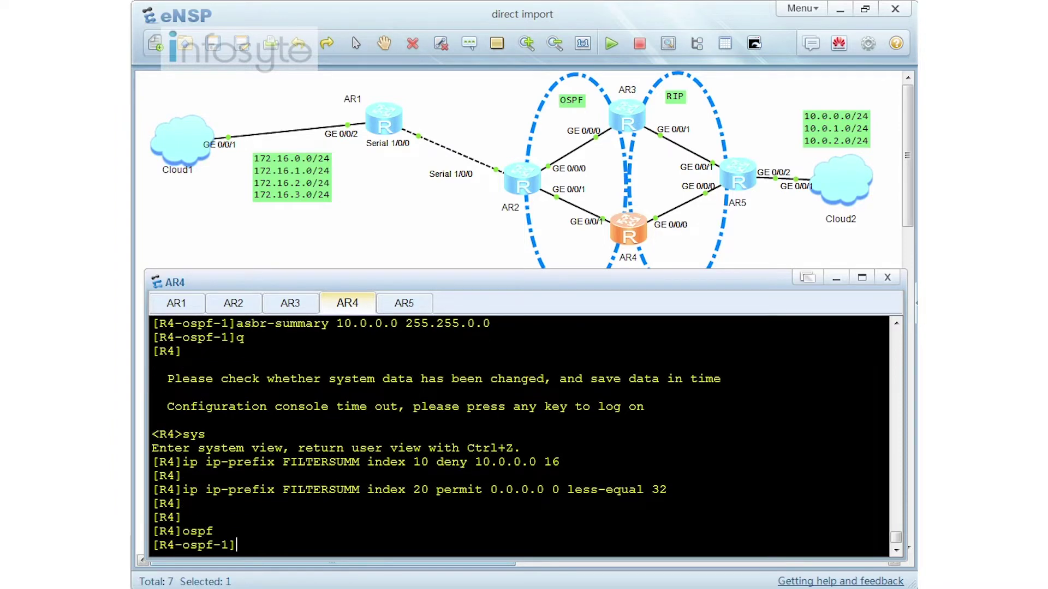
key(Return)
key(Return)
key(Return)
text(fil)
key(Tab)
key(BackSpace)
key(BackSpace)
key(BackSpace)
key(BackSpace)
key(BackSpace)
key(BackSpace)
key(BackSpace)
text(p)
key(Tab)
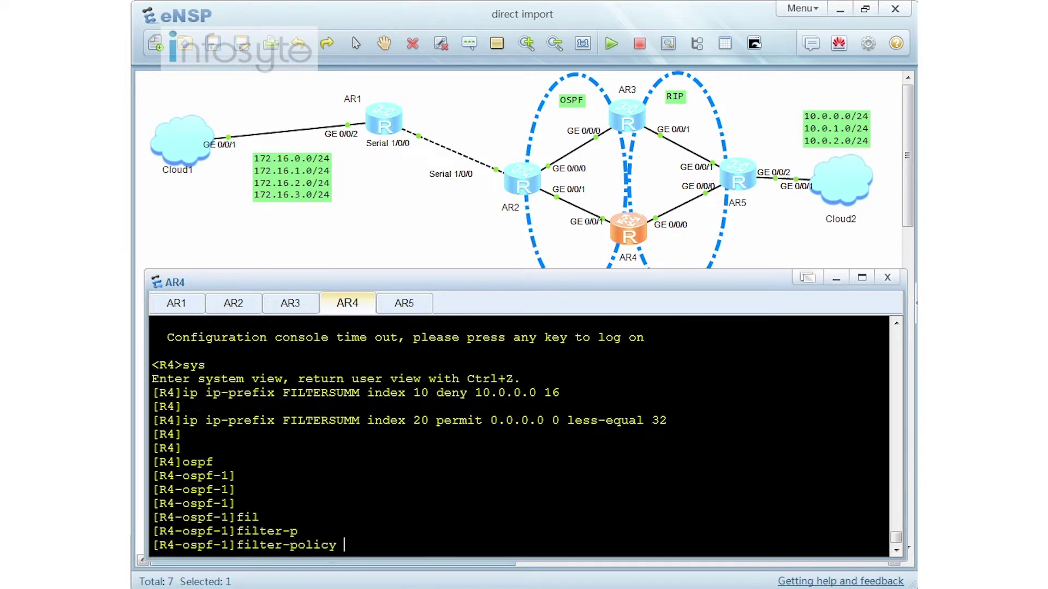
text(ip-p)
key(Tab)
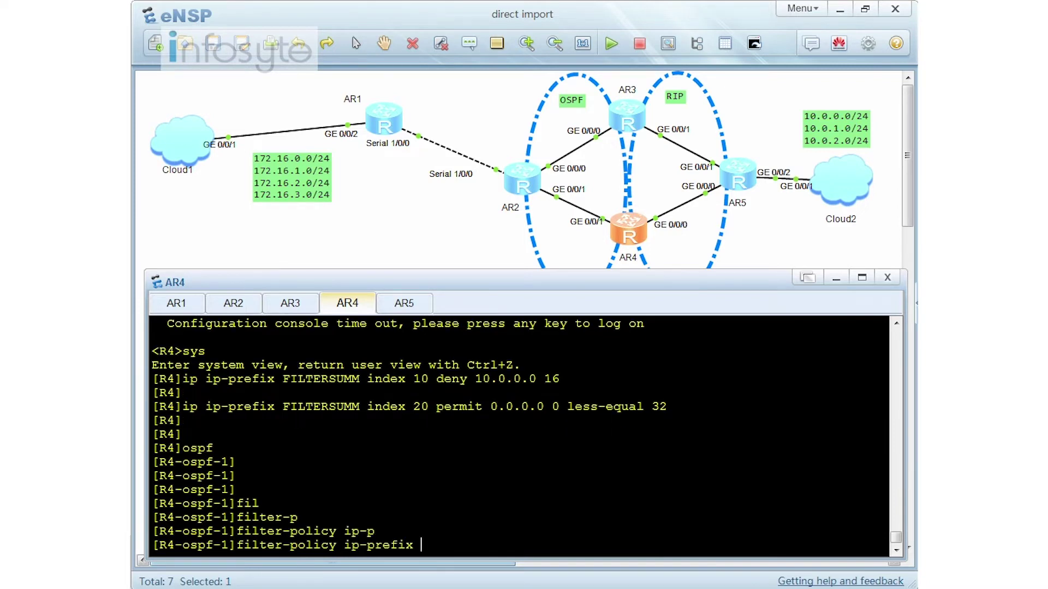
text(FILTERSUMM im)
key(Tab)
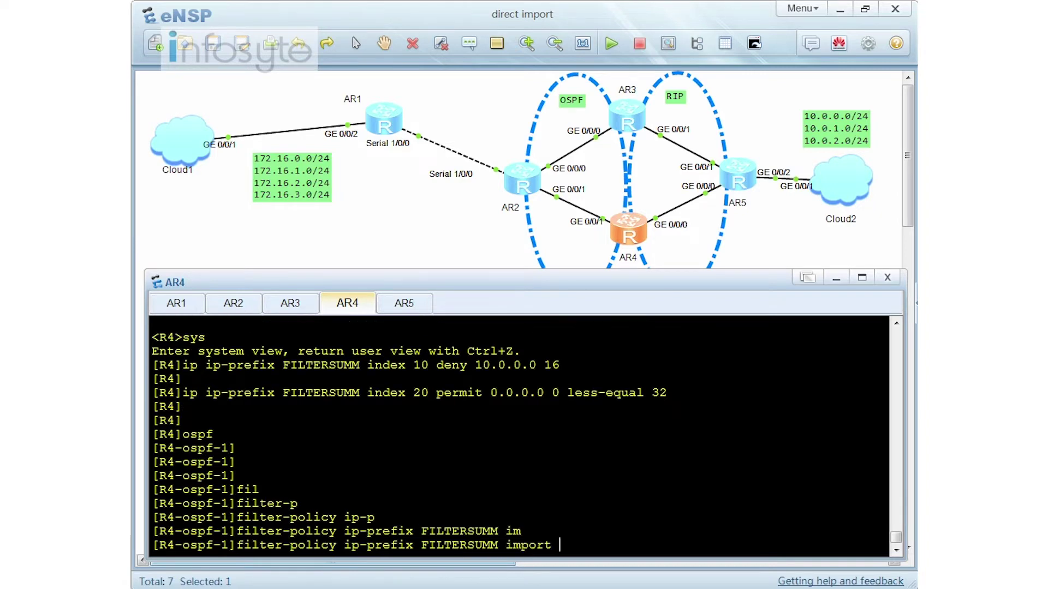
key(Return)
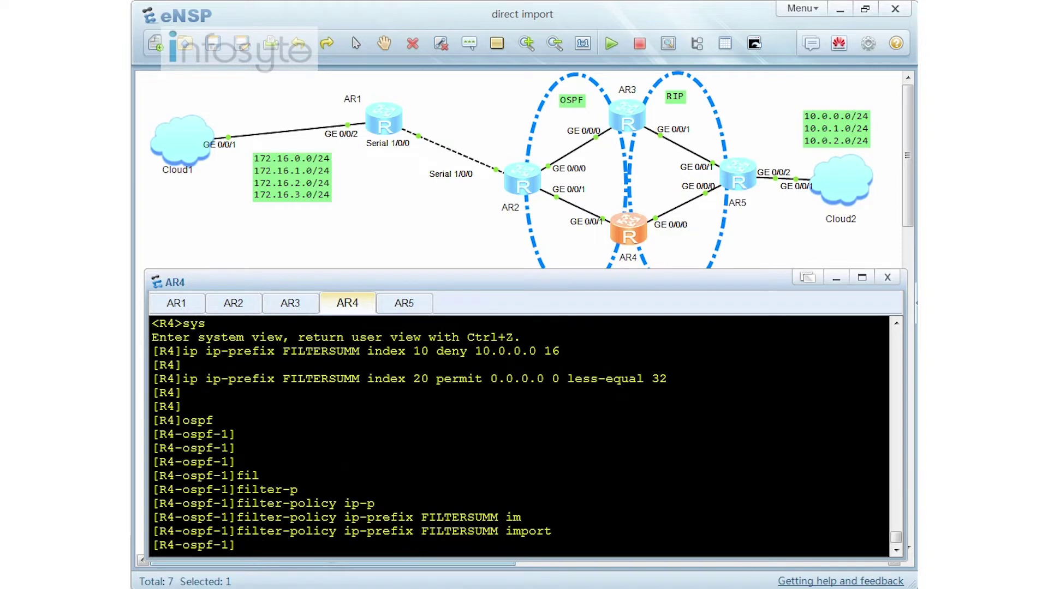
text(q)
key(Return)
key(Return)
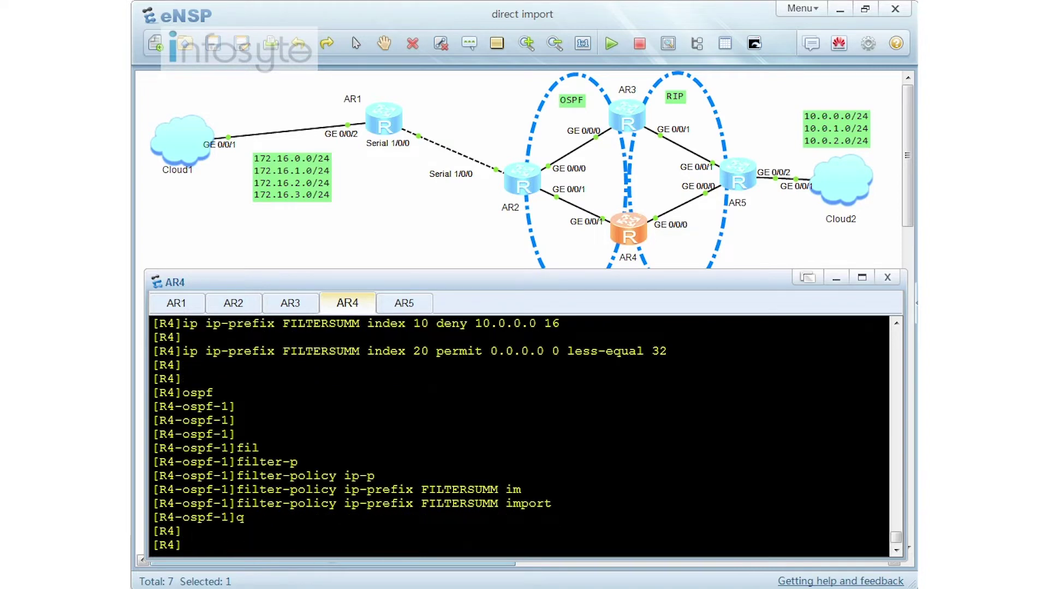
Display AR5's IP routing table again and check its 10.0.0.0 entries for the summary route.
click(423, 305)
key(ctrl+c)
key(Return)
key(Return)
key(Return)
key(Return)
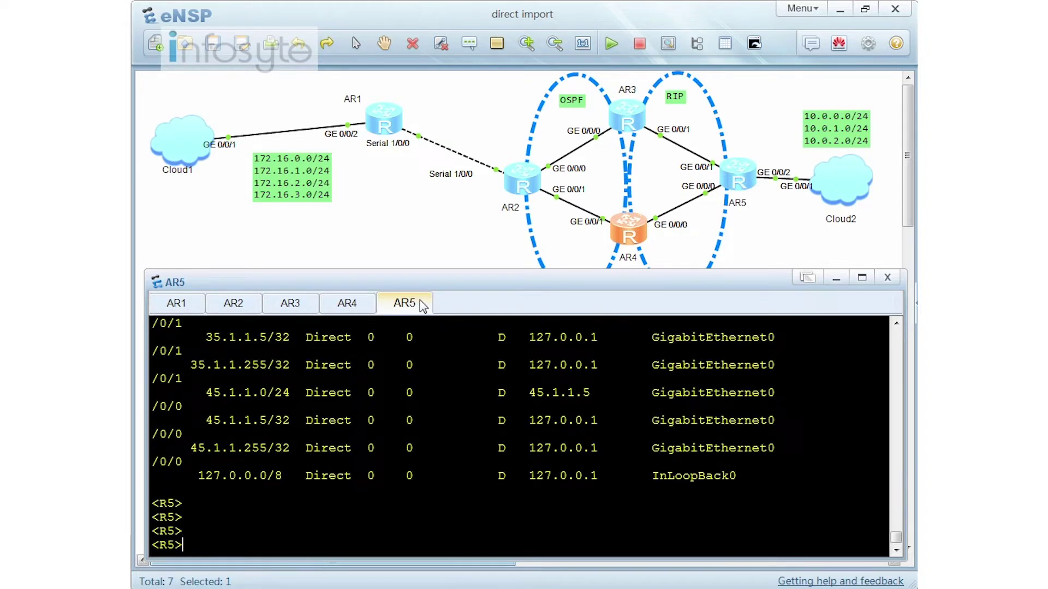
key(Up)
key(Return)
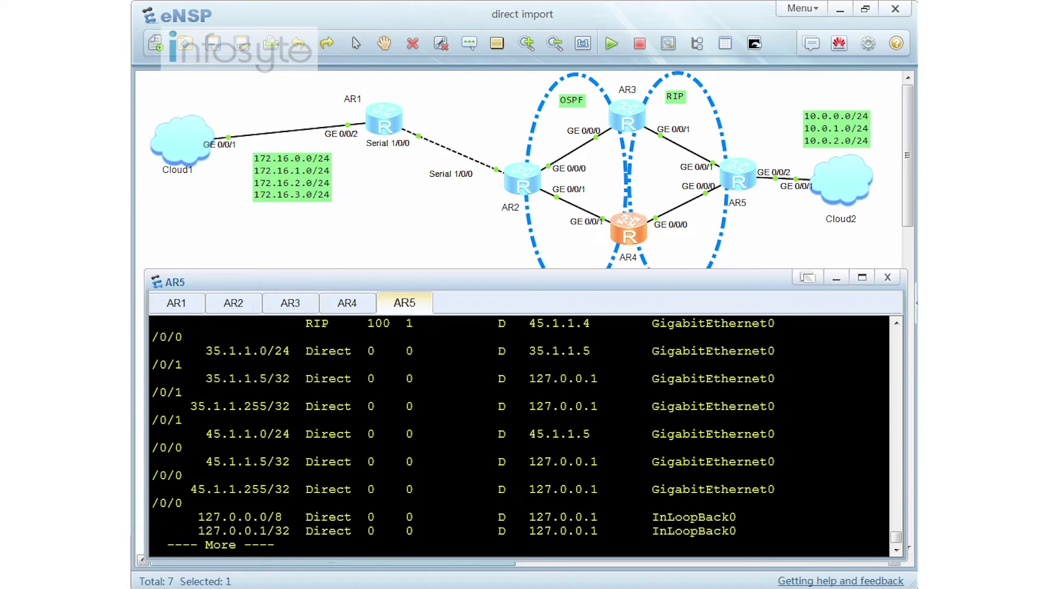
key(ctrl+c)
scroll(464, 437, up, 5)
scroll(523, 437, up, 10)
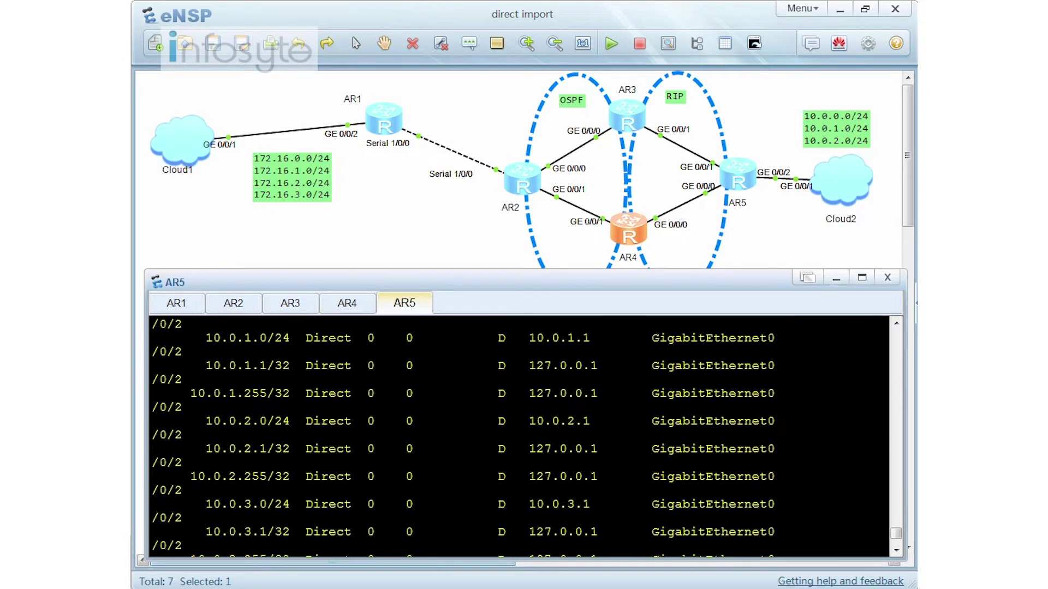
scroll(526, 438, down, 1)
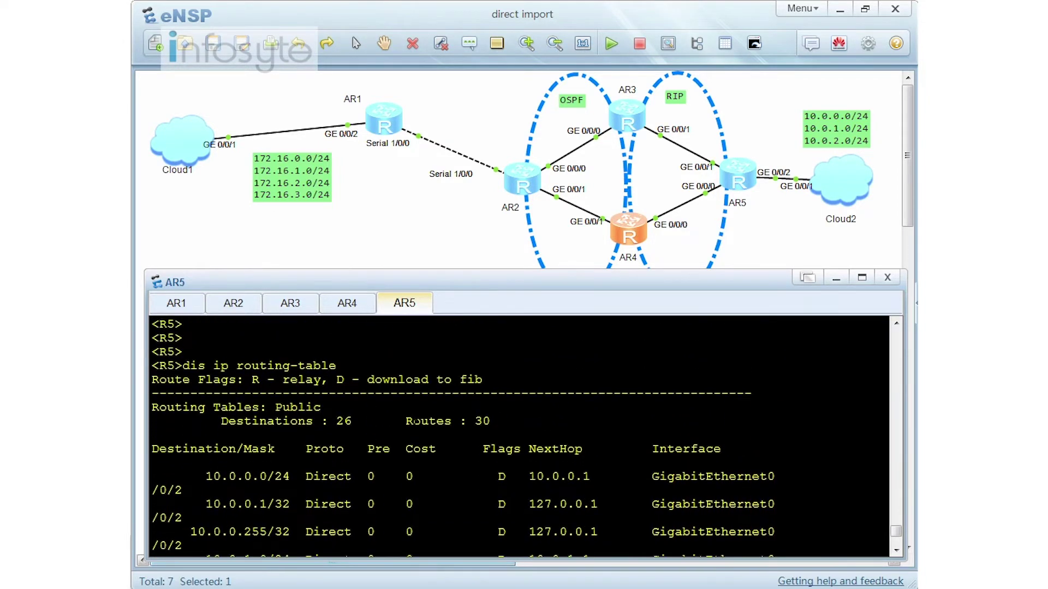
text(d)
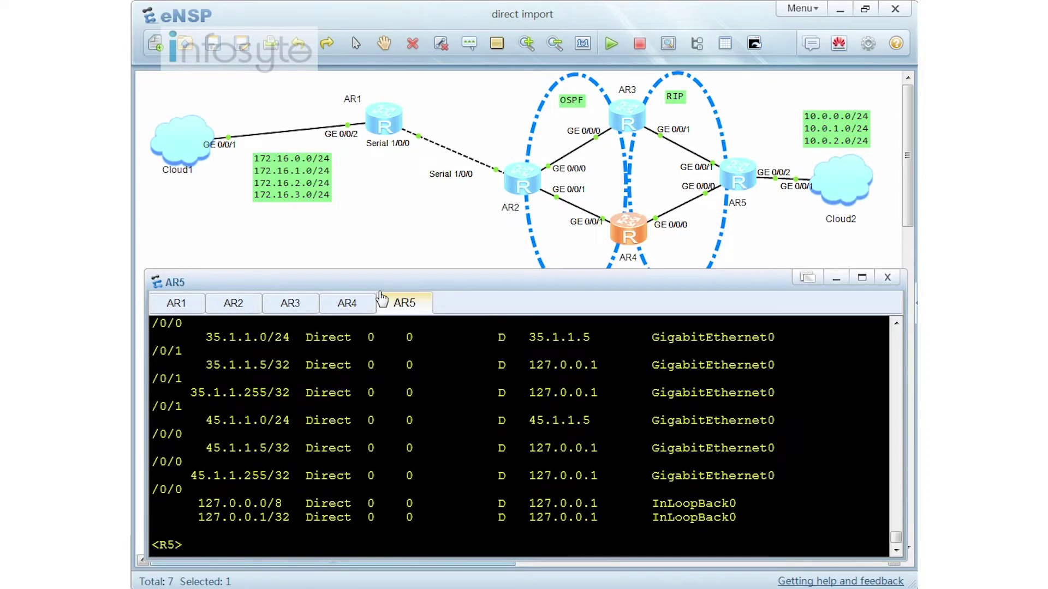
On AR2, trace the route to 10.0.9.9 and abort the trace after the first probe.
click(261, 301)
key(Return)
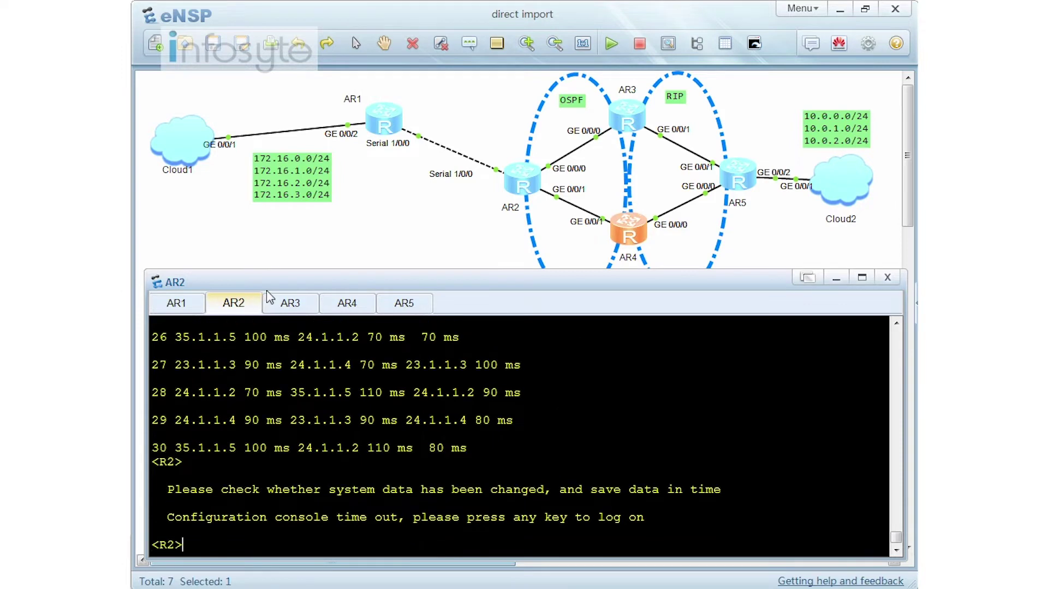
text(tracert 10.0.9.9)
key(Return)
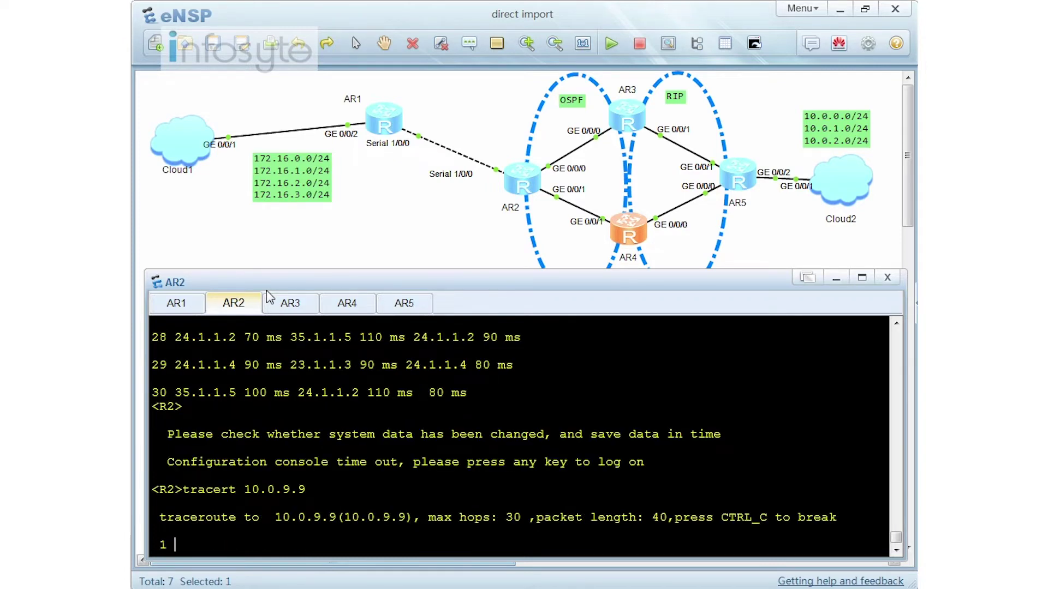
key(ctrl+c)
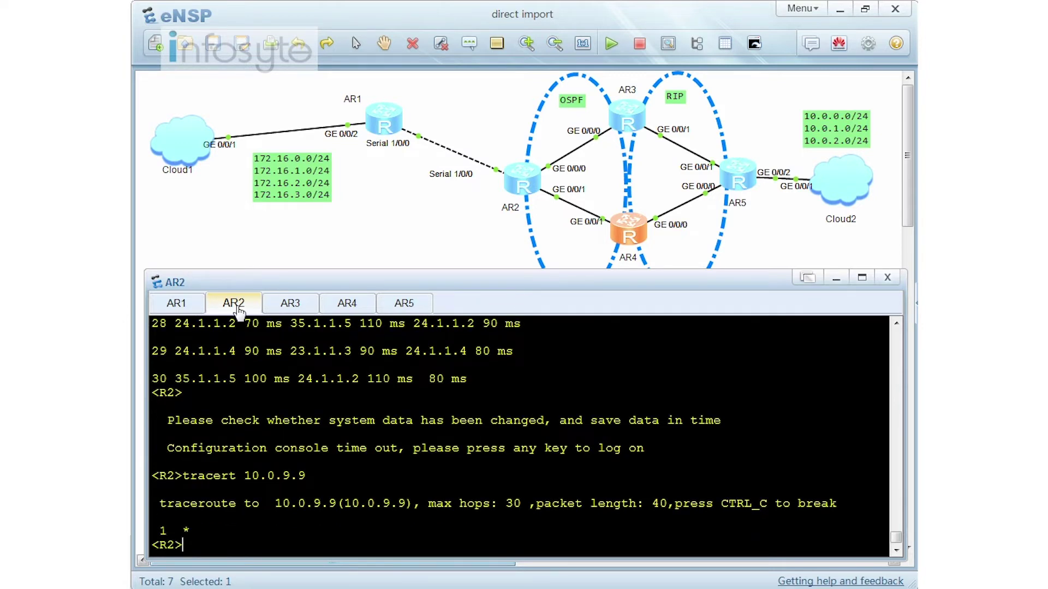
Trace the route from AR2 to 10.0.1.1.
key(Return)
text(tracert)
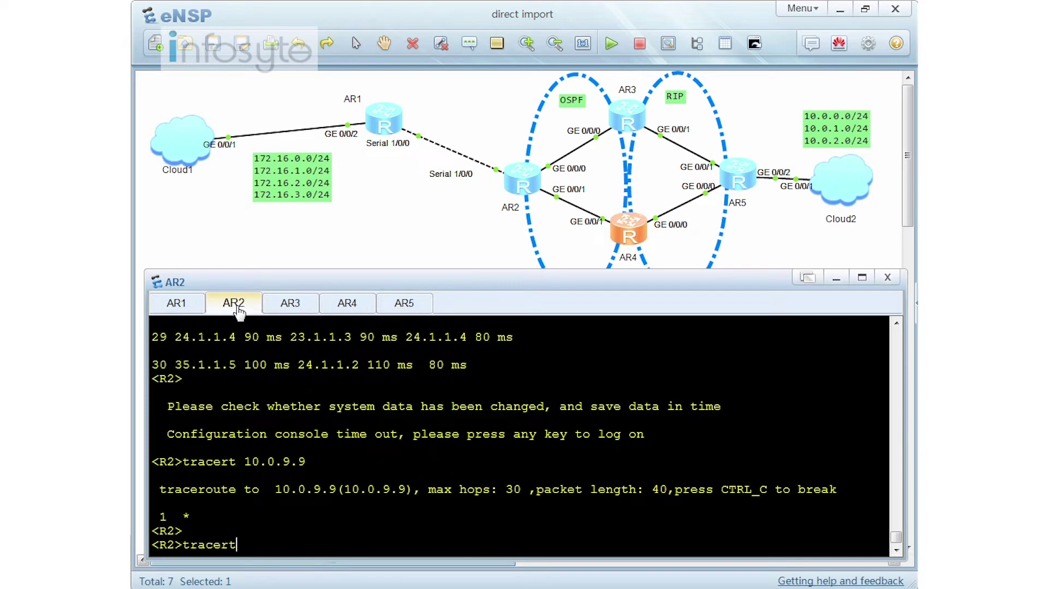
text( 10.0.1.1)
key(Return)
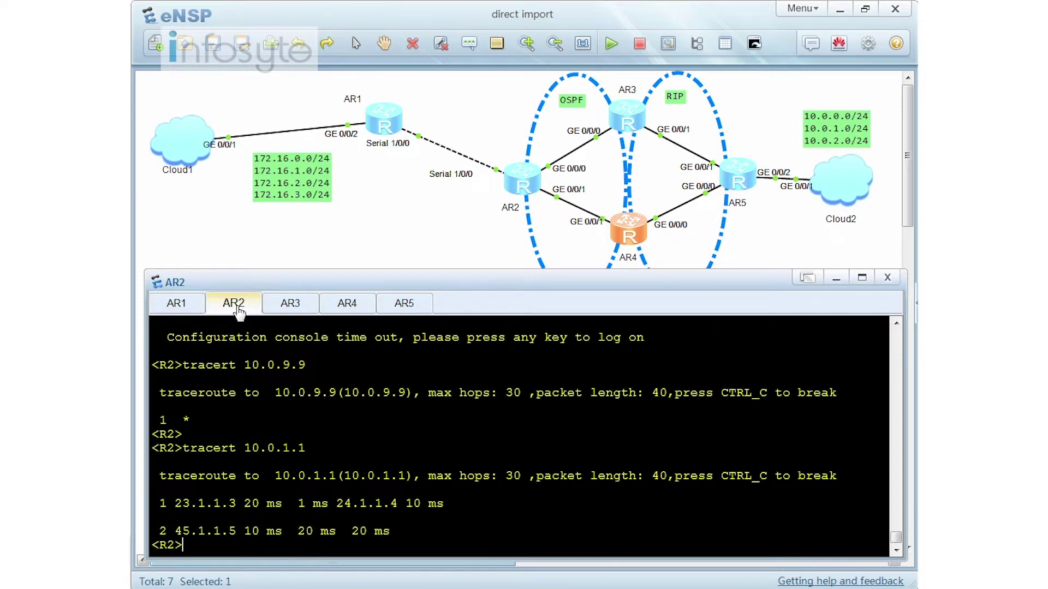
Display the ip-prefix lists on AR3 and check the denied count of FILTERSUMM.
click(279, 304)
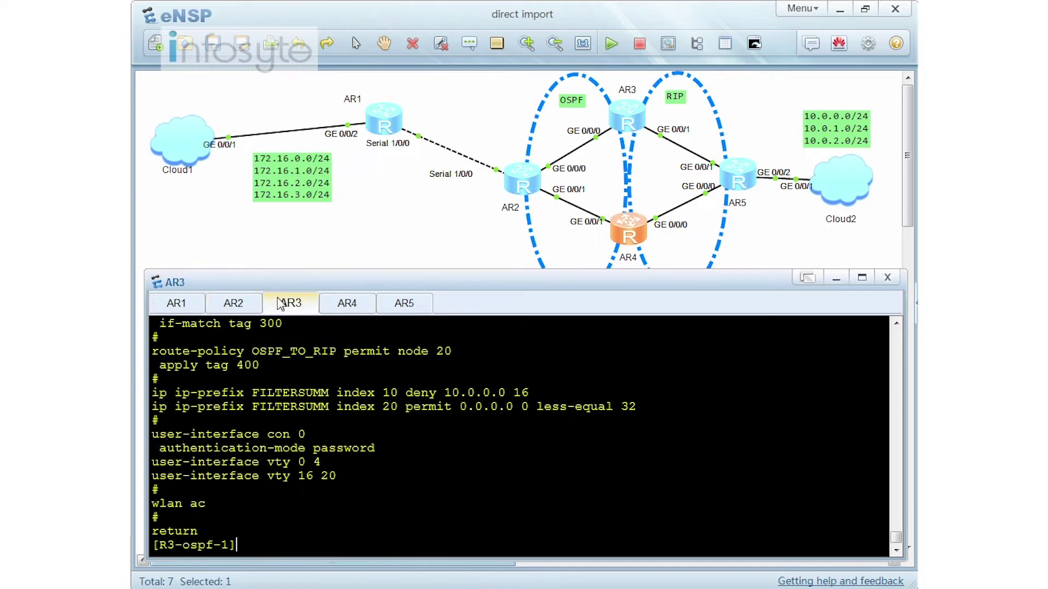
text(dis ip ip-p)
key(Return)
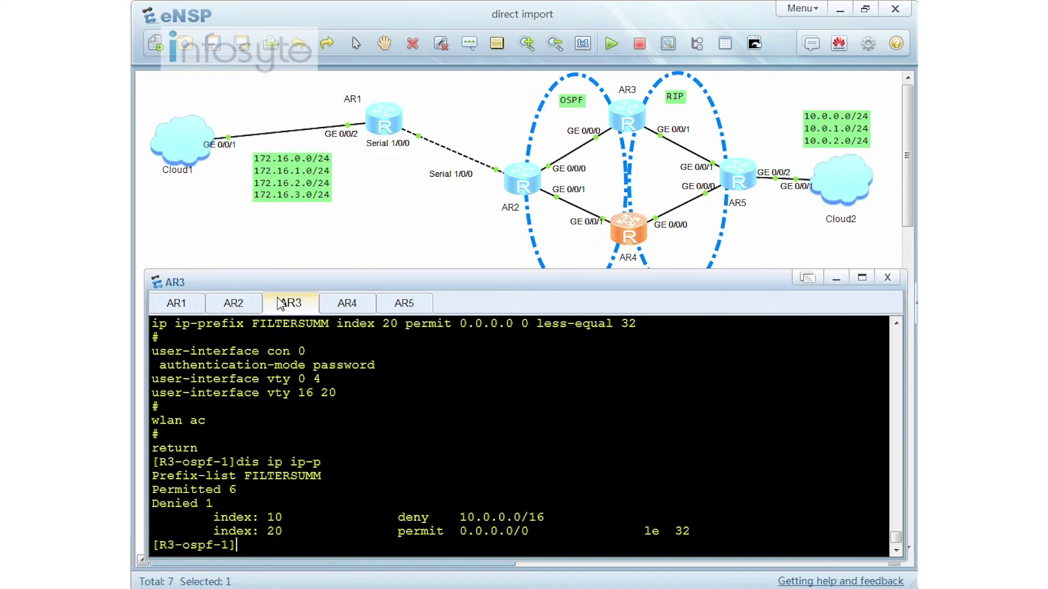
double_click(208, 503)
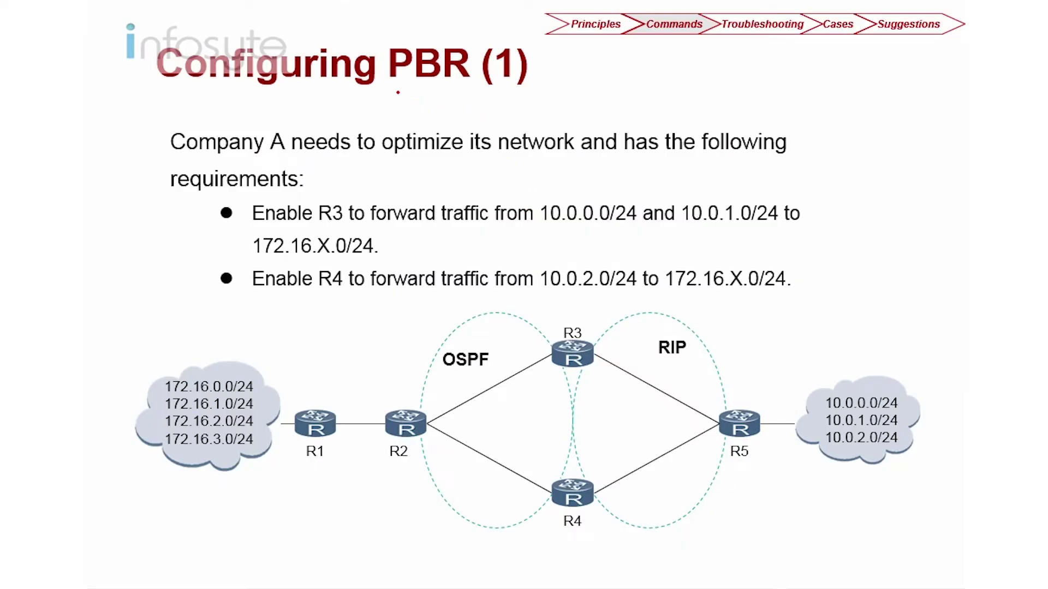
drag(406, 94, 472, 93)
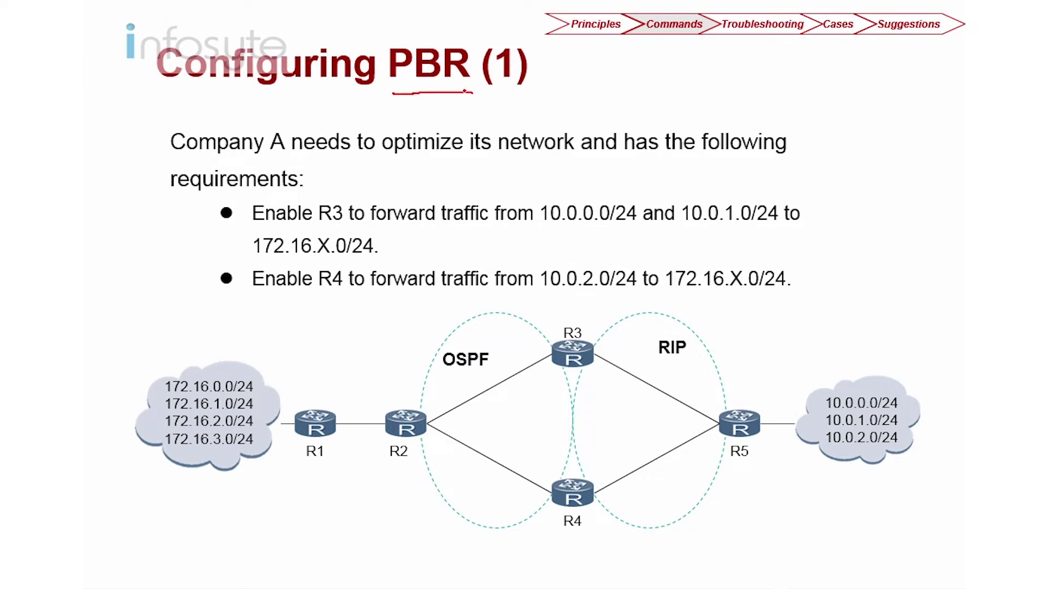
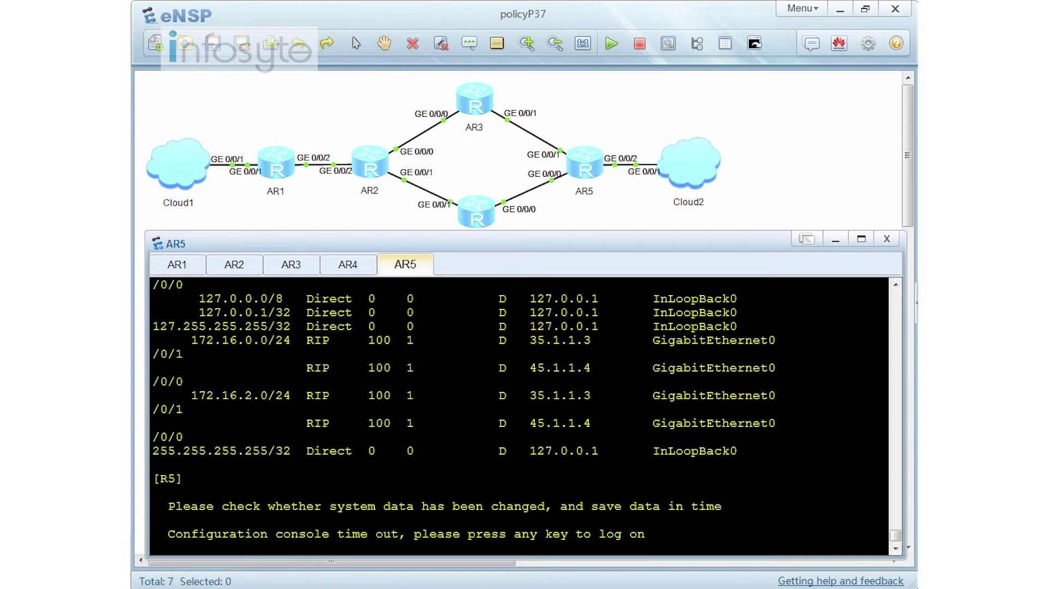
Log back on to AR5's console and examine the next hops of its 172.16.0.0/24 and 172.16.2.0/24 RIP routes.
key(Return)
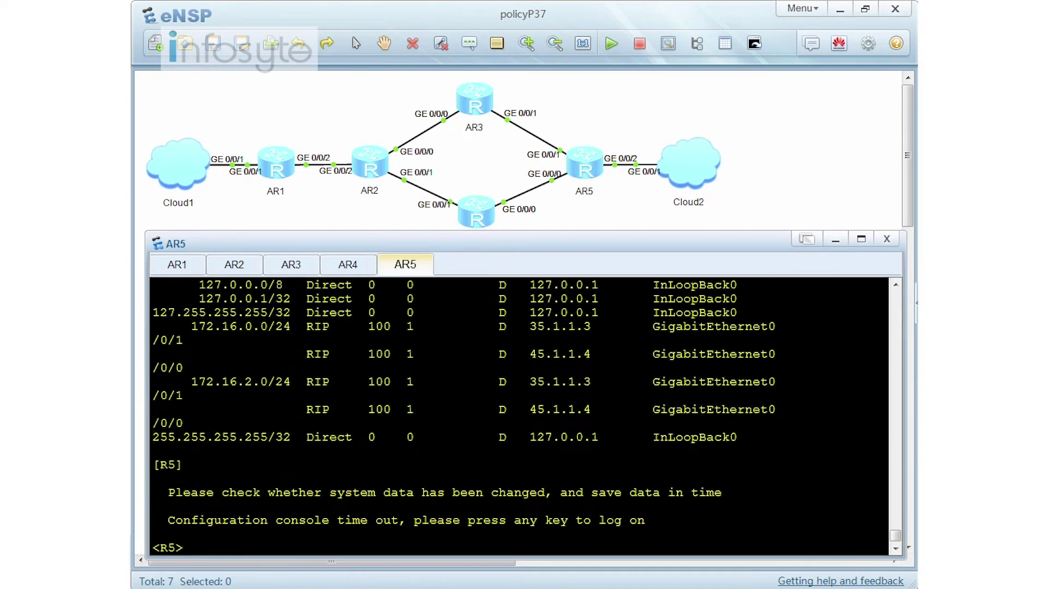
drag(191, 326, 291, 327)
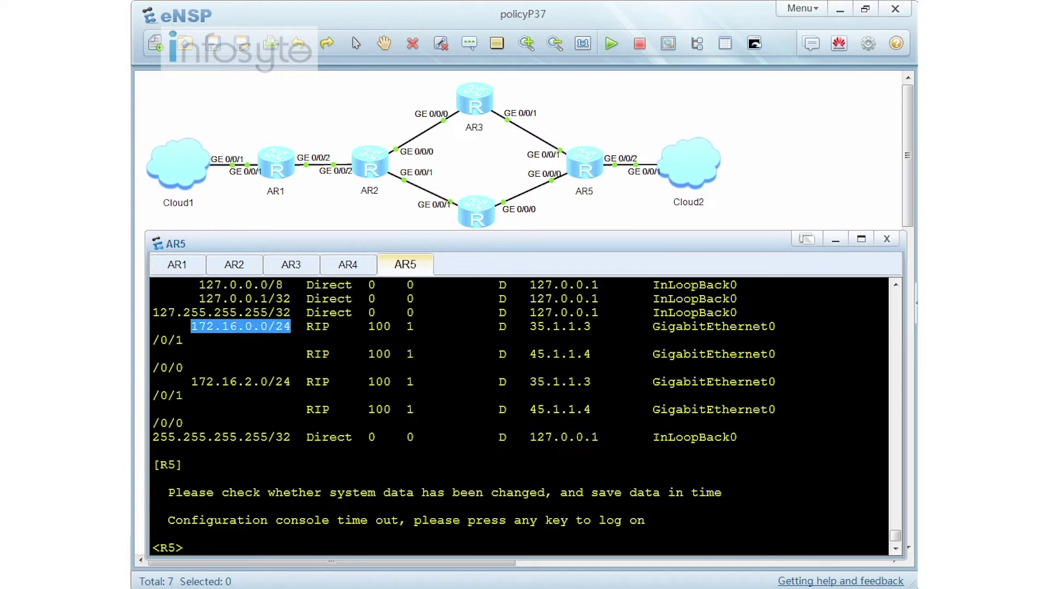
drag(530, 326, 591, 327)
drag(531, 354, 606, 354)
drag(183, 381, 291, 382)
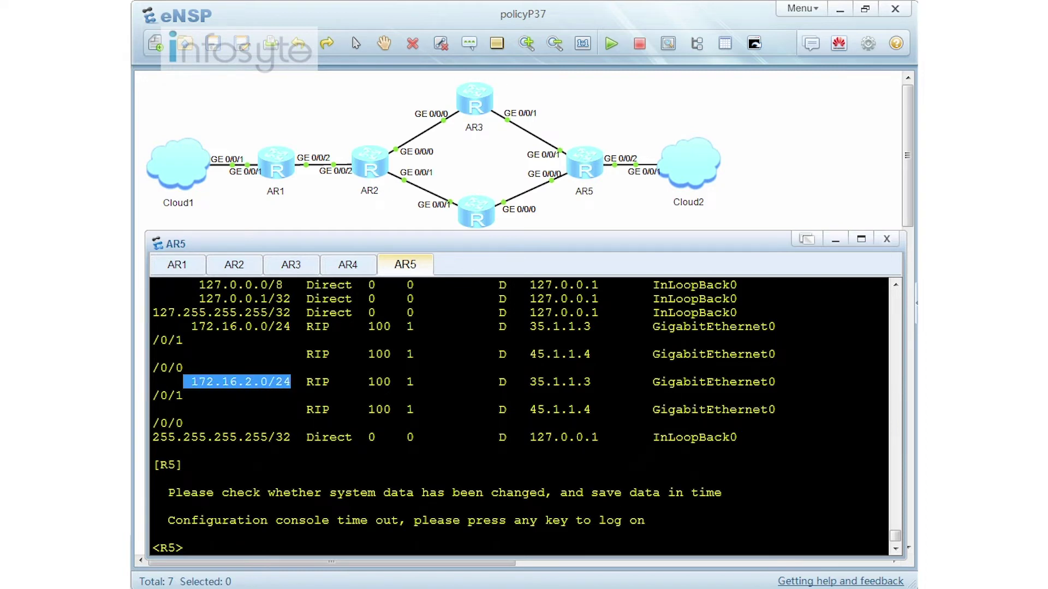
drag(531, 381, 622, 424)
click(622, 423)
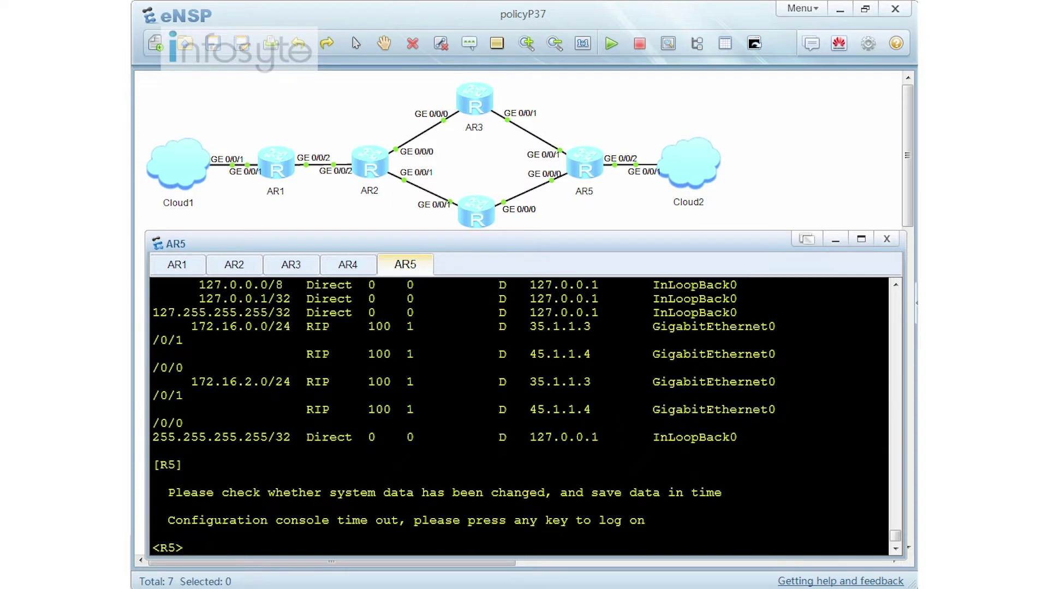
On AR5, trace the route to 172.16.0.1 using 10.0.0.1 as the source address.
key(Return)
text(trac)
key(Tab)
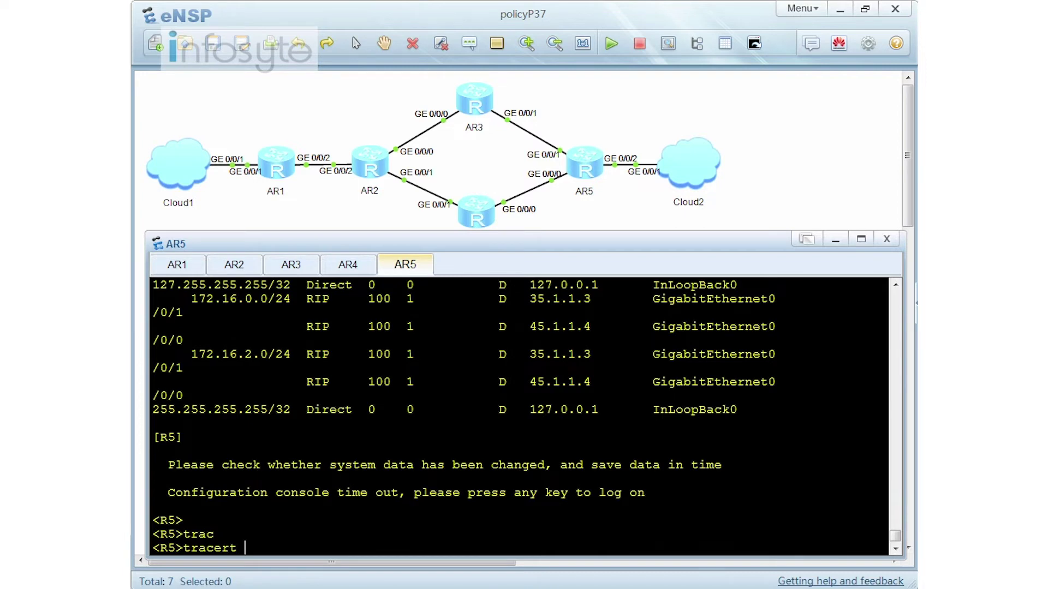
text(-a 10.0.0.1 172.16.0.1)
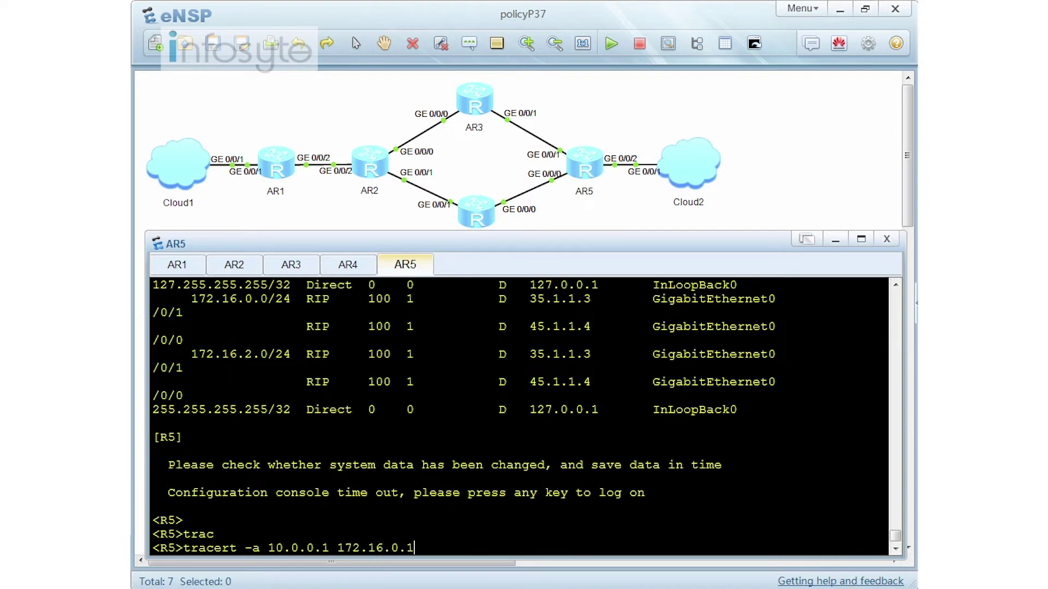
key(Return)
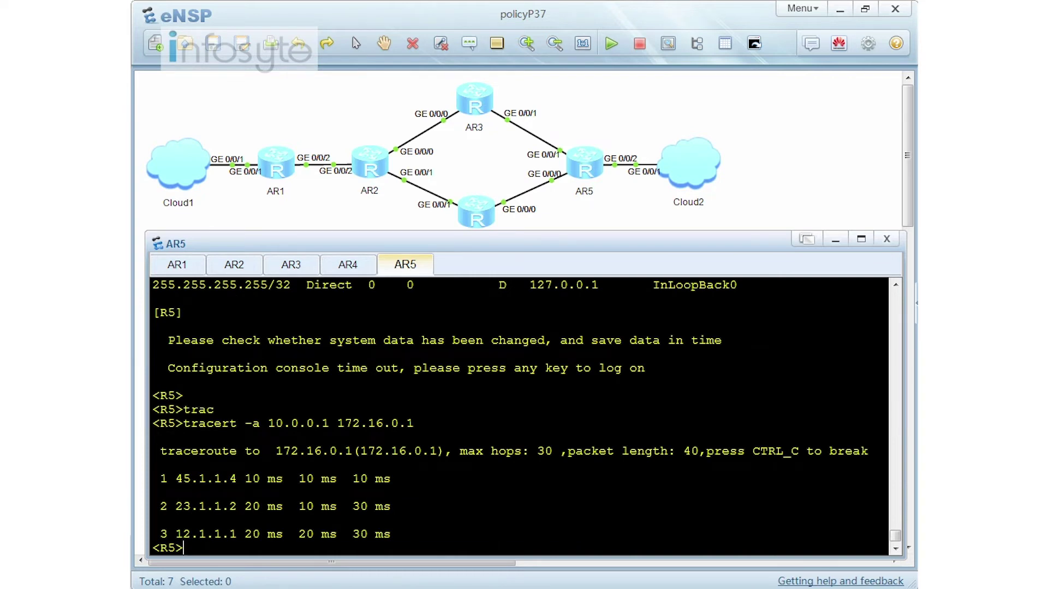
Repeat the trace to 172.16.0.1 with the third octet of the source address changed to 2.
key(Up)
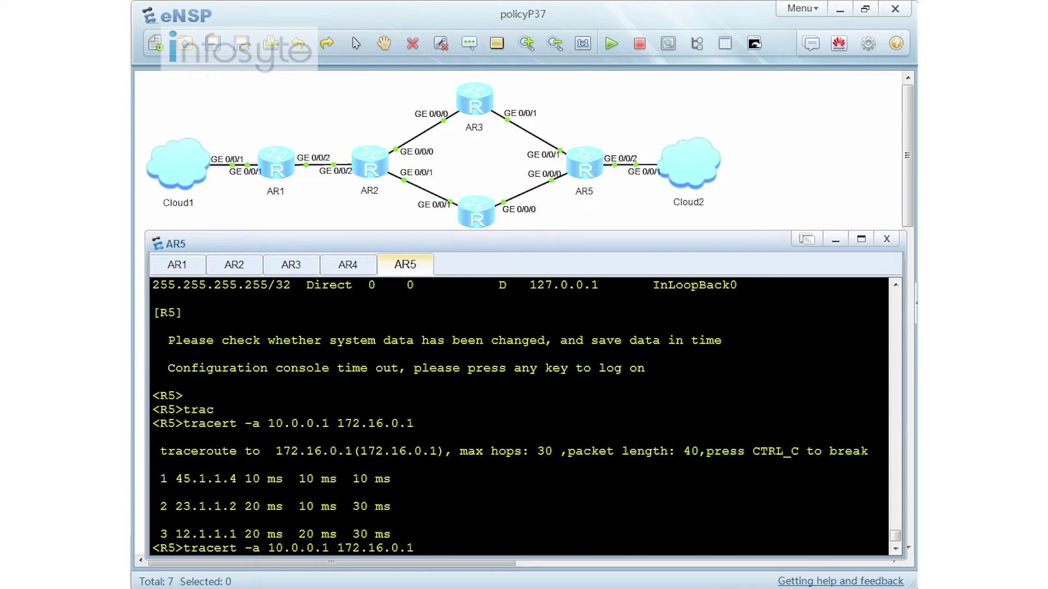
key(Left)
key(Left)
key(Left)
key(Left)
key(Left)
key(Left)
key(Left)
key(Left)
key(BackSpace)
text(2)
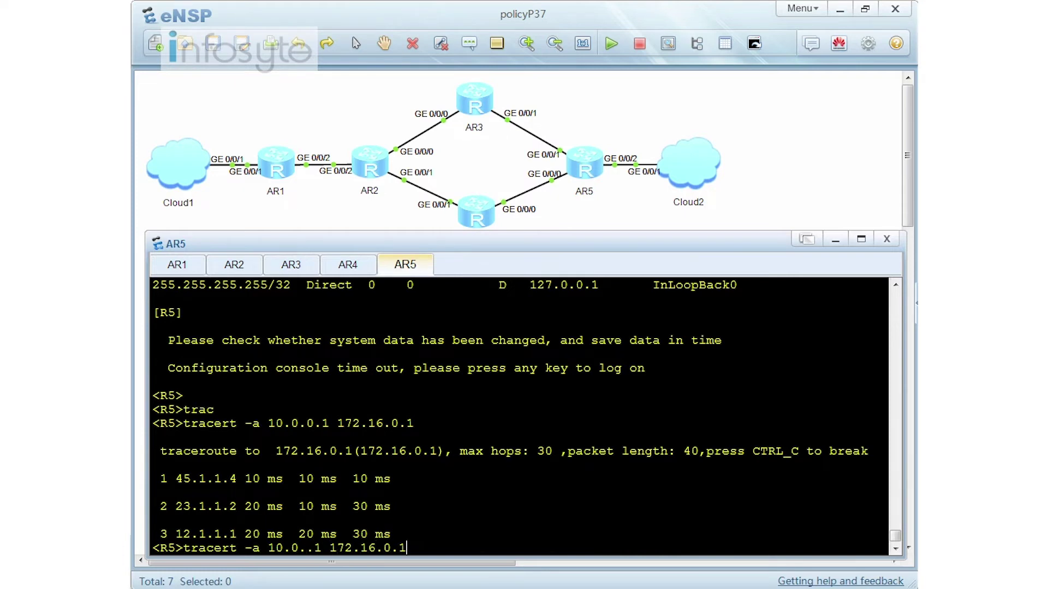
key(Return)
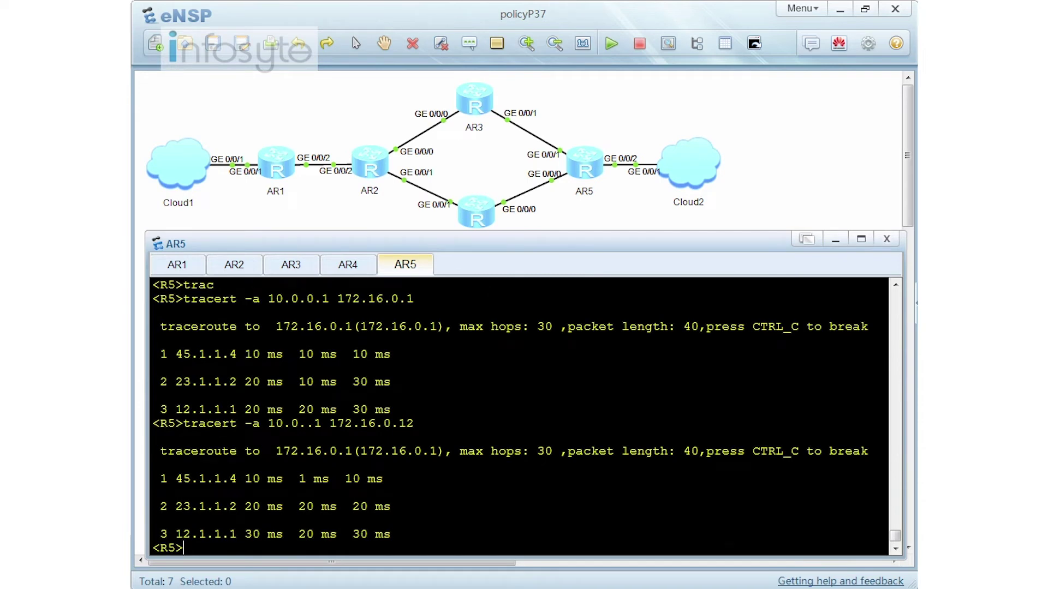
Display AR5's IP routing table and check the next hops of the 172.16.0.0/24 and 172.16.2.0/24 RIP routes.
text(dis ip ro)
key(Tab)
key(Return)
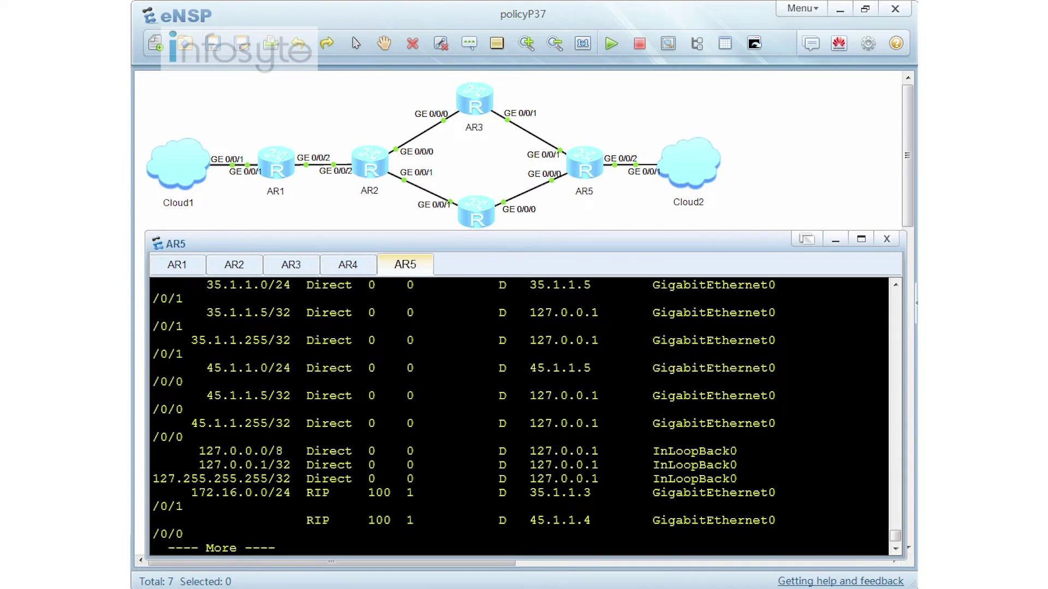
key(space)
drag(523, 437, 595, 438)
click(595, 437)
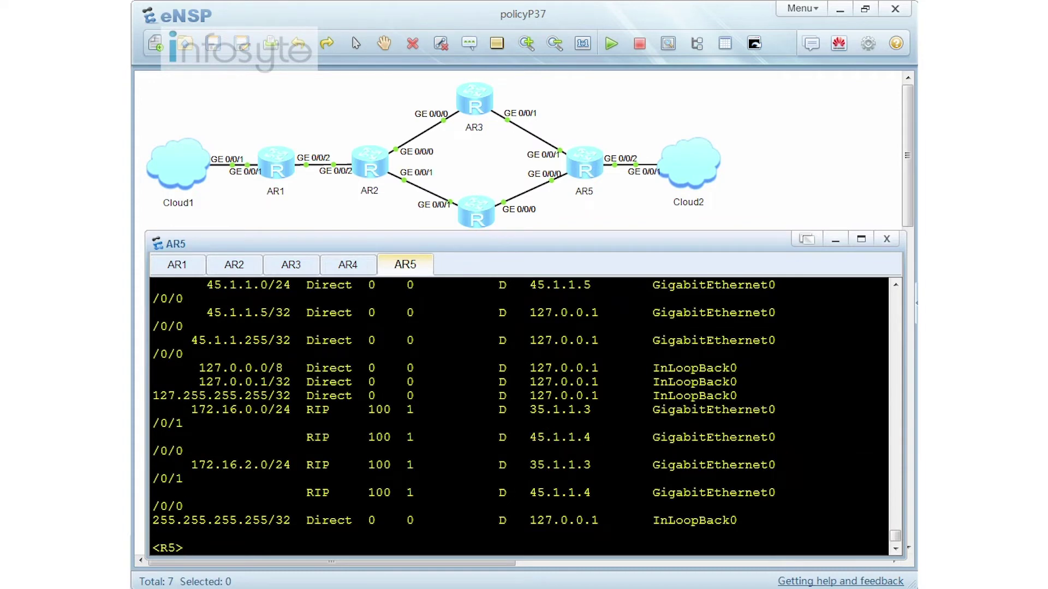
Enter AR5's system view and create ACL 2000 with a rule permitting source 10.0.0.1 with wildcard 0.0.0.255.
text(sys)
key(Return)
key(Return)
key(Return)
key(Return)
key(Return)
key(Return)
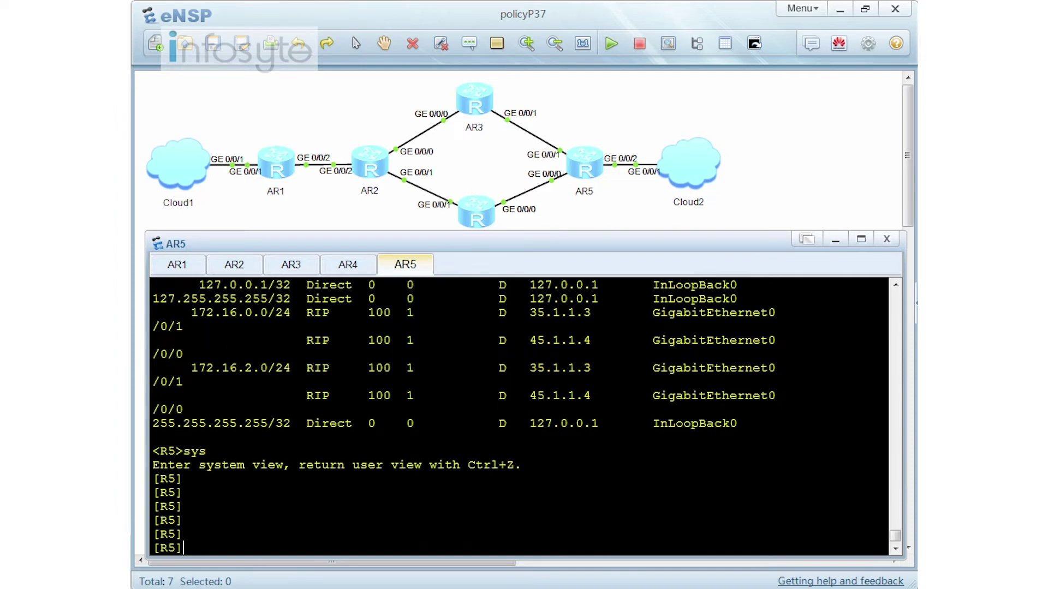
text(acl 2000)
key(Return)
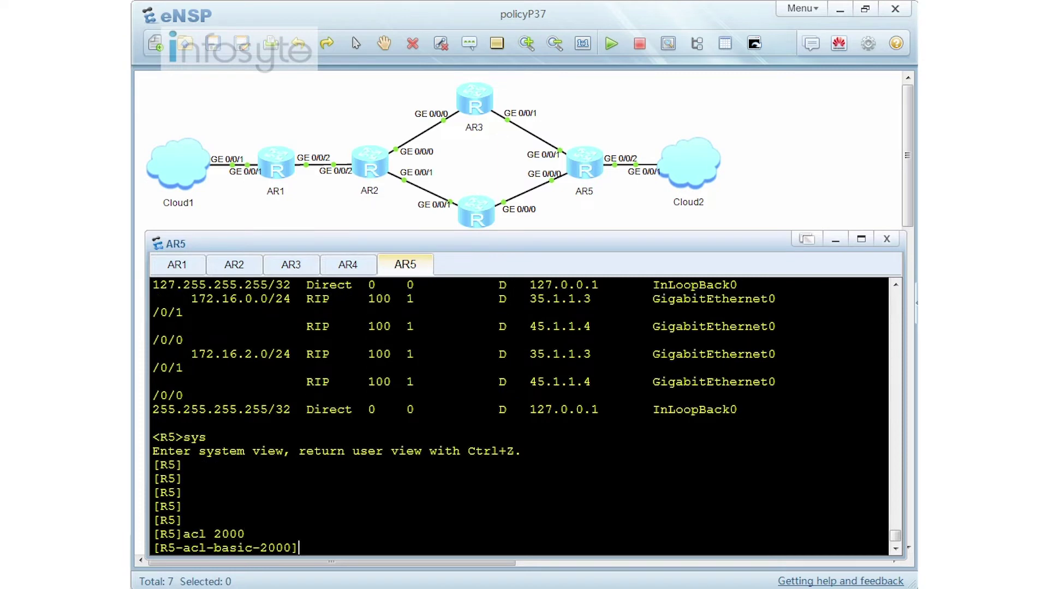
text(rule permit sou)
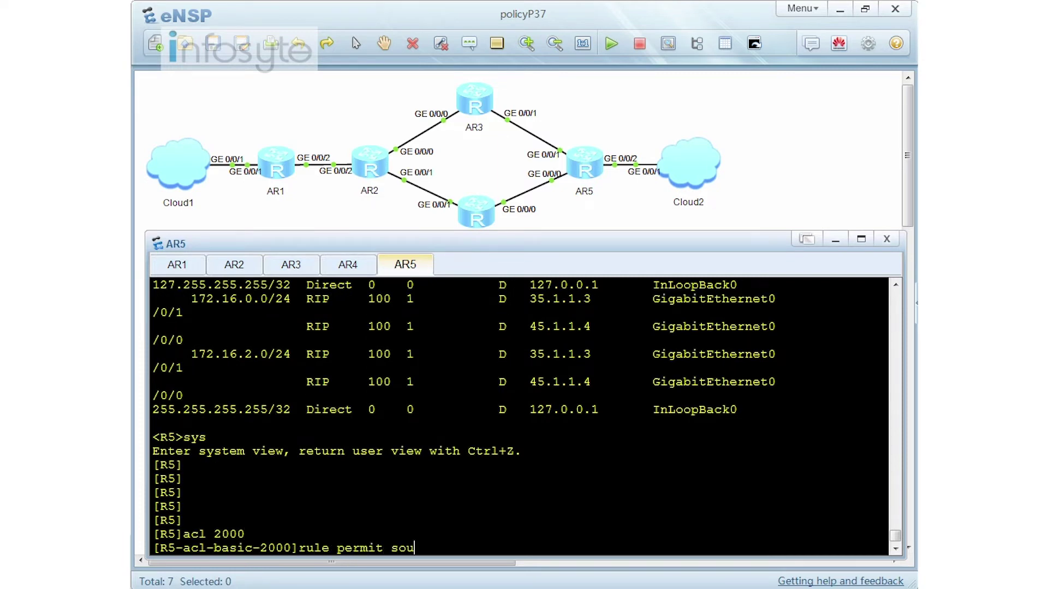
key(Tab)
text(1)
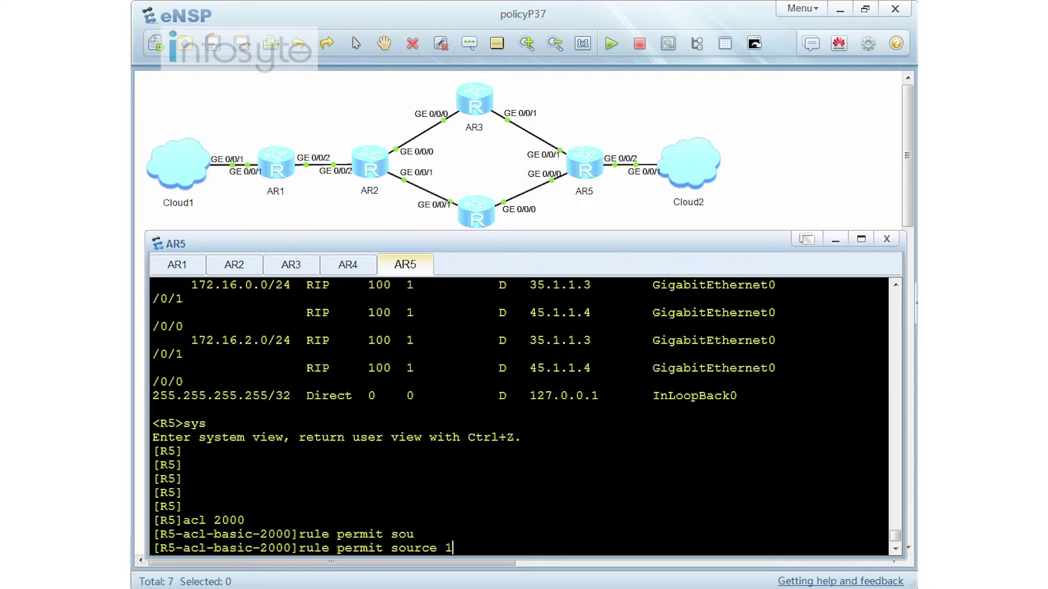
text(0.0.0.1 0.0.0.255)
key(Return)
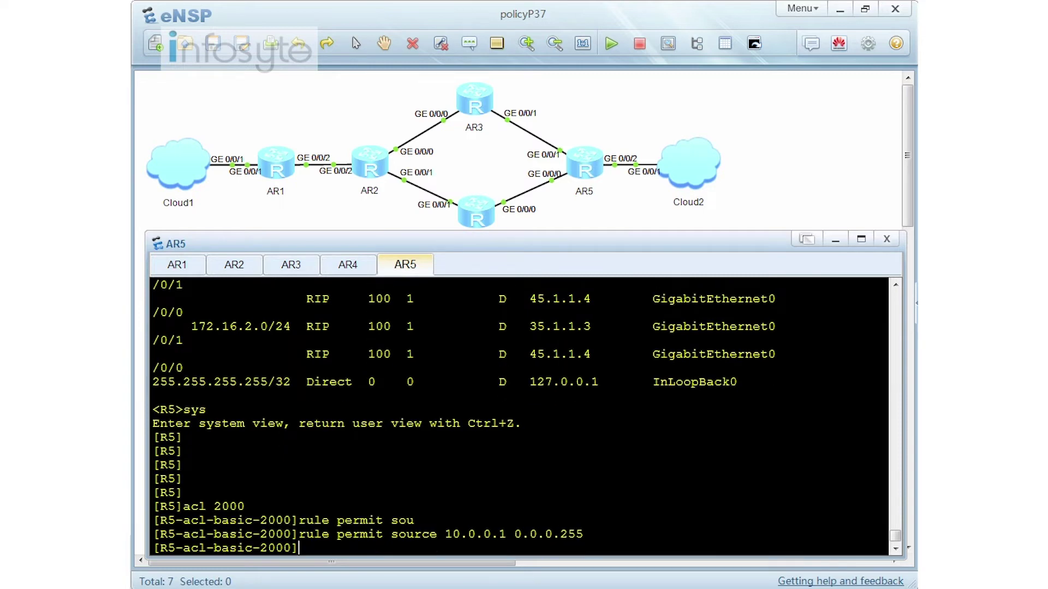
text(q)
key(Return)
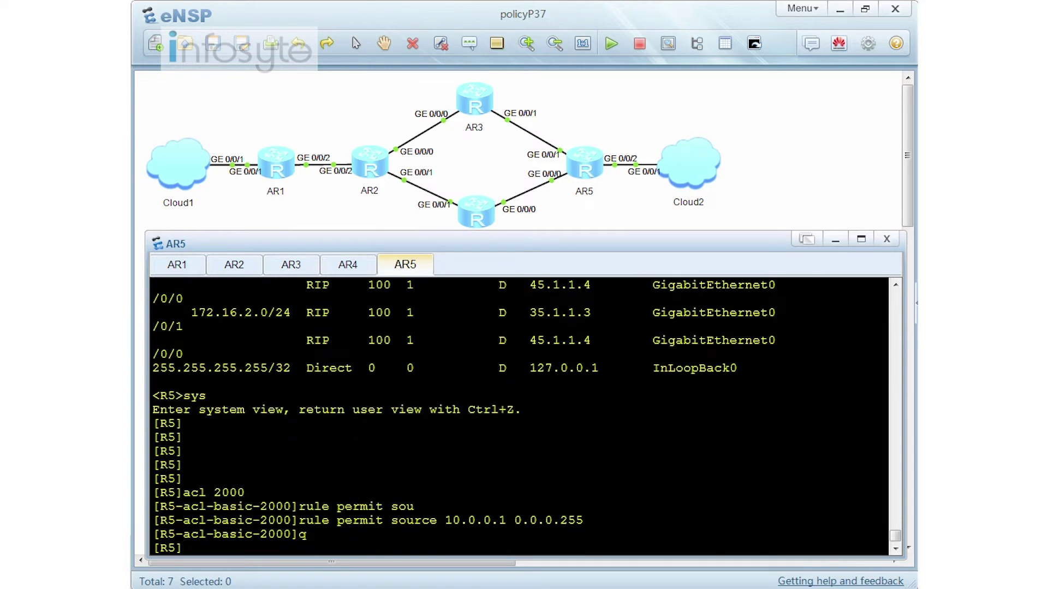
Create ACL 2001 on AR5 with a rule permitting source 10.0.1.1 with wildcard 0.0.0.255.
text(acl 2001)
key(Return)
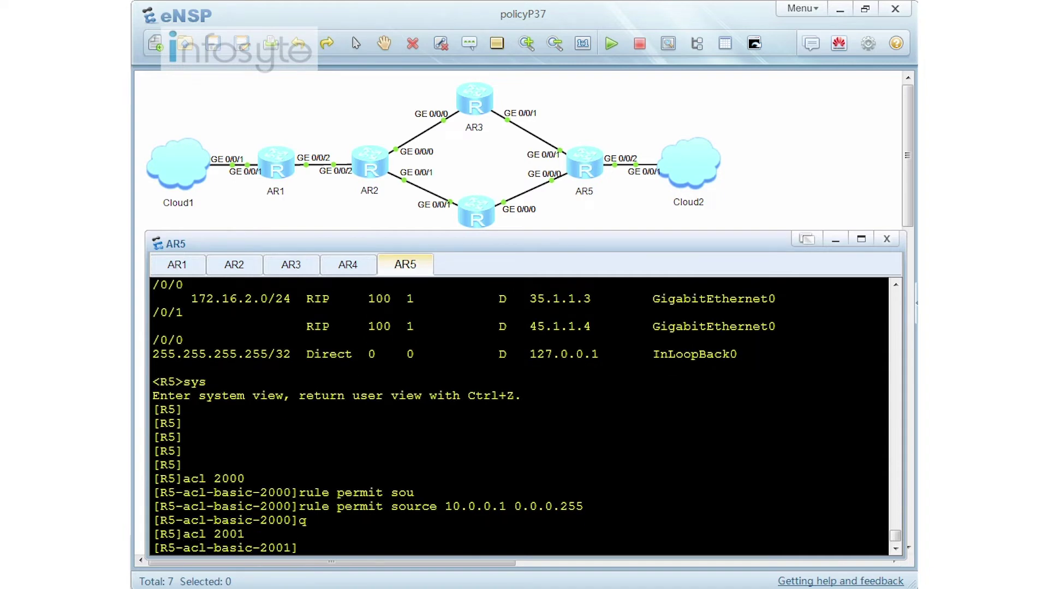
text(rule permit source)
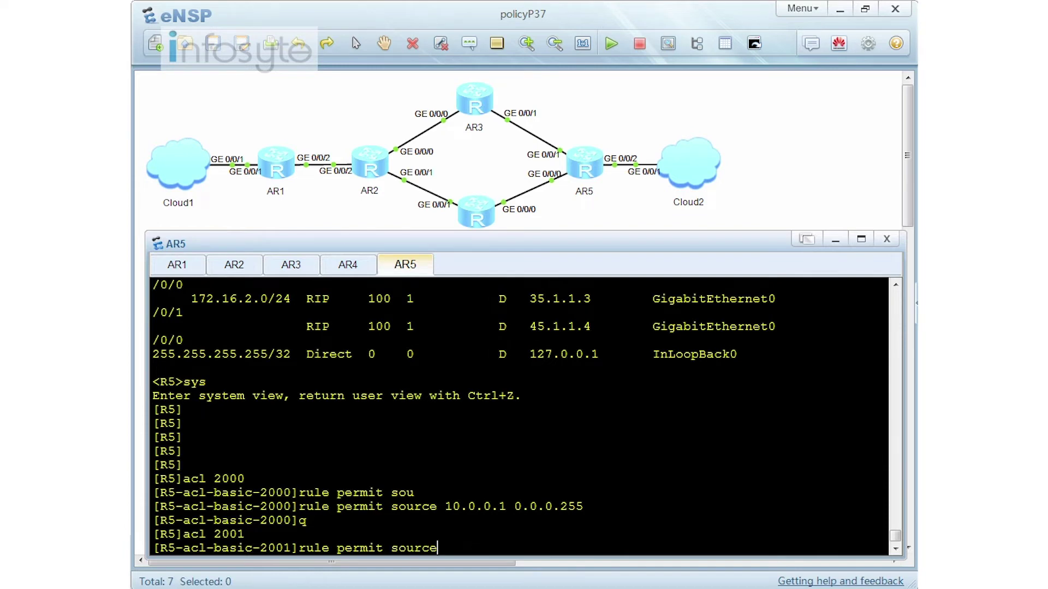
text( 10.0.1.1 0.0.0.255)
key(Return)
text(q)
key(Return)
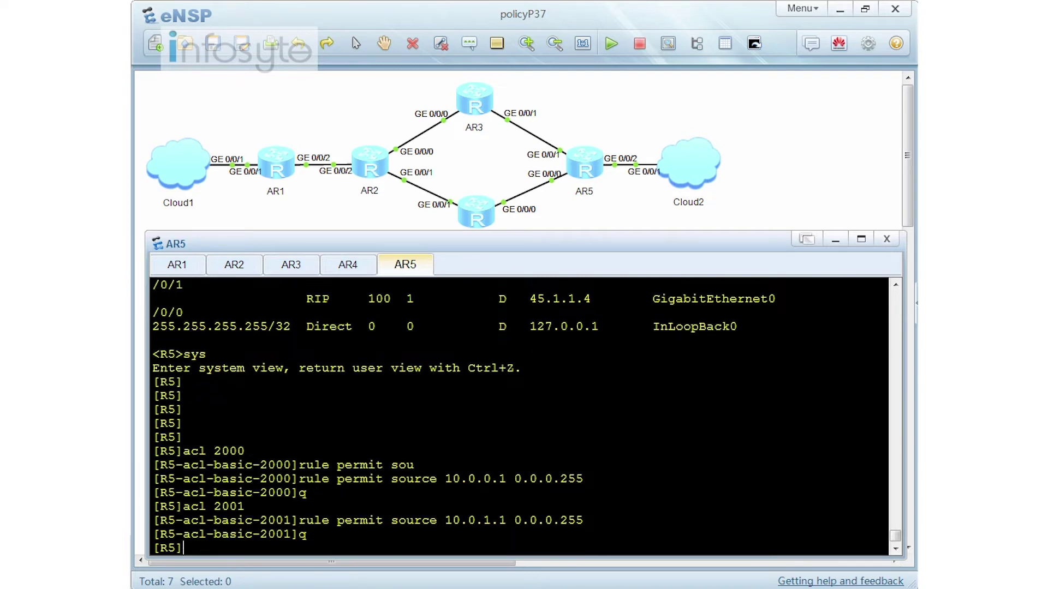
Create ACL 2002 on AR5 with a rule permitting source 10.0.2.1 with wildcard 0.0.0.255.
text(acl)
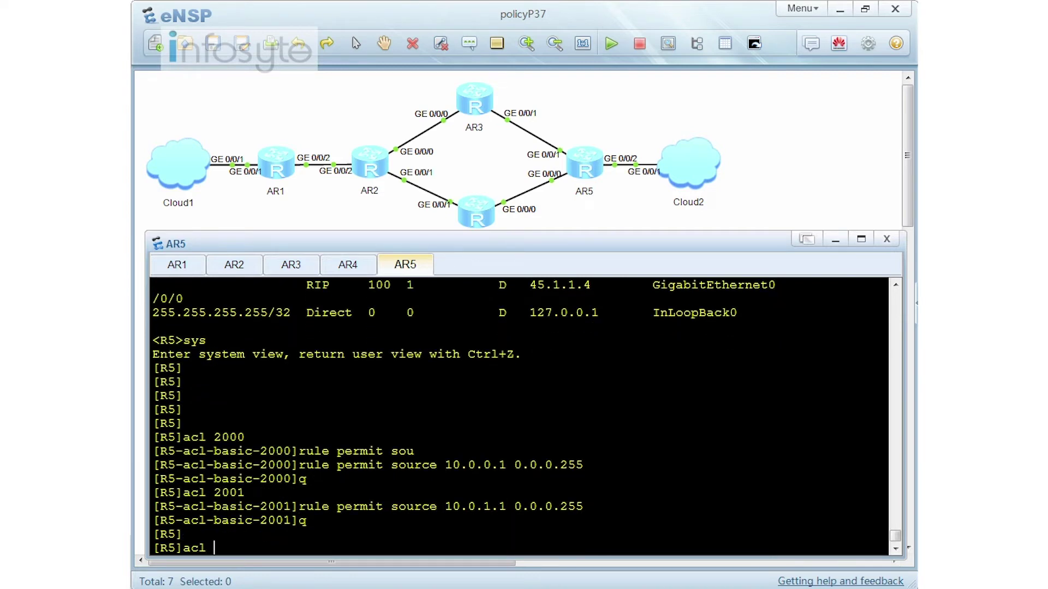
text( 2002)
key(Return)
text(dis this)
key(Return)
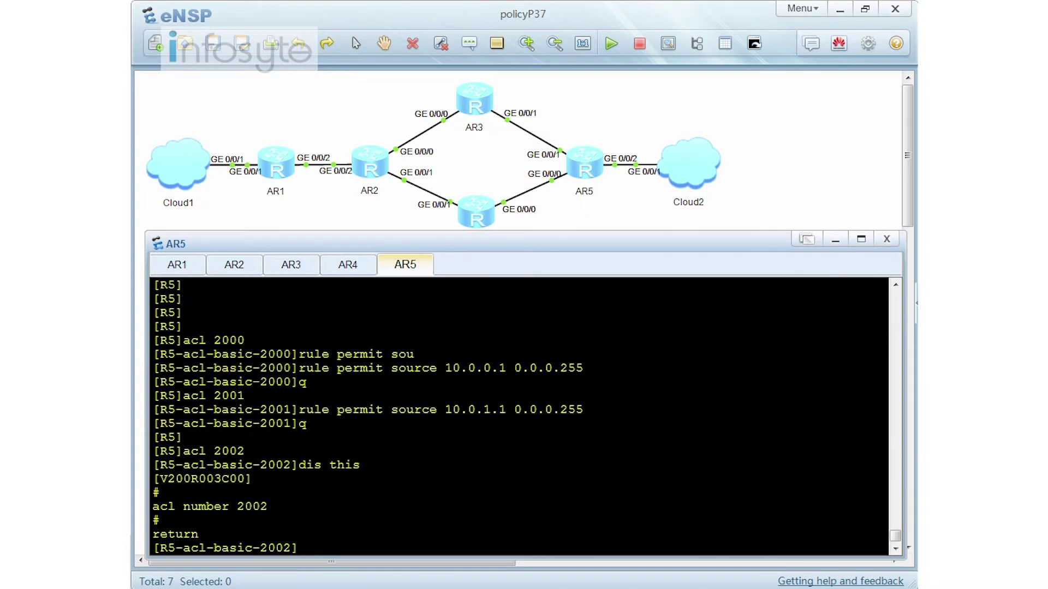
text(rule permit sou)
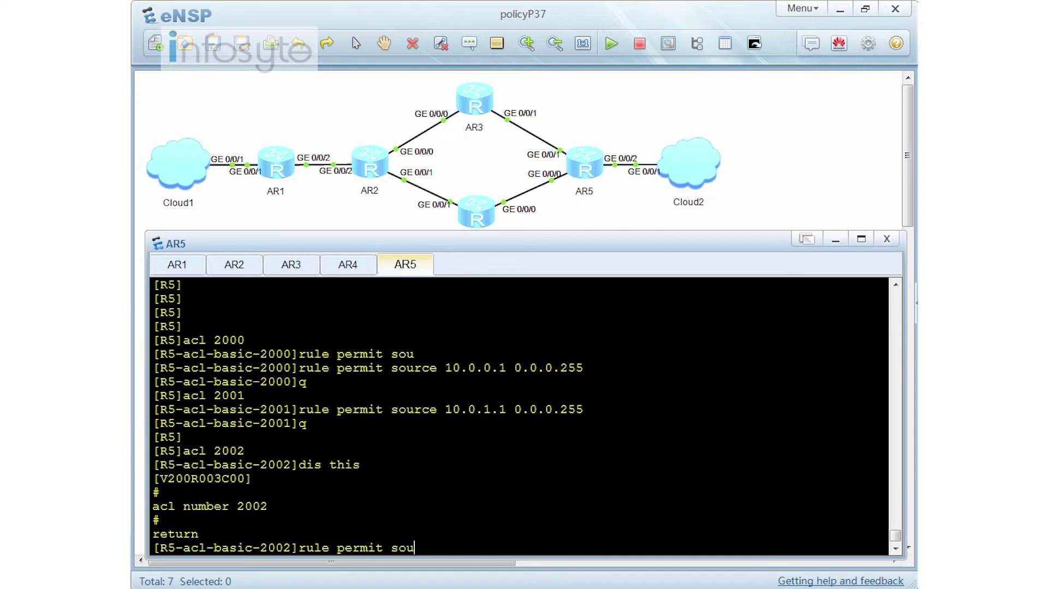
text(rce 10.0.2.1 0.0.0.255)
key(Return)
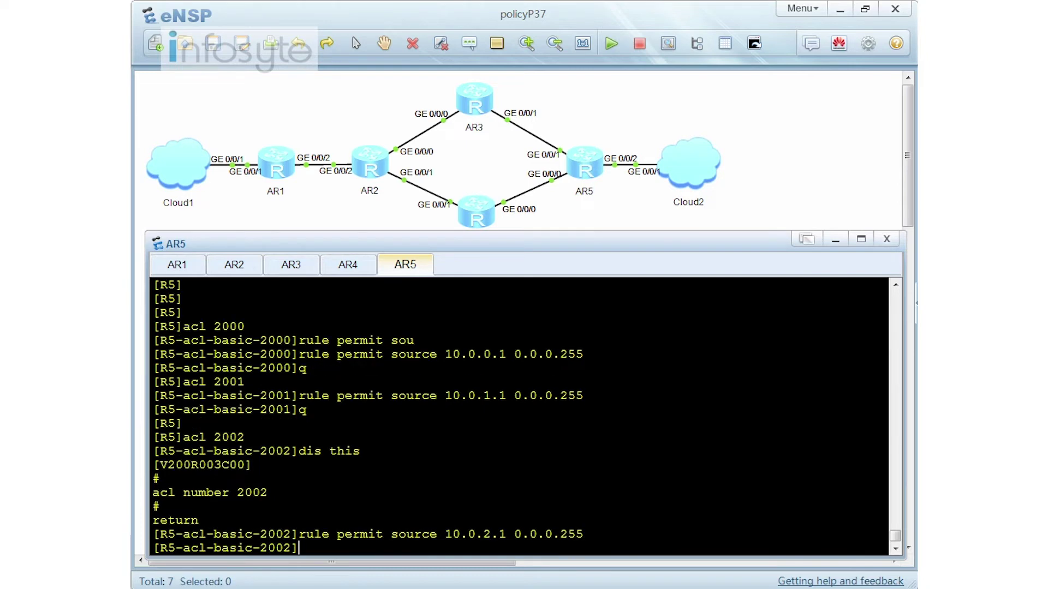
text(q)
key(Return)
key(Return)
Display all ACLs on AR5 and check the permitted source network of ACLs 2000, 2001 and 2002.
text(dis acl all)
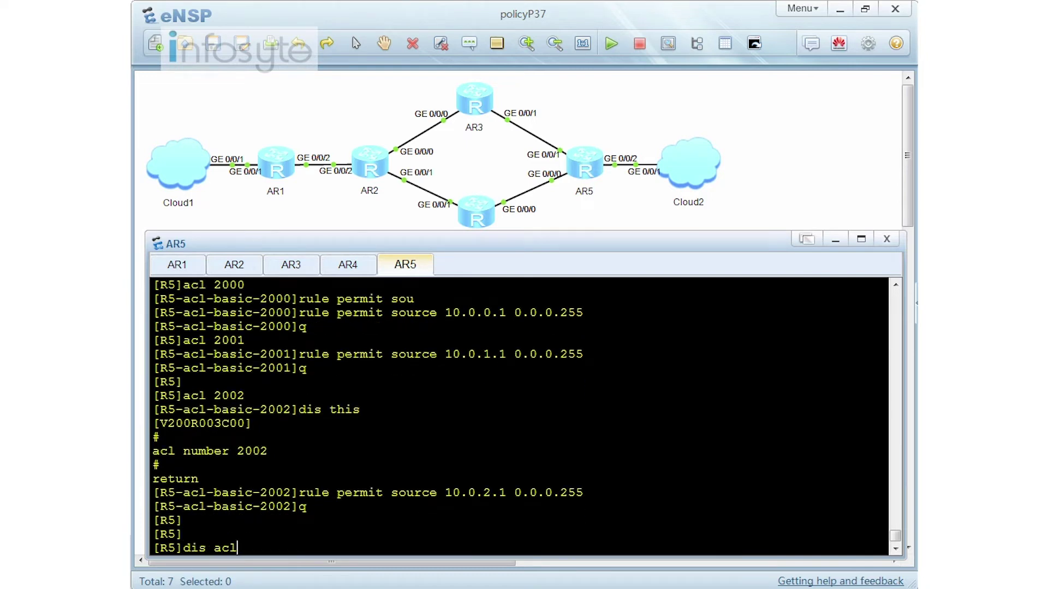
key(Return)
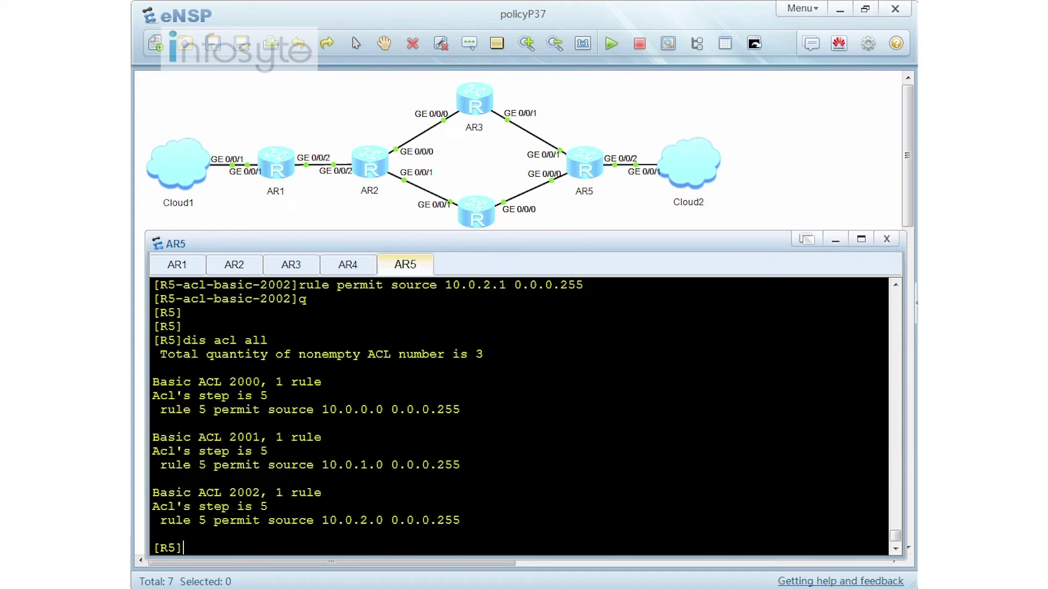
drag(322, 409, 383, 409)
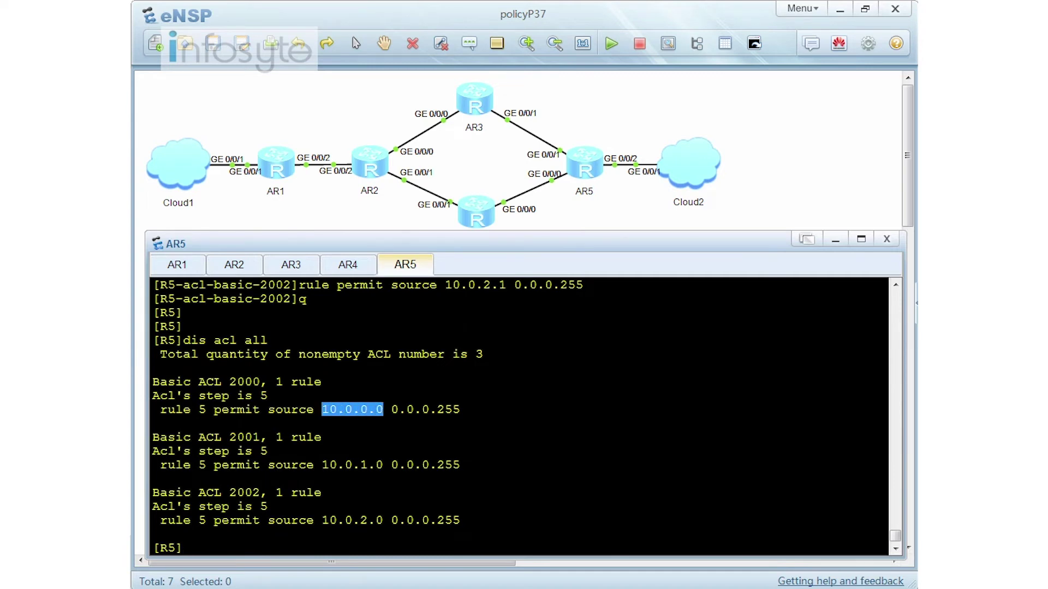
drag(229, 438, 261, 438)
drag(322, 465, 383, 465)
drag(229, 493, 267, 493)
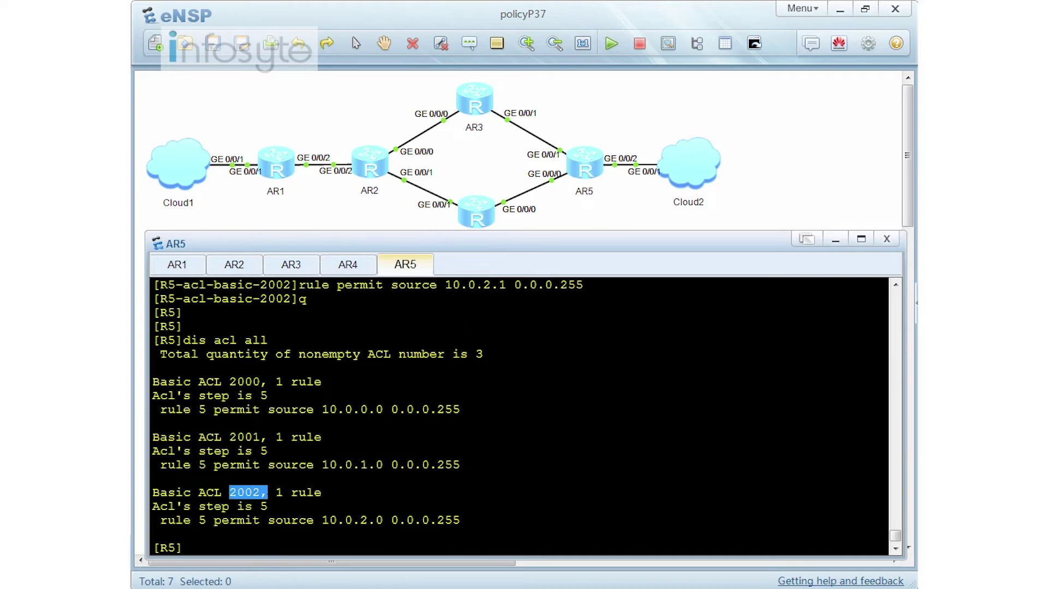
drag(322, 520, 460, 521)
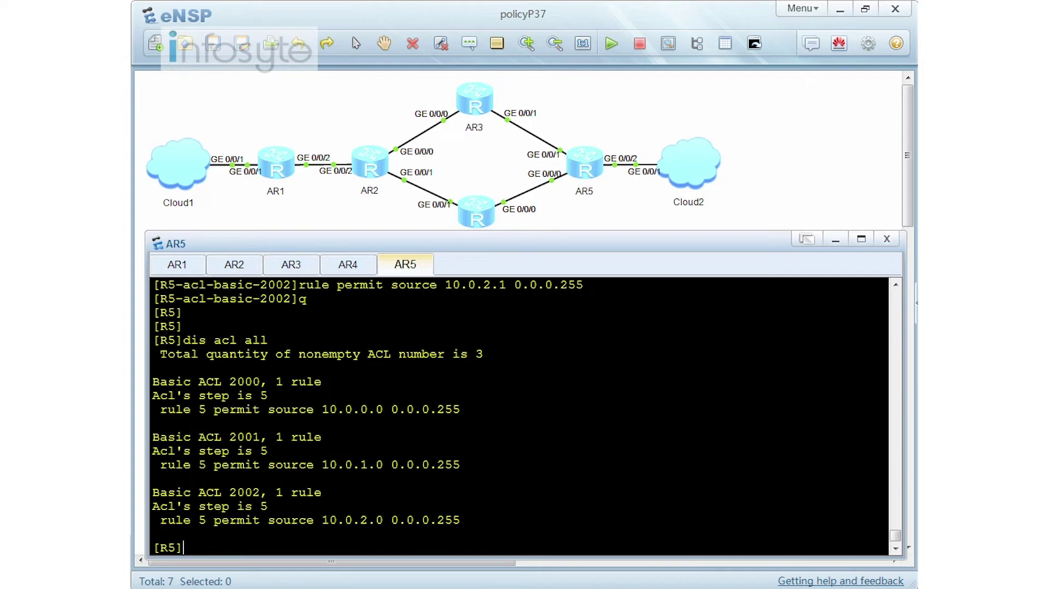
Create policy-based route LB on AR5 with permit node 10 and make it match ACL 2000.
key(Return)
key(Return)
key(Return)
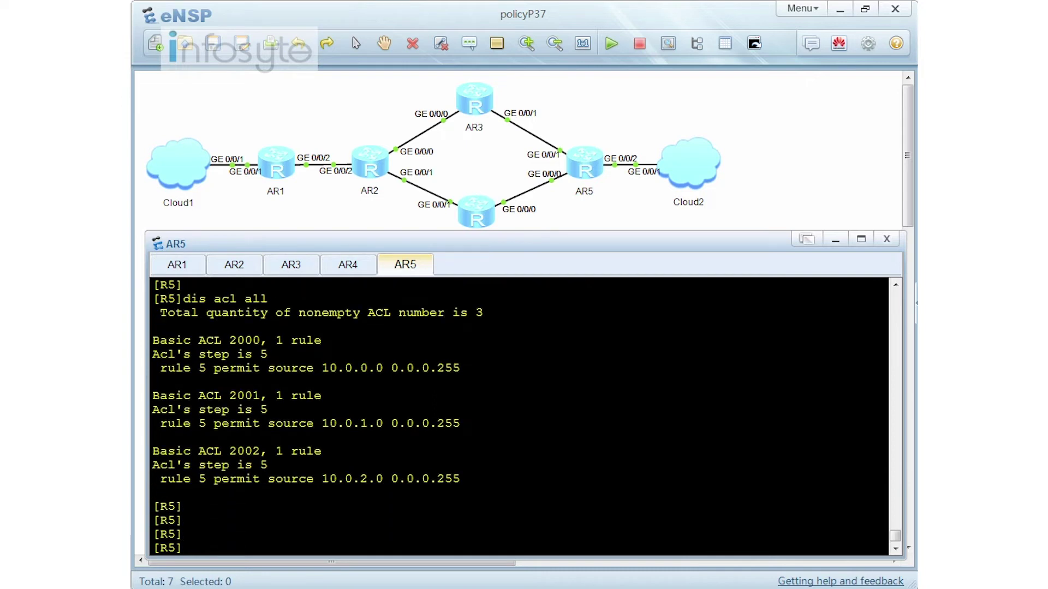
text(policy-b)
key(Tab)
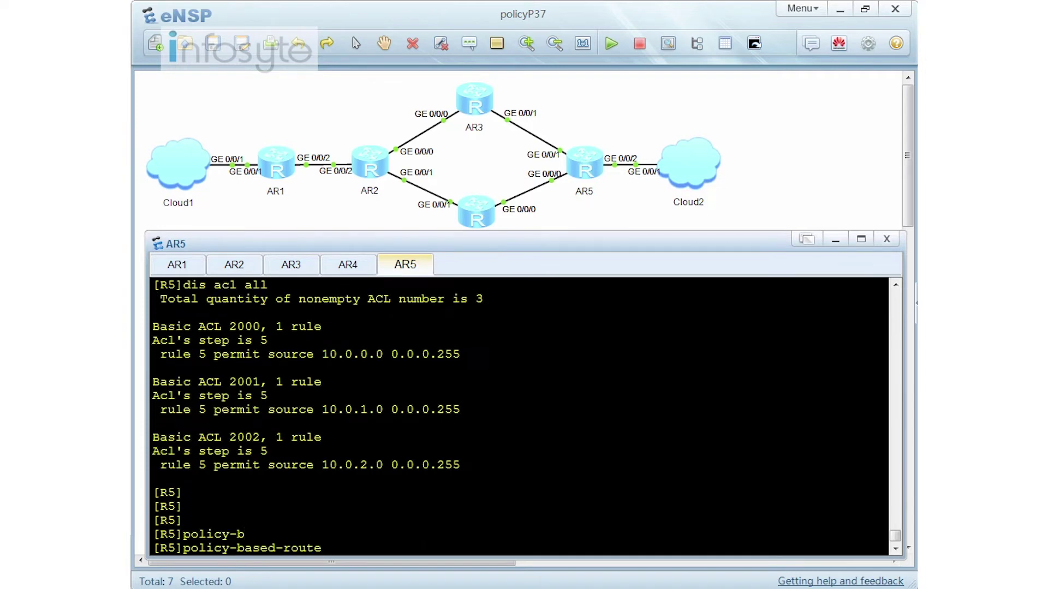
text(LB permit node 10)
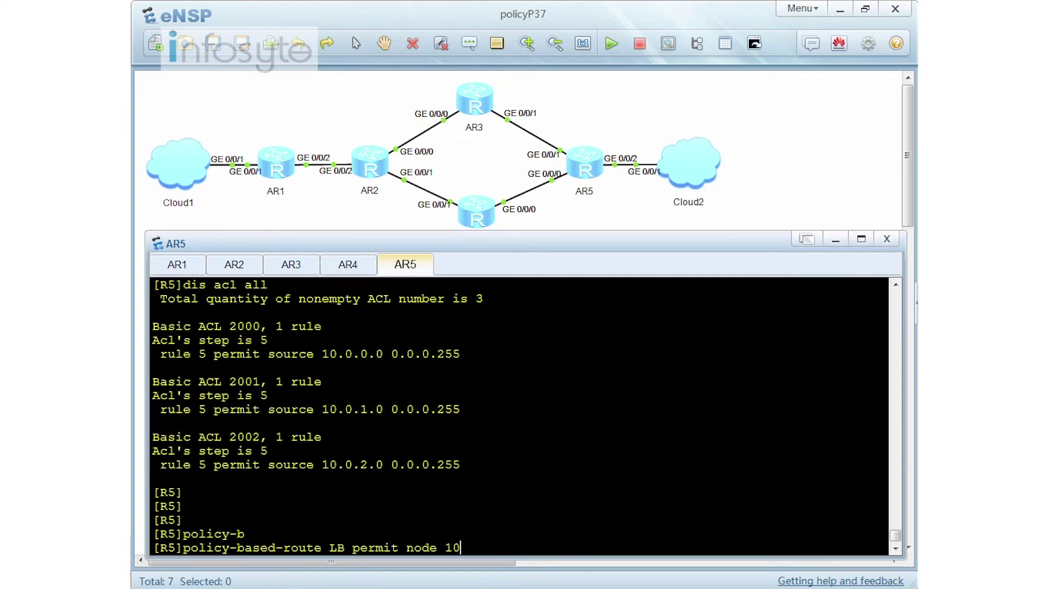
key(Return)
text(if)
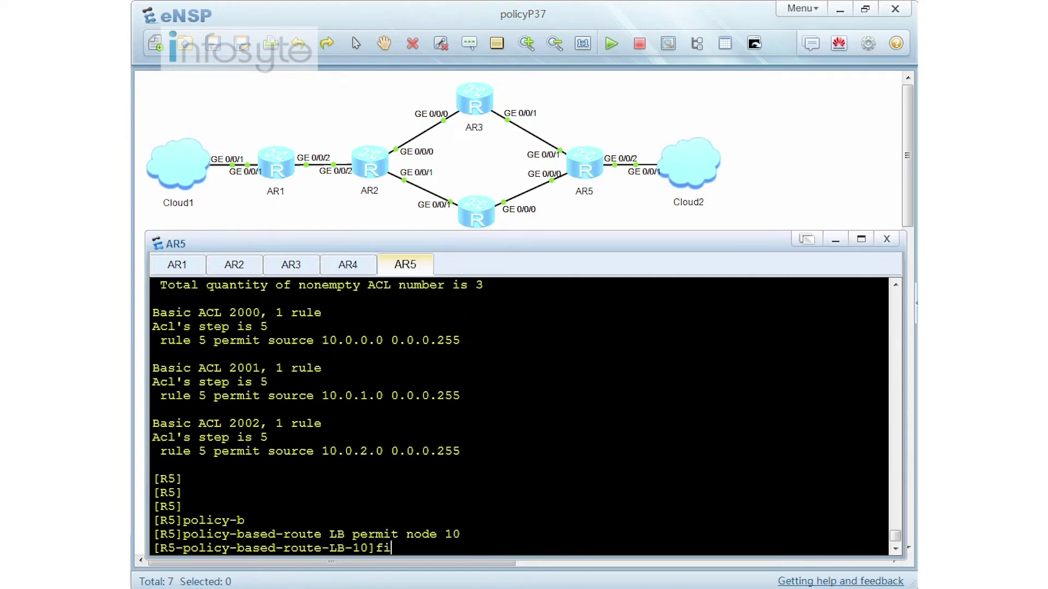
text(-match acl 2000)
key(Return)
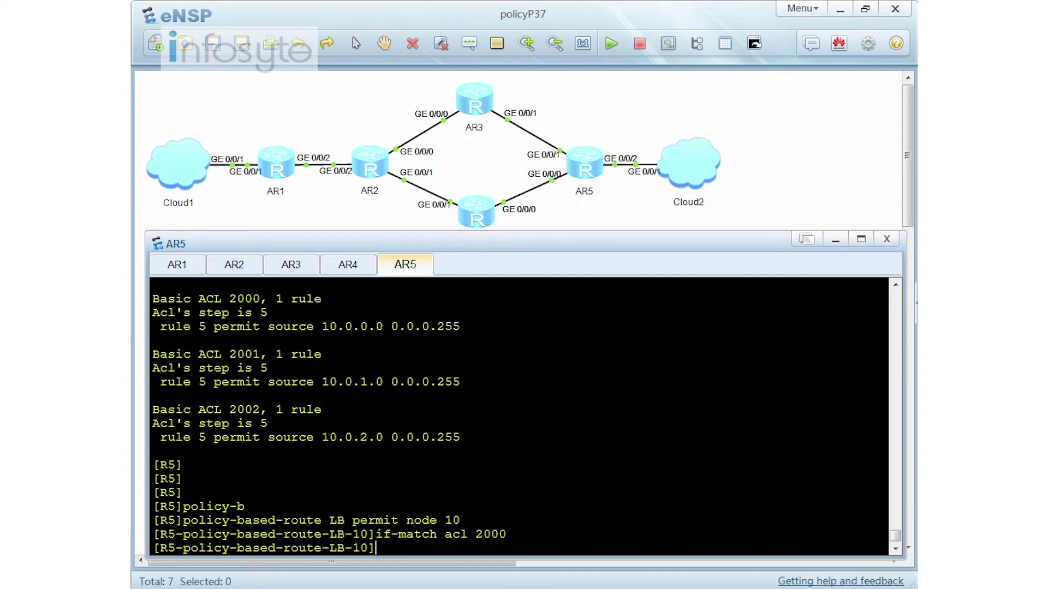
Consult the command help and apply 35.1.1.3 as the next-hop IP address for LB node 10, returning to the system view.
text(app)
key(BackSpace)
key(BackSpace)
key(BackSpace)
text(?)
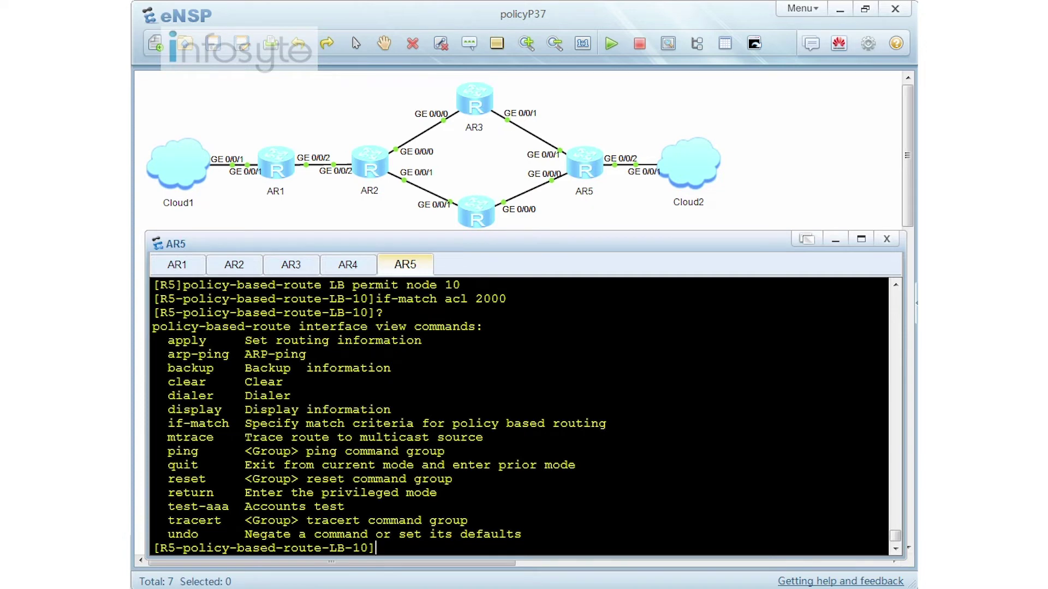
drag(422, 341, 160, 340)
text(apply)
text( ?ip)
text(-ad)
key(Tab)
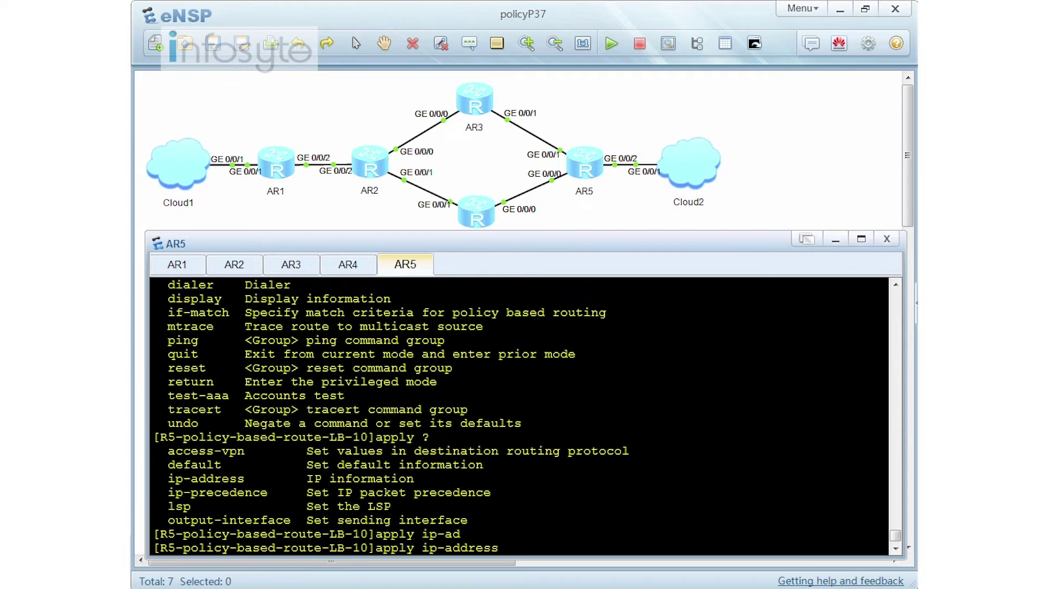
text(?n)
key(Tab)
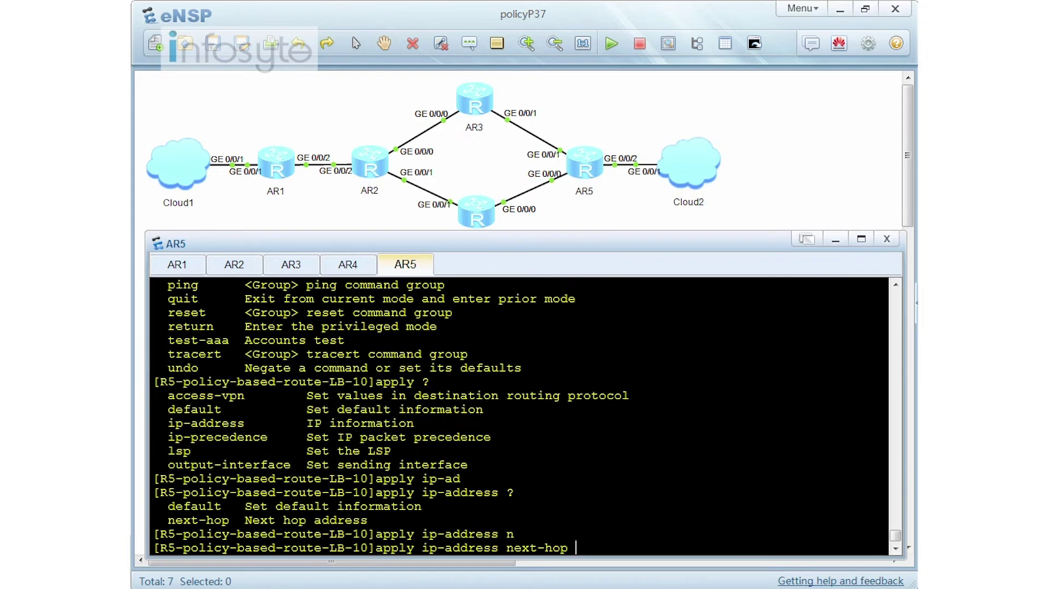
text(35.1.1.3)
key(Return)
key(Return)
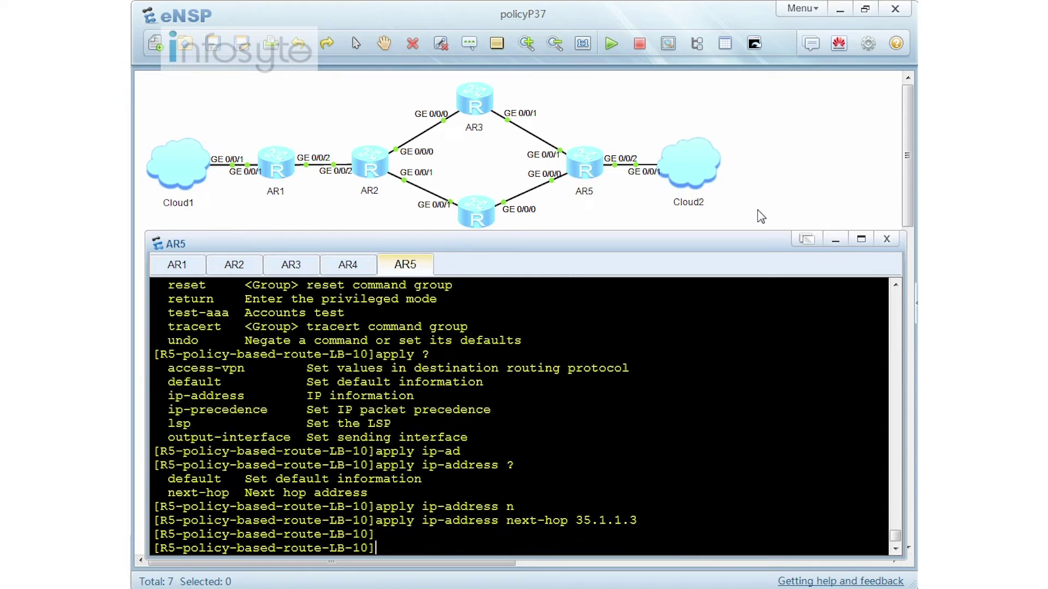
text(q)
key(Return)
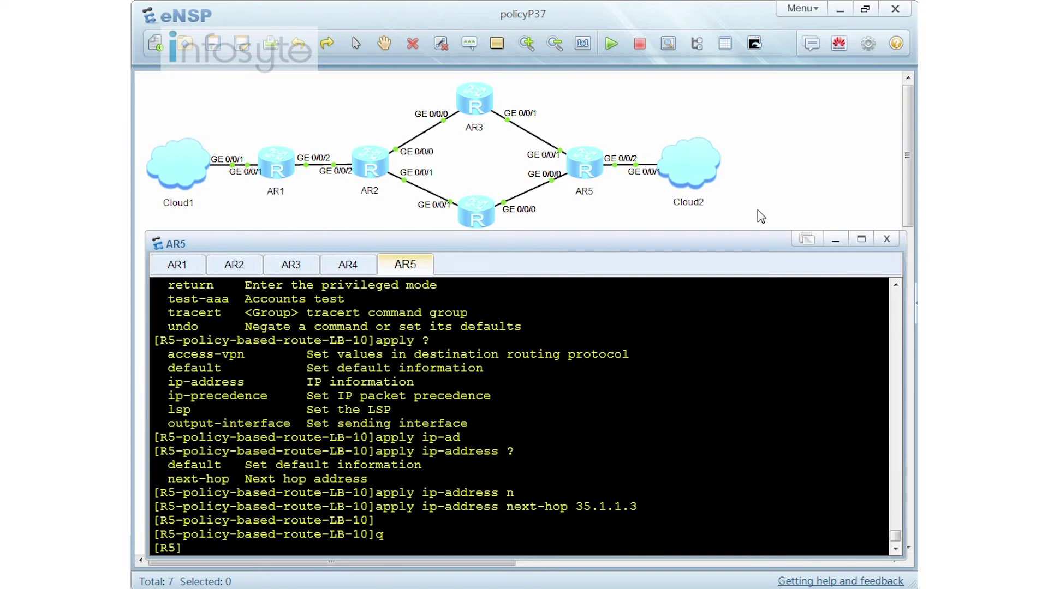
Add permit node 20 to policy-based route LB and make it match ACL 2001.
key(Return)
key(Up)
key(Up)
key(Up)
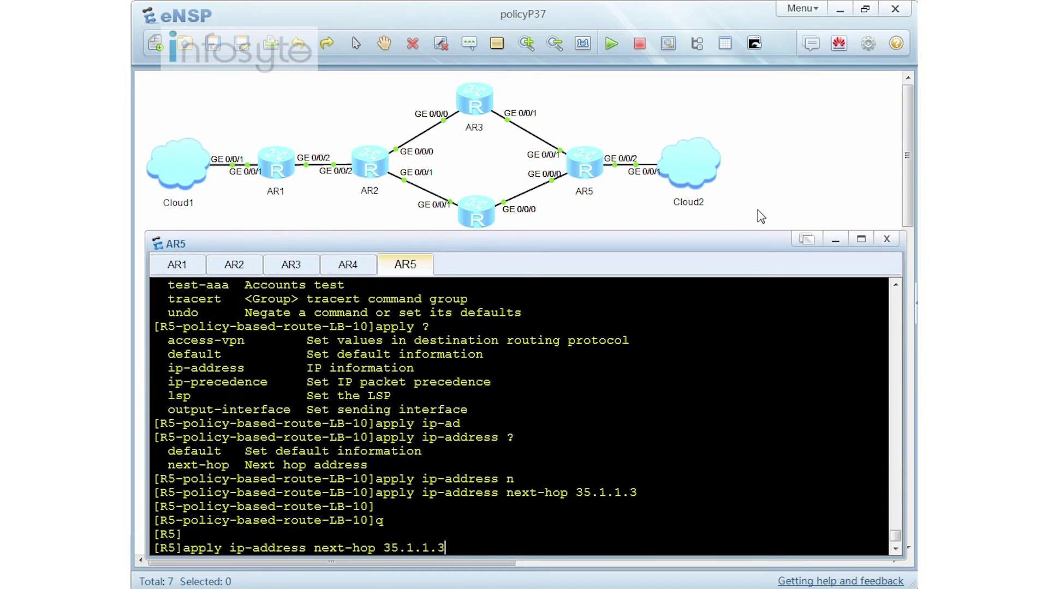
key(BackSpace)
key(BackSpace)
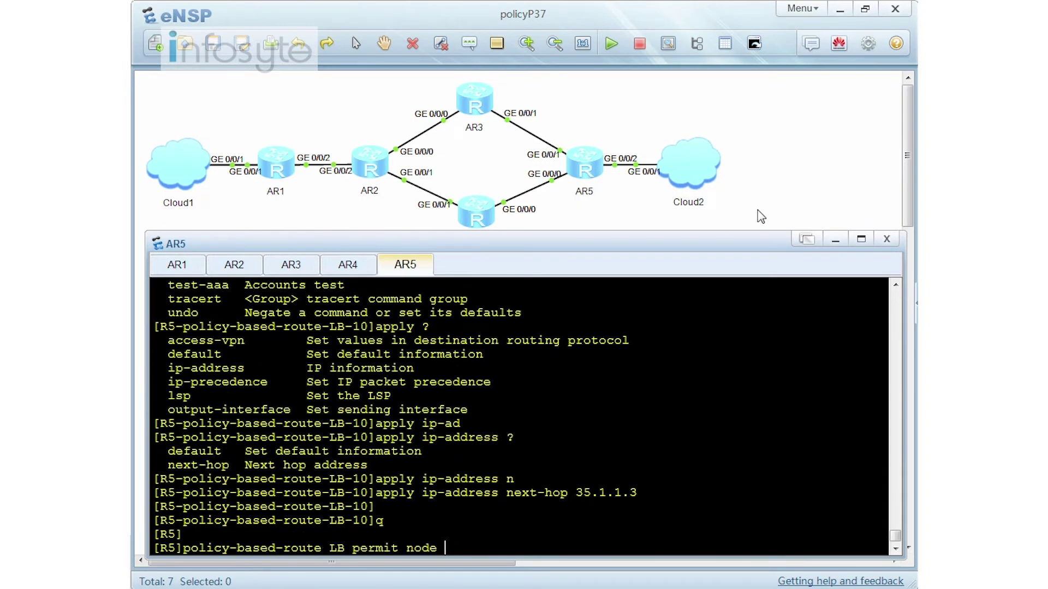
text(20)
key(Return)
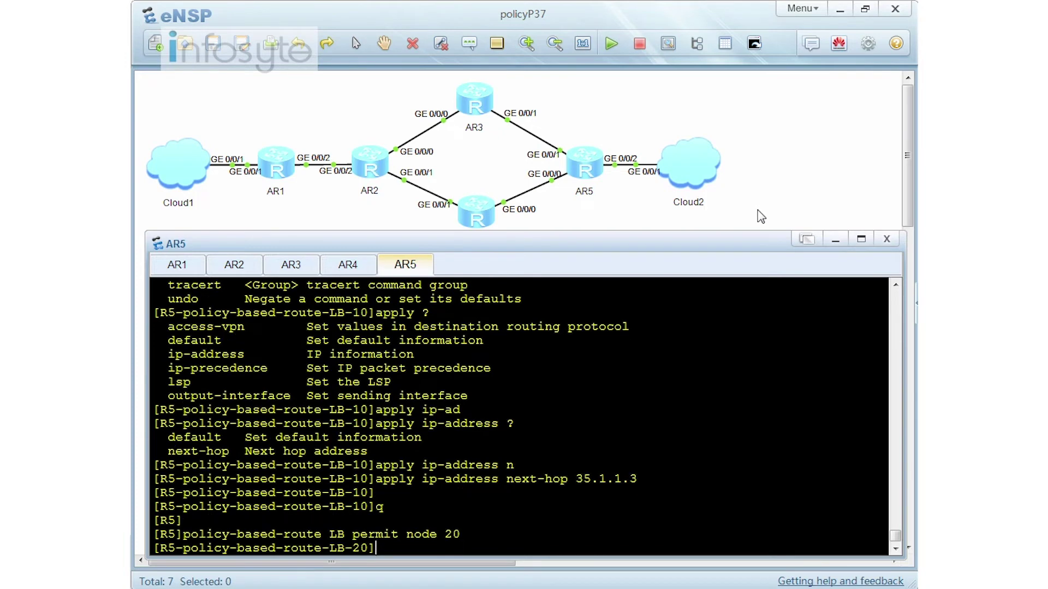
text(if-match acl 2001)
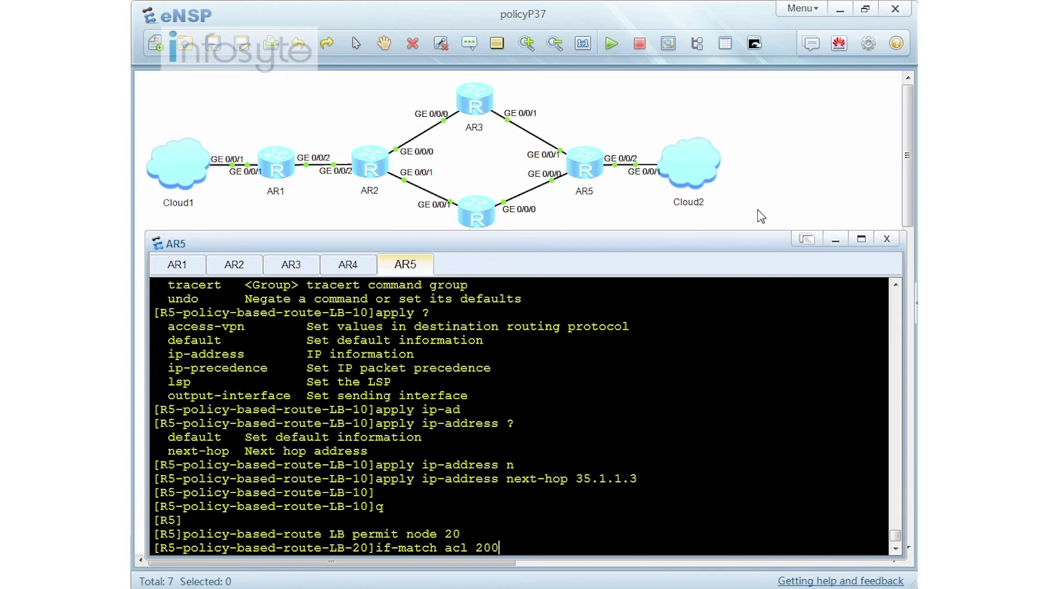
key(Return)
Apply 35.1.1.3 as the next-hop IP address for LB node 20 and return to the system view.
text(appli)
key(BackSpace)
key(BackSpace)
text(y ip-address next-hop)
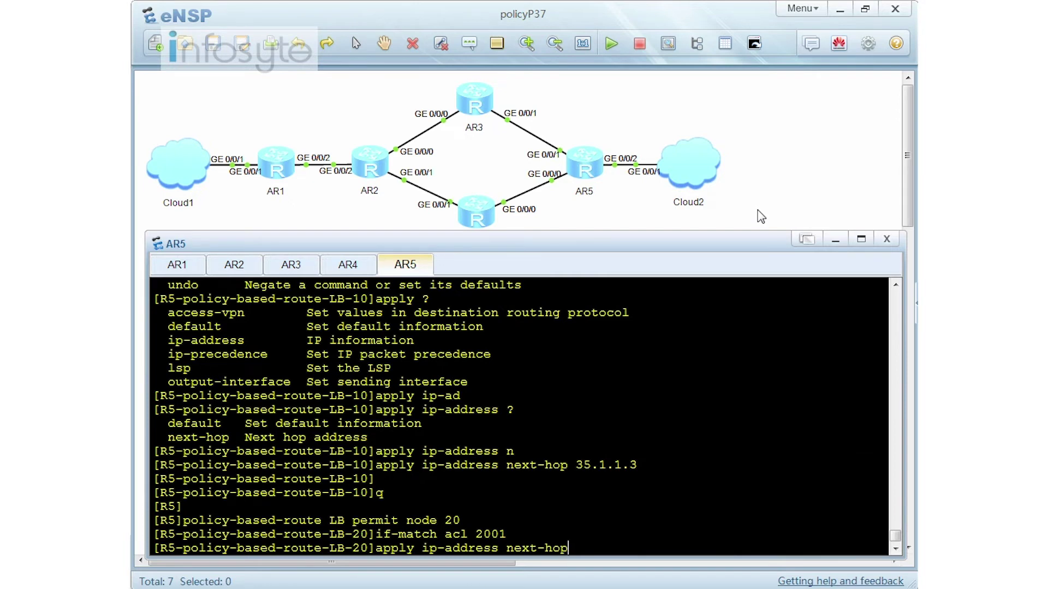
text( 35.1.1.3)
key(Return)
key(Return)
key(Return)
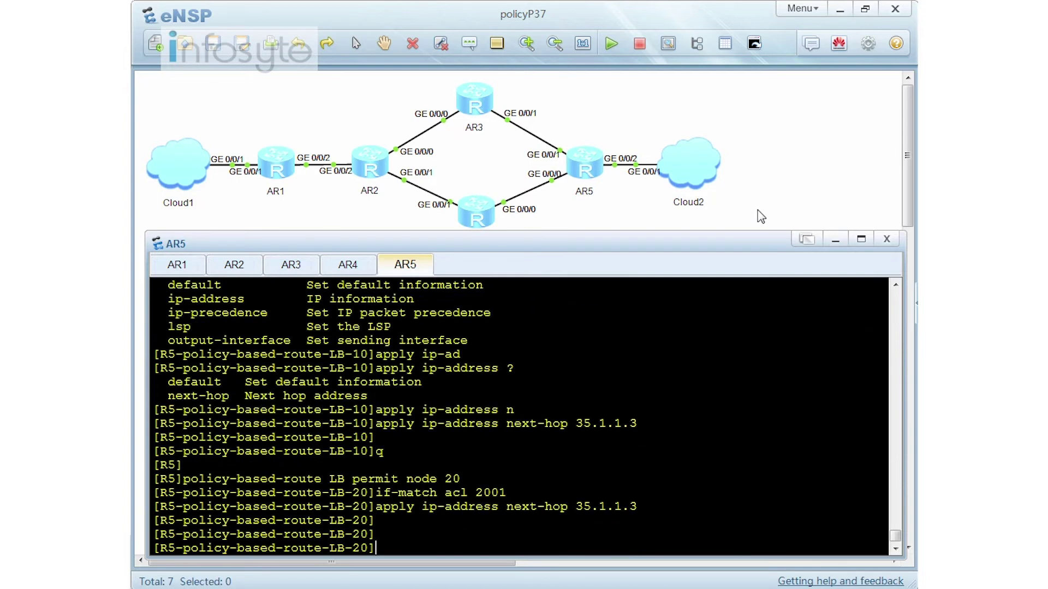
text(q)
key(Return)
key(Return)
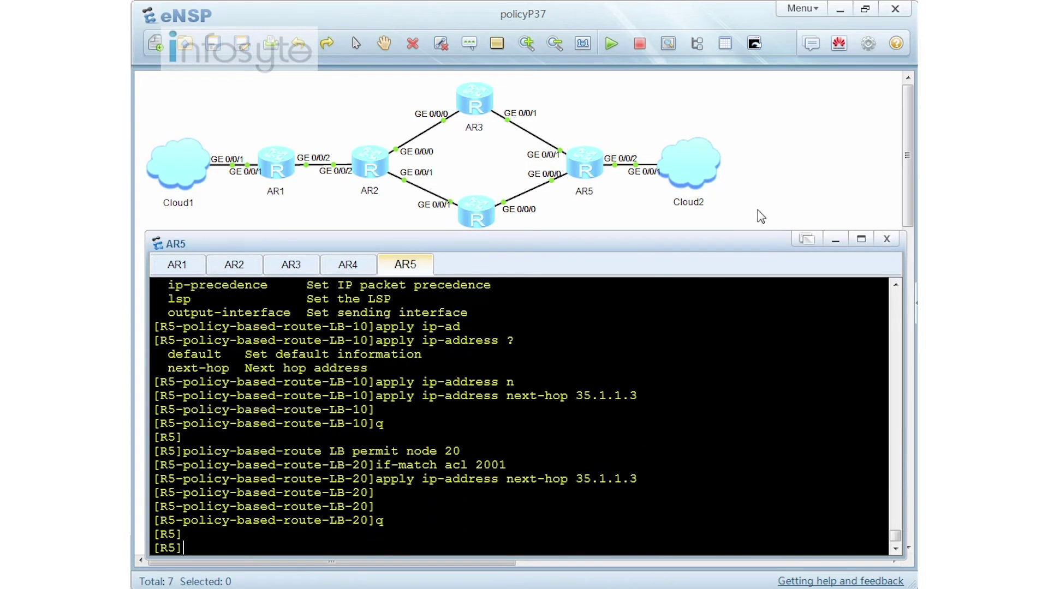
Add permit node 30 to policy-based route LB and make it match ACL 2002.
key(Up)
key(Up)
key(Up)
key(Up)
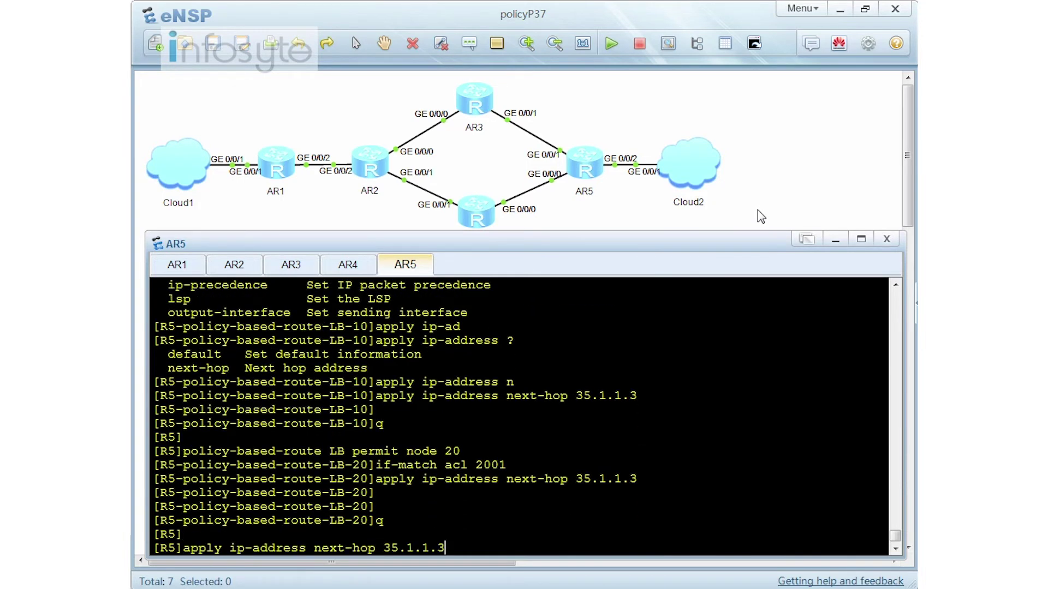
key(BackSpace)
key(BackSpace)
text(30)
key(Return)
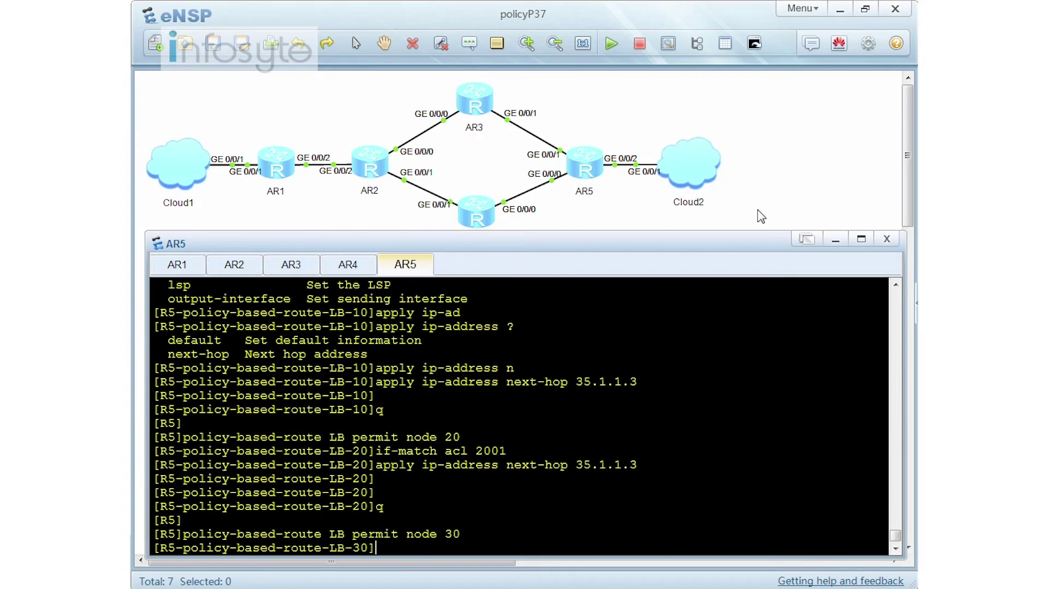
text(if-match acl 2002)
key(Return)
Apply 45.1.1.4 as the next-hop IP address for LB node 30 and return to the system view.
text(app)
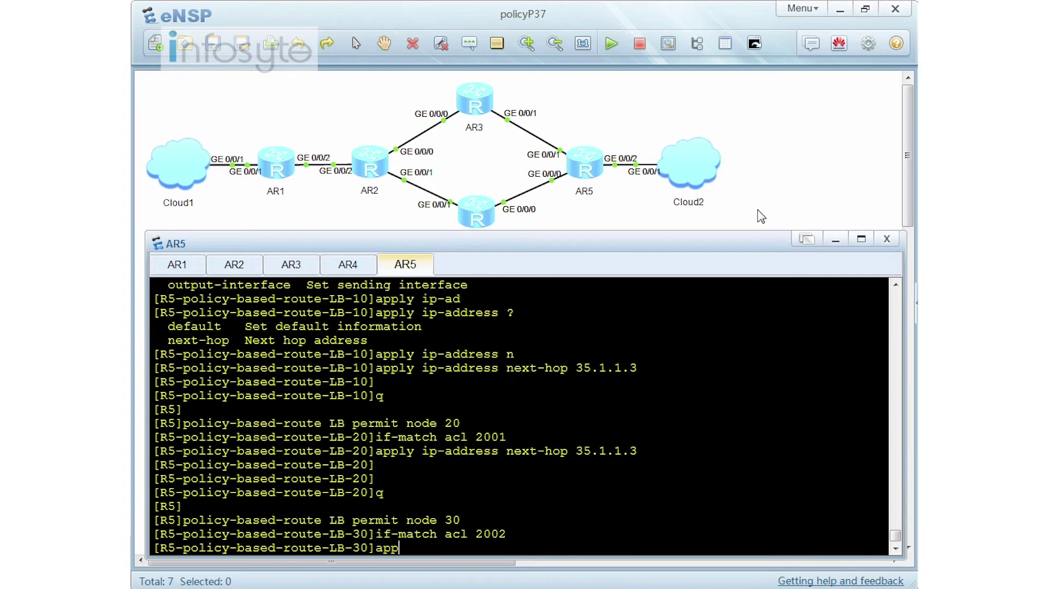
text(ly ip-)
text(dddress next-hop )
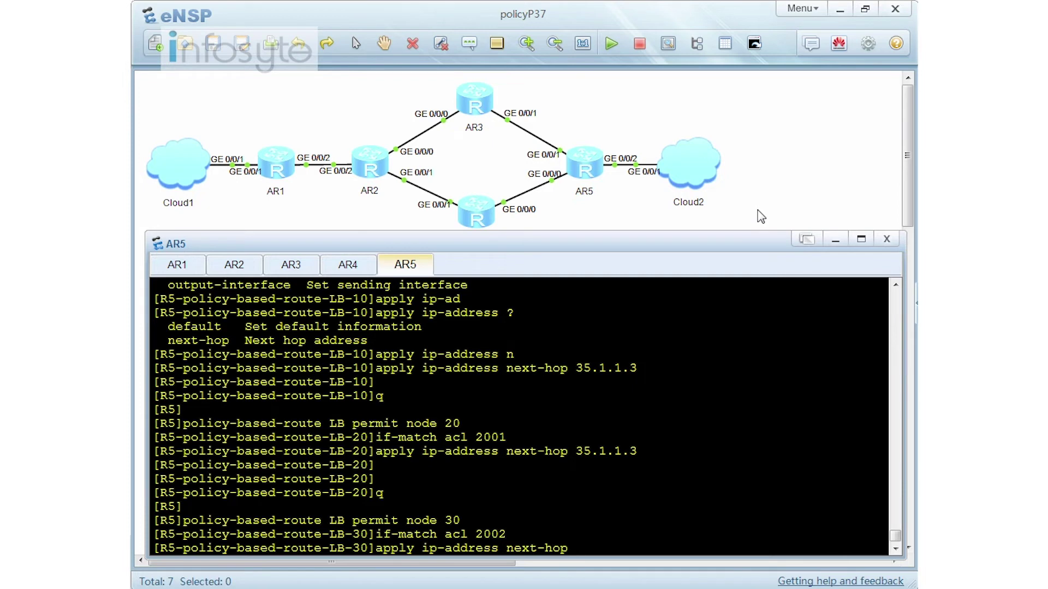
text(45.1.1.4)
key(Return)
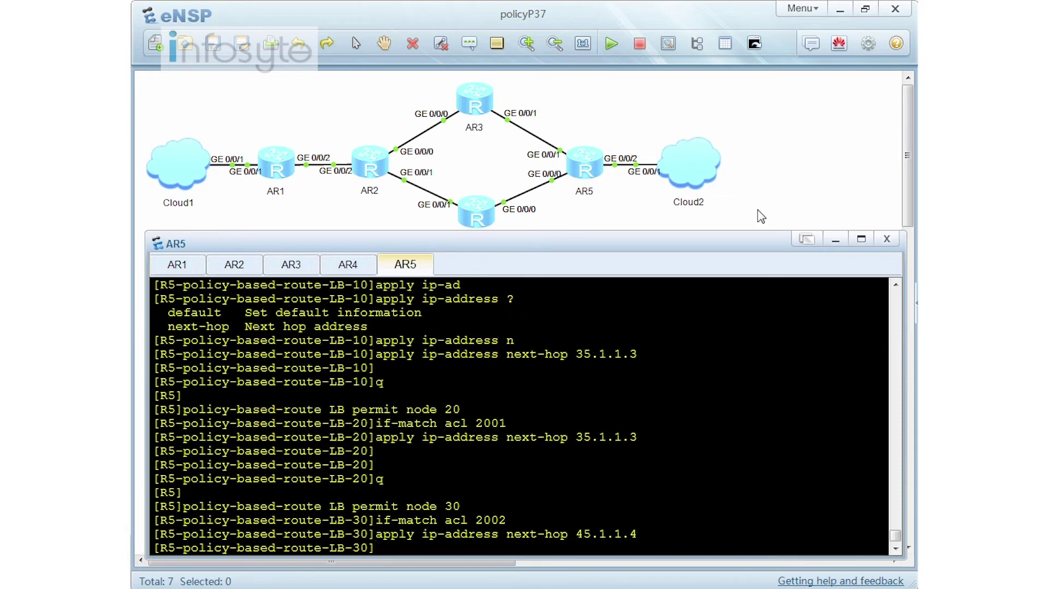
key(Return)
key(Return)
text(q)
key(Return)
key(Return)
key(Return)
key(Return)
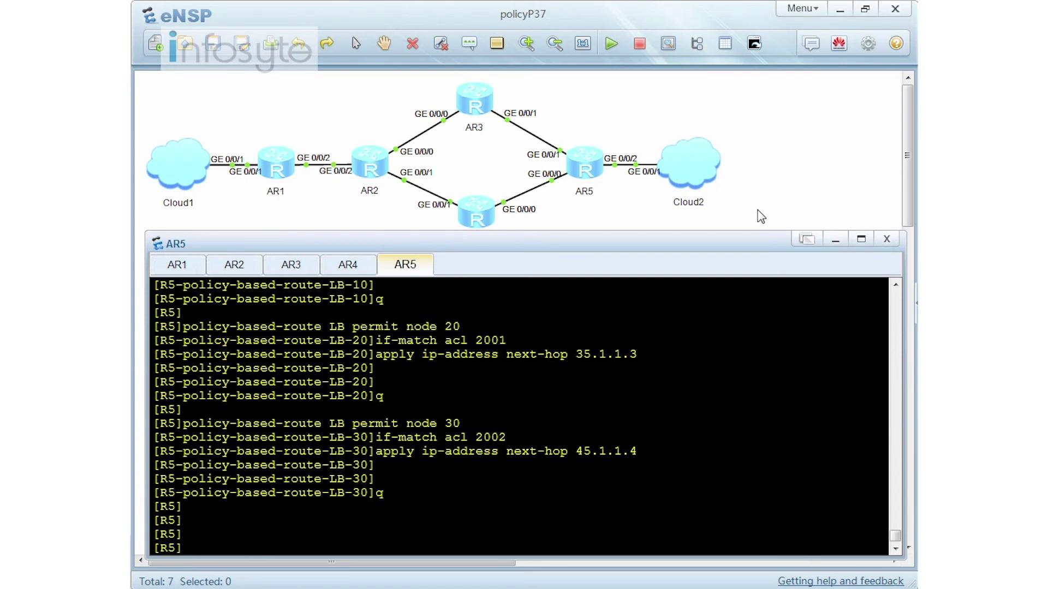
Display the local policy-based route setup on AR5, consulting the command help for the available option.
text(dis ip po)
key(Tab)
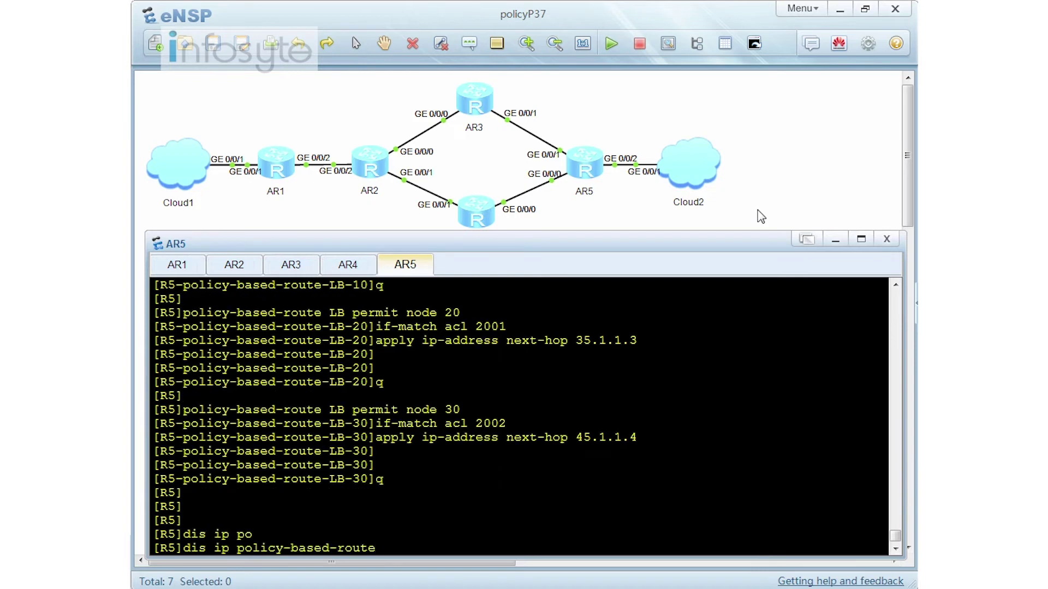
text(se)
key(Tab)
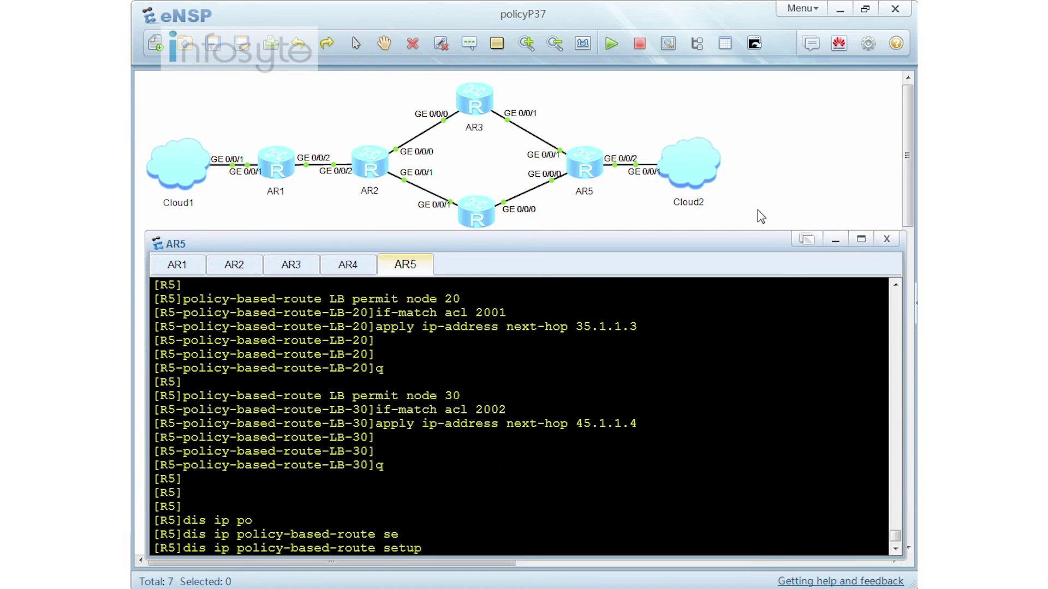
text(?l)
key(Tab)
key(Return)
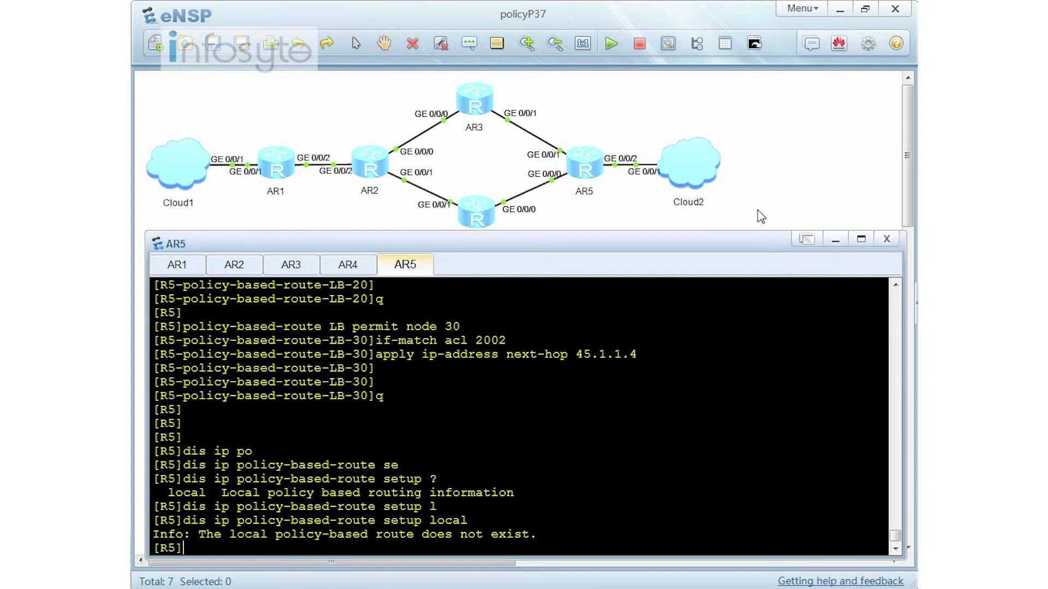
key(Return)
key(Return)
key(Return)
Enable LB as the local IP policy-based route on AR5.
text(ip lo)
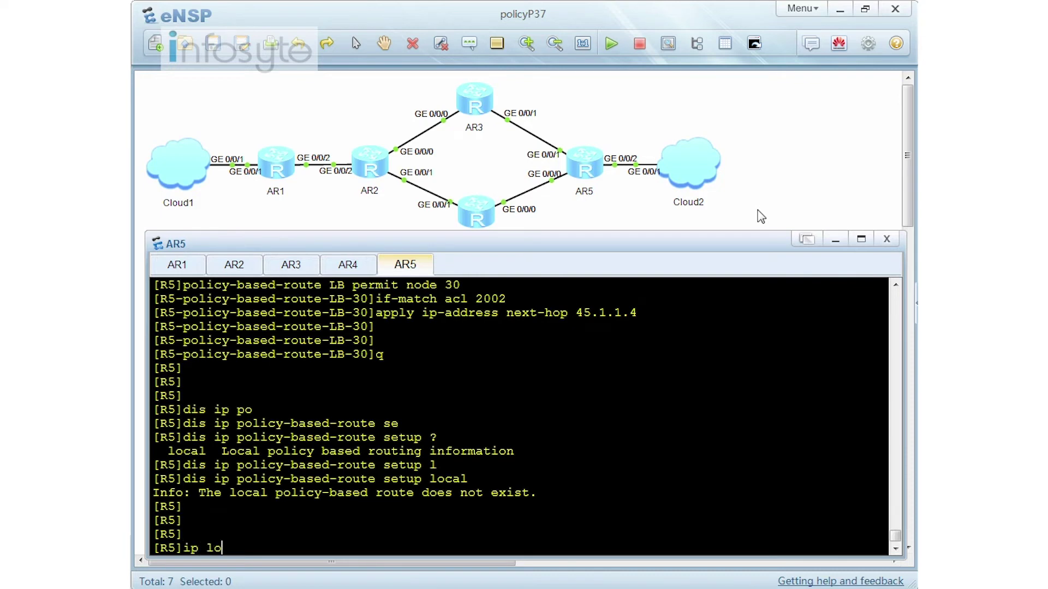
key(Tab)
text(p)
key(Tab)
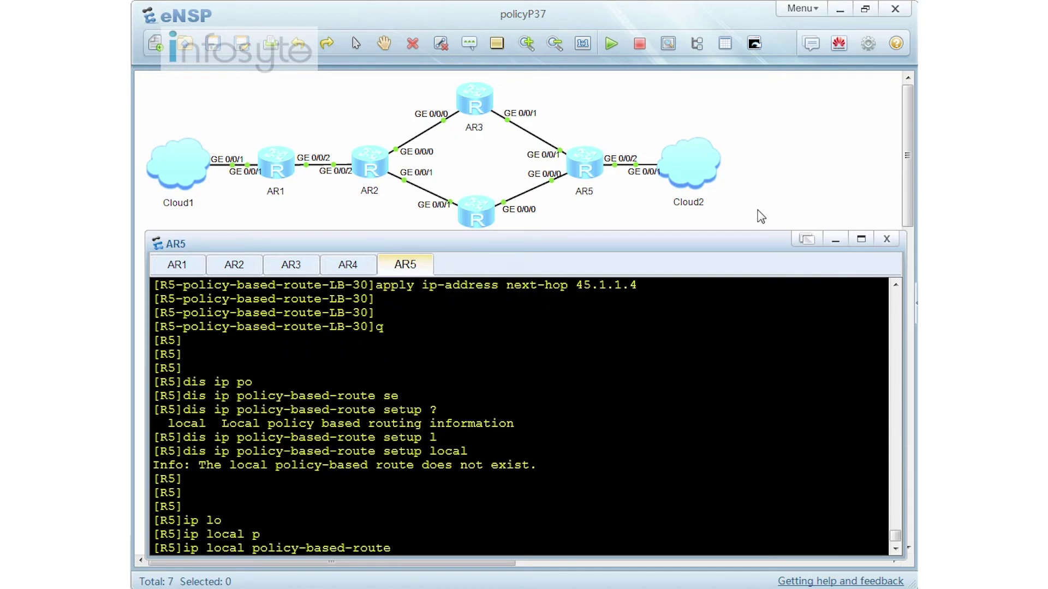
text(LB)
key(Return)
key(Return)
key(Return)
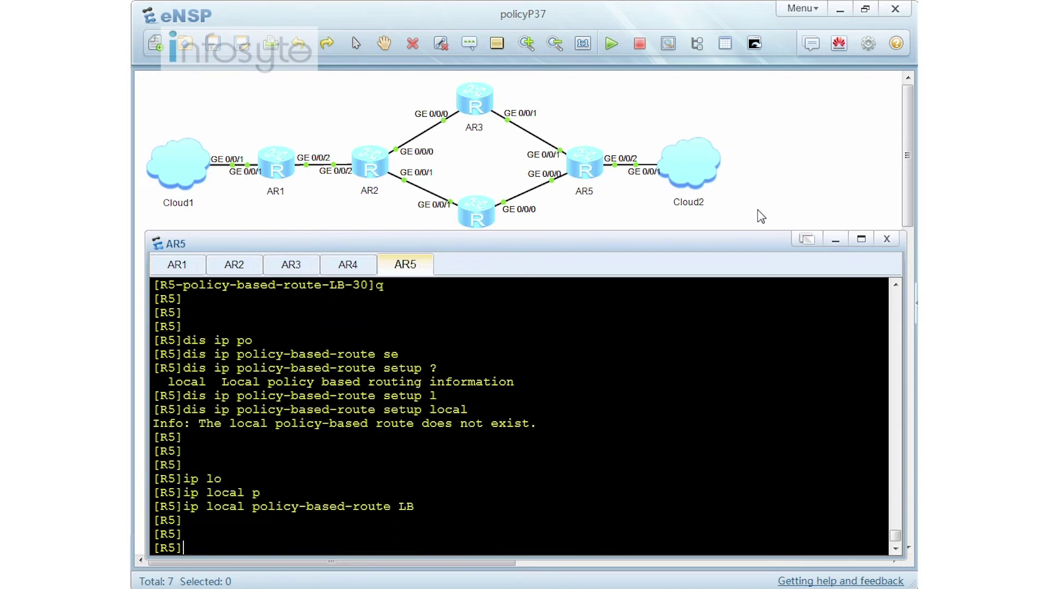
Display the local policy-based route setup again and check the matched ACL and next hop of nodes 10, 20 and 30.
key(Up)
key(Up)
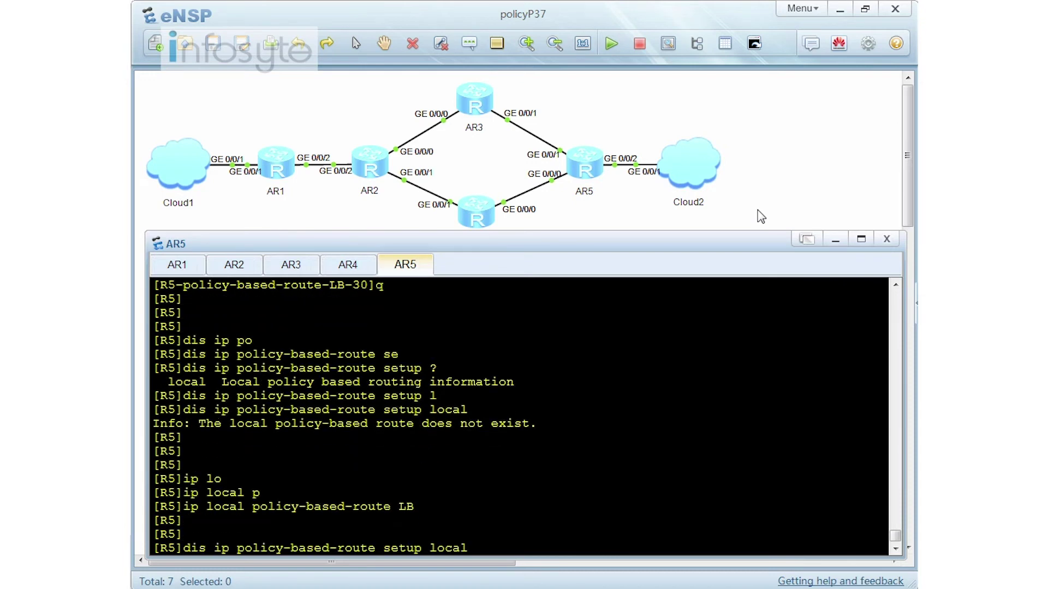
key(Return)
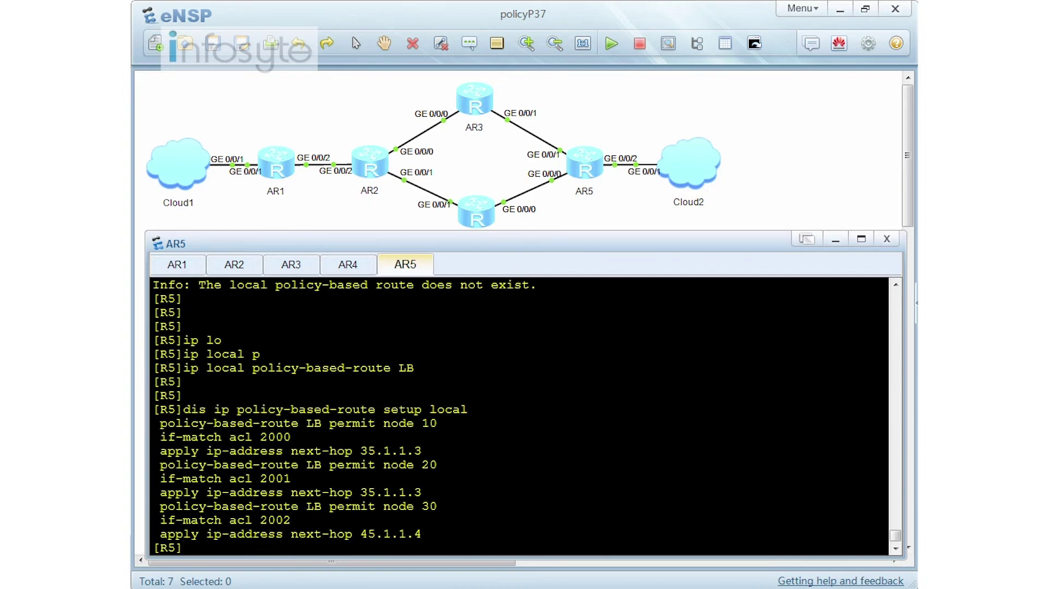
drag(305, 423, 322, 424)
drag(382, 424, 444, 423)
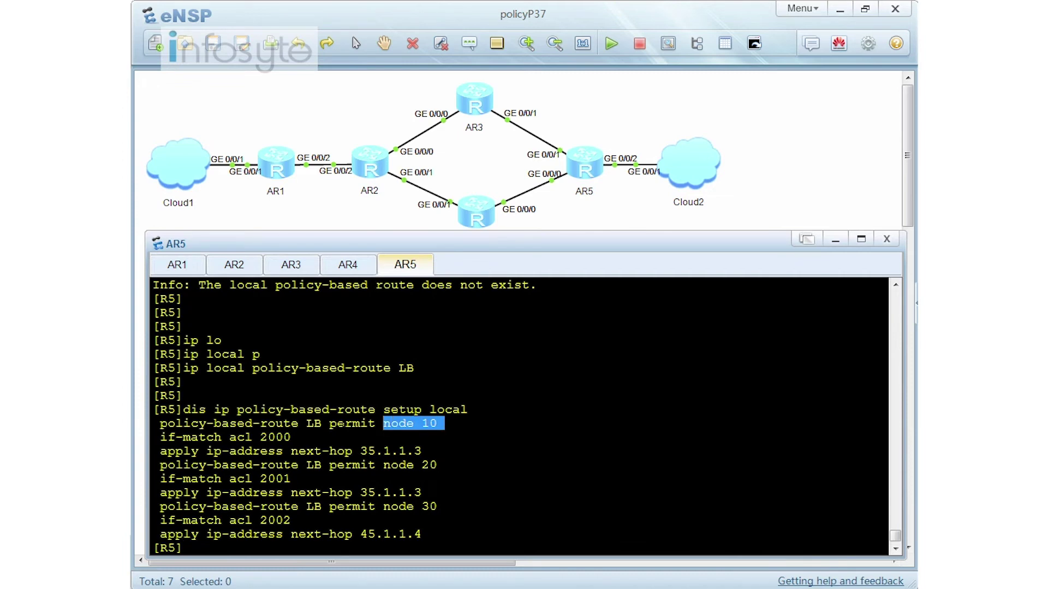
drag(297, 438, 153, 438)
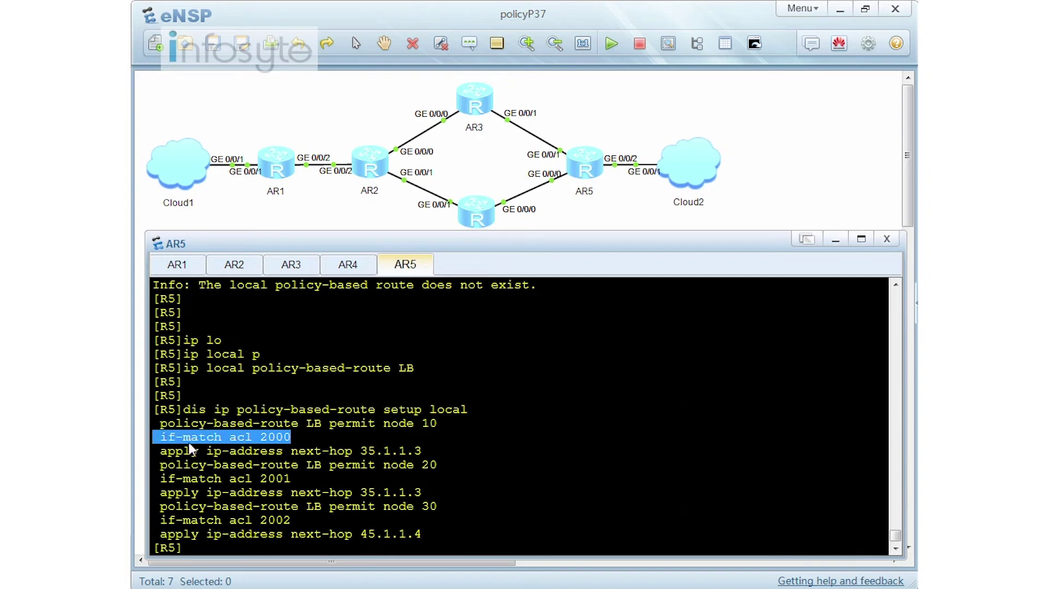
drag(430, 451, 160, 450)
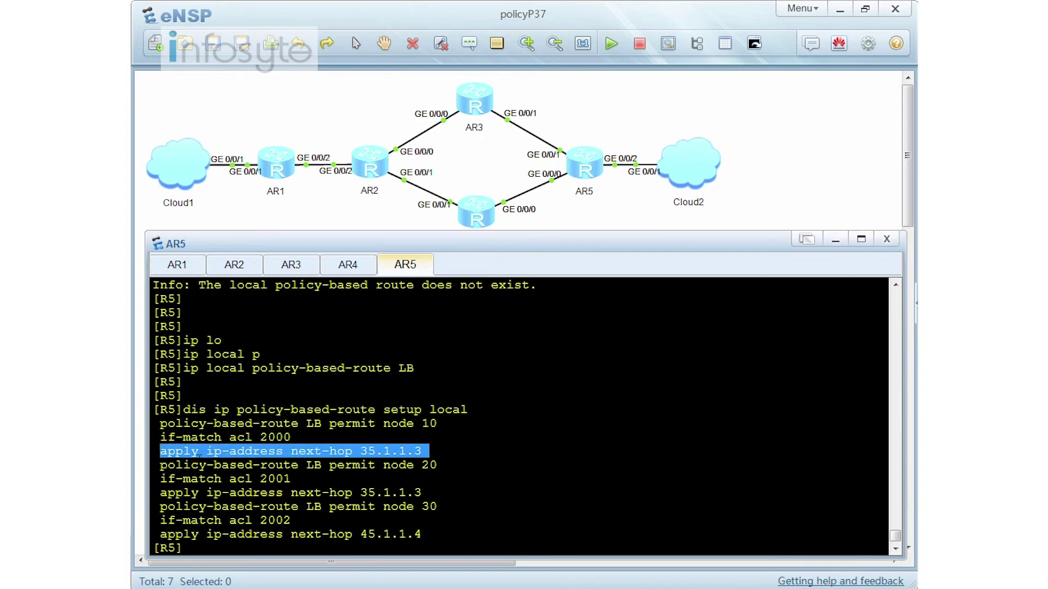
drag(437, 465, 391, 465)
drag(292, 478, 159, 479)
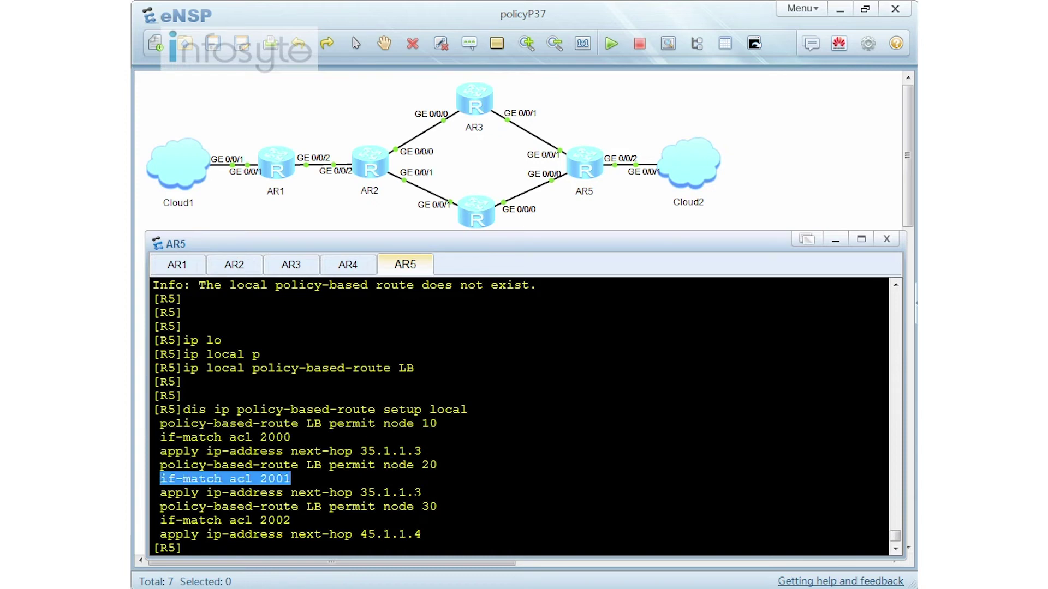
drag(437, 492, 360, 493)
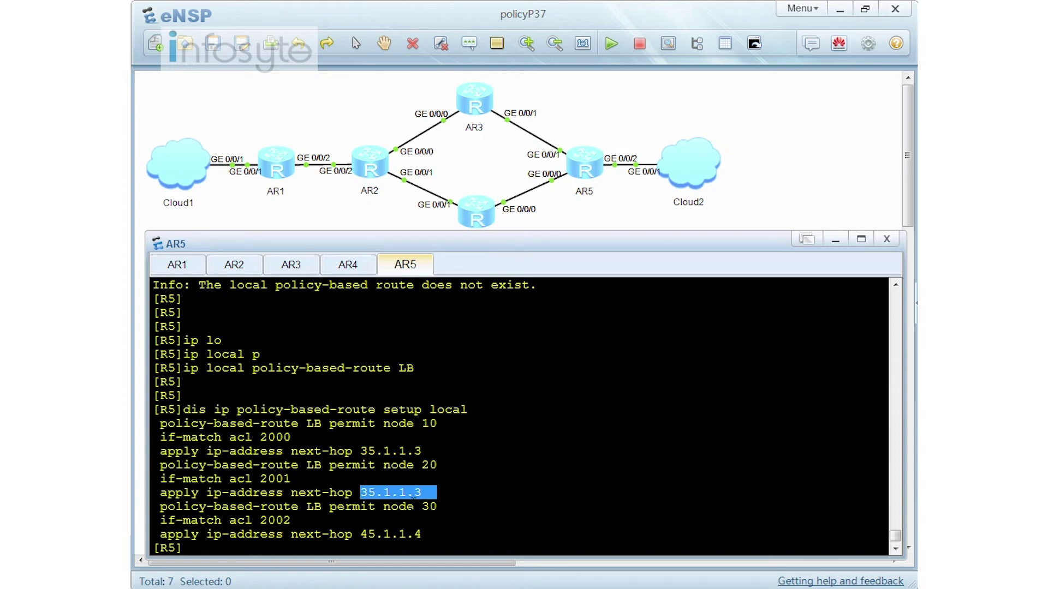
drag(291, 520, 160, 520)
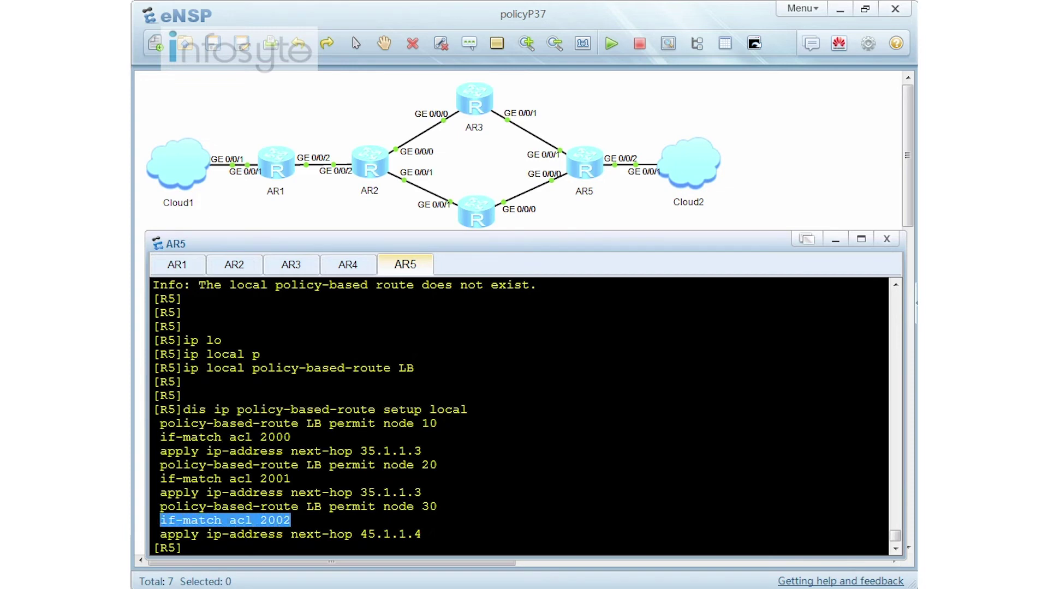
drag(437, 534, 352, 534)
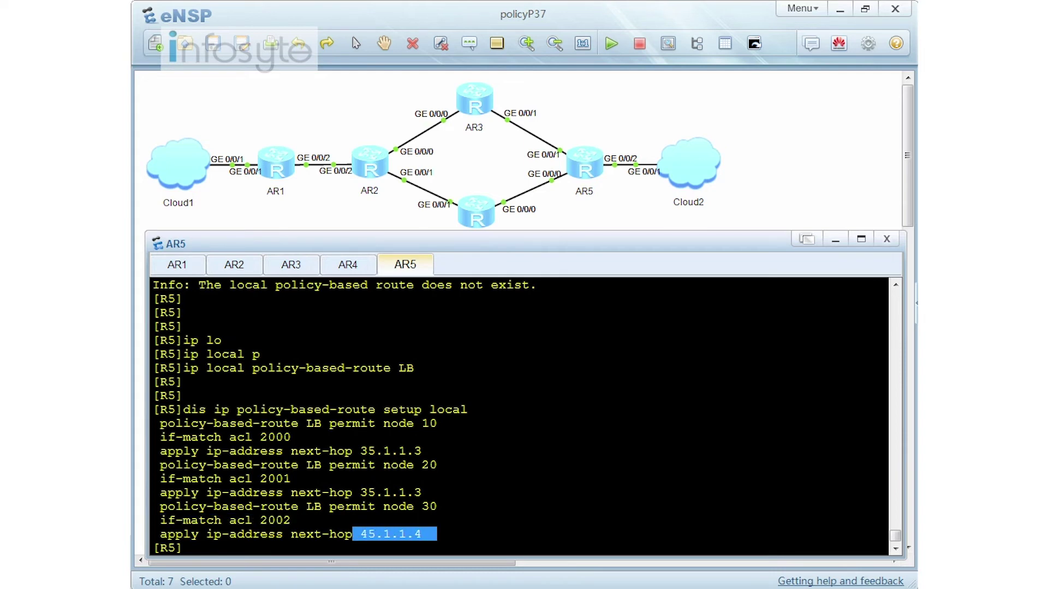
click(438, 465)
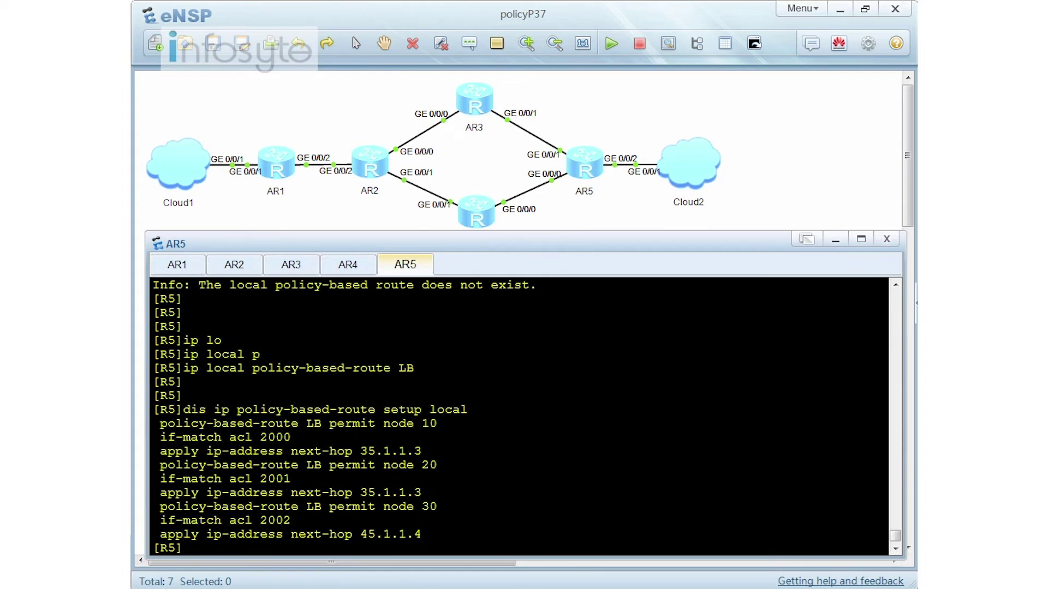
Trace the route from source 10.0.0.1 to 172.16.0.1 on AR5 and compare its first hop with the topology.
key(Return)
key(Return)
key(Return)
key(Return)
text(tra)
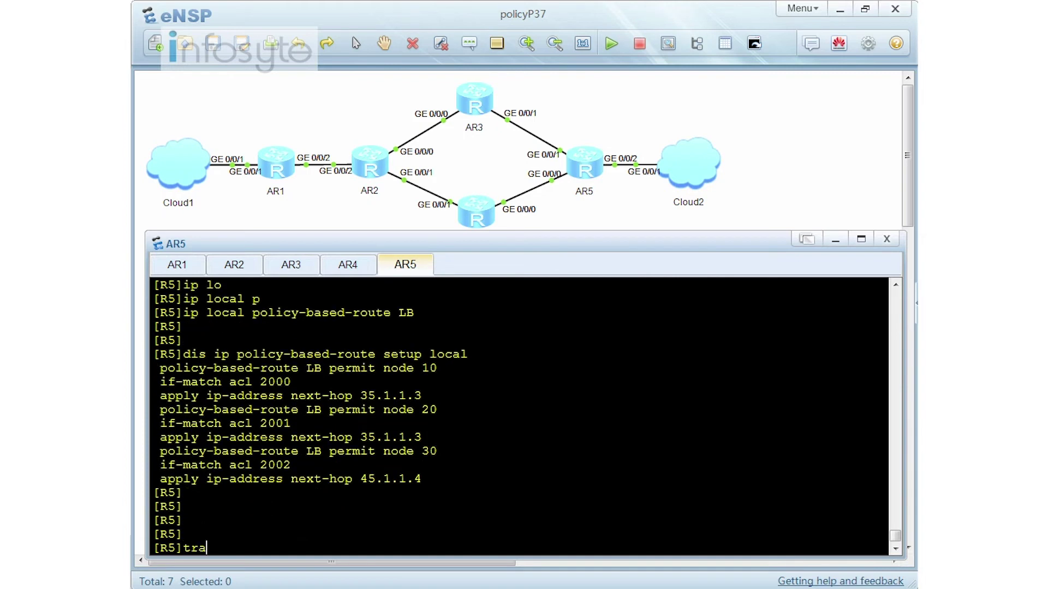
text(cert -a 10.0.0.1 172.16.0.1)
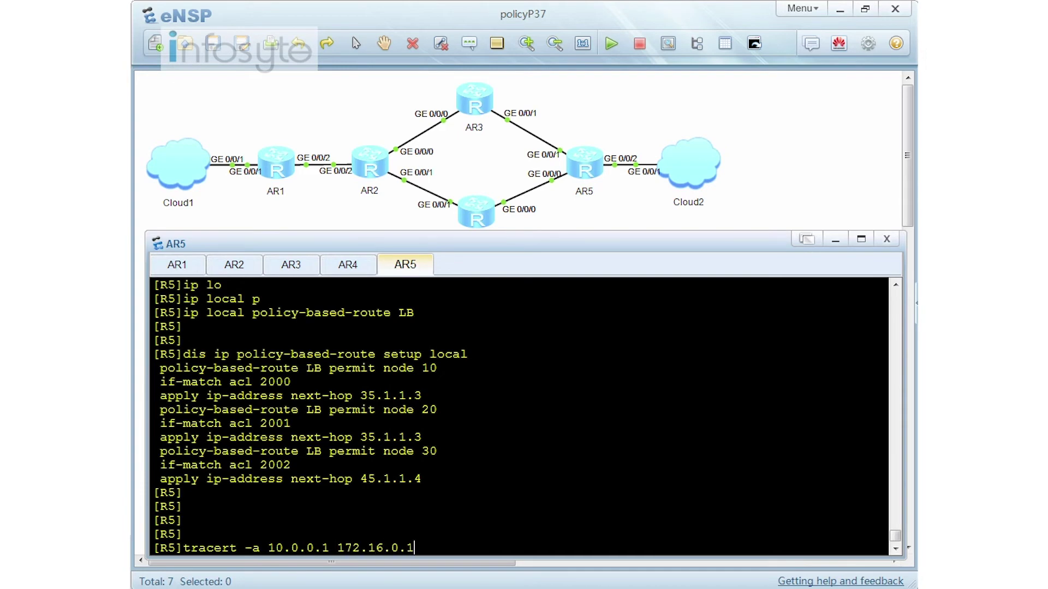
key(Return)
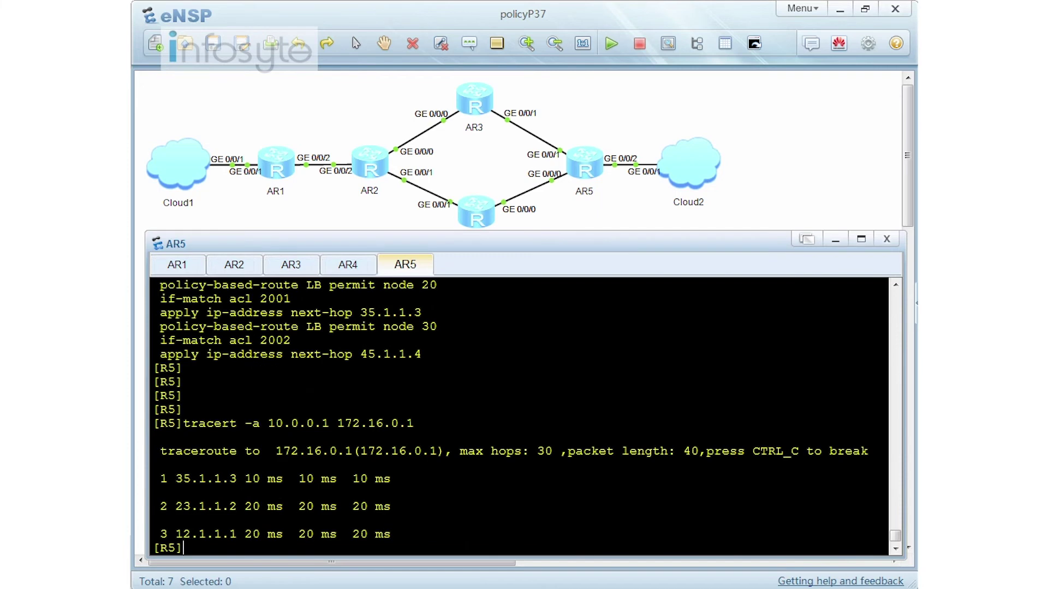
drag(247, 479, 178, 479)
click(545, 564)
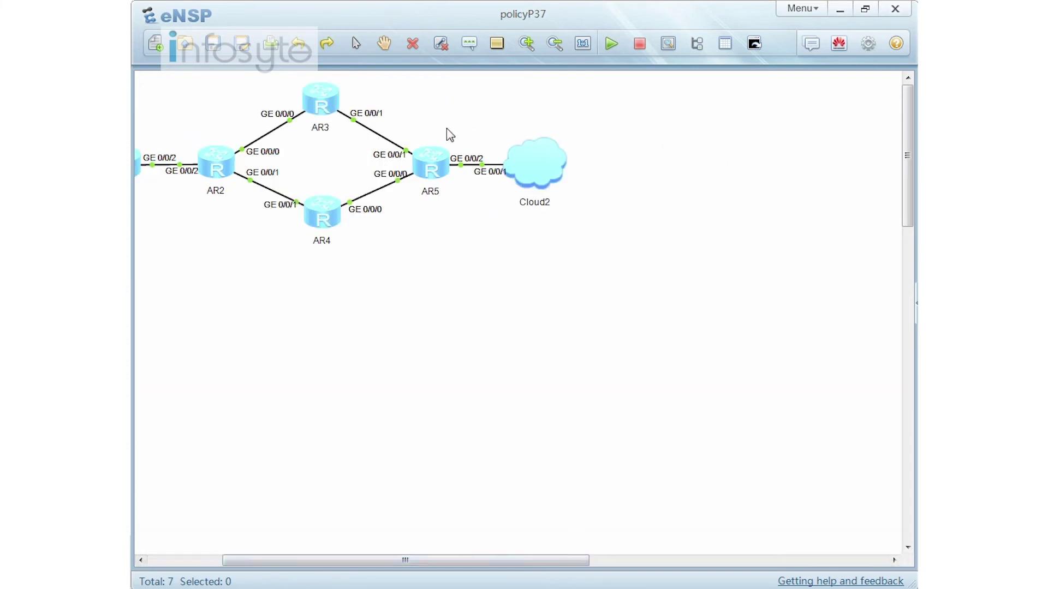
double_click(440, 165)
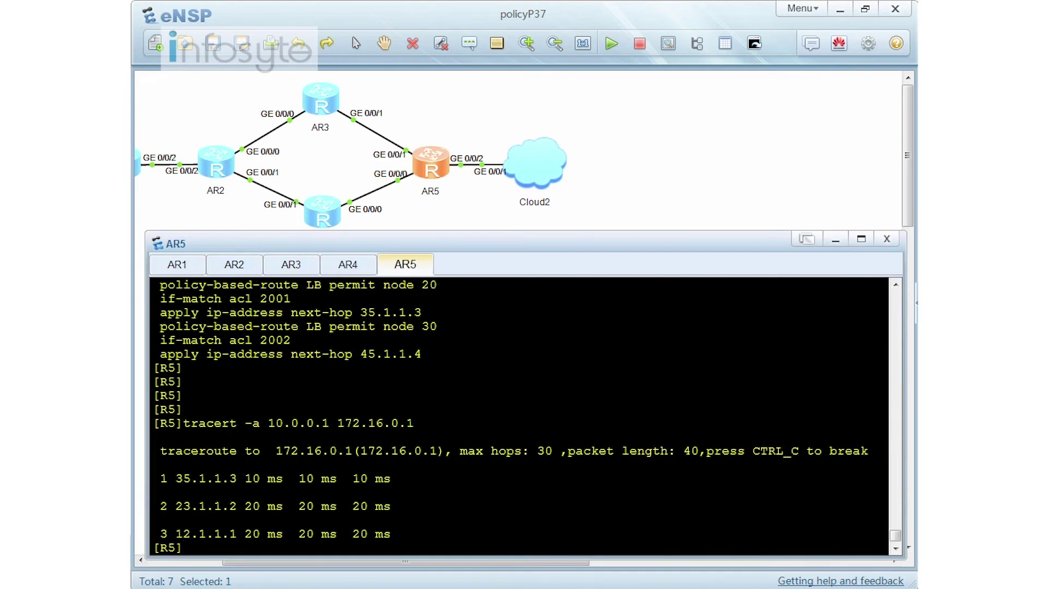
Trace the route from source 10.0.1.1 to 172.16.0.1 on AR5.
key(Return)
key(Return)
key(Up)
key(Left)
key(Left)
key(Left)
key(Left)
key(Left)
key(Left)
key(Left)
key(Left)
key(Left)
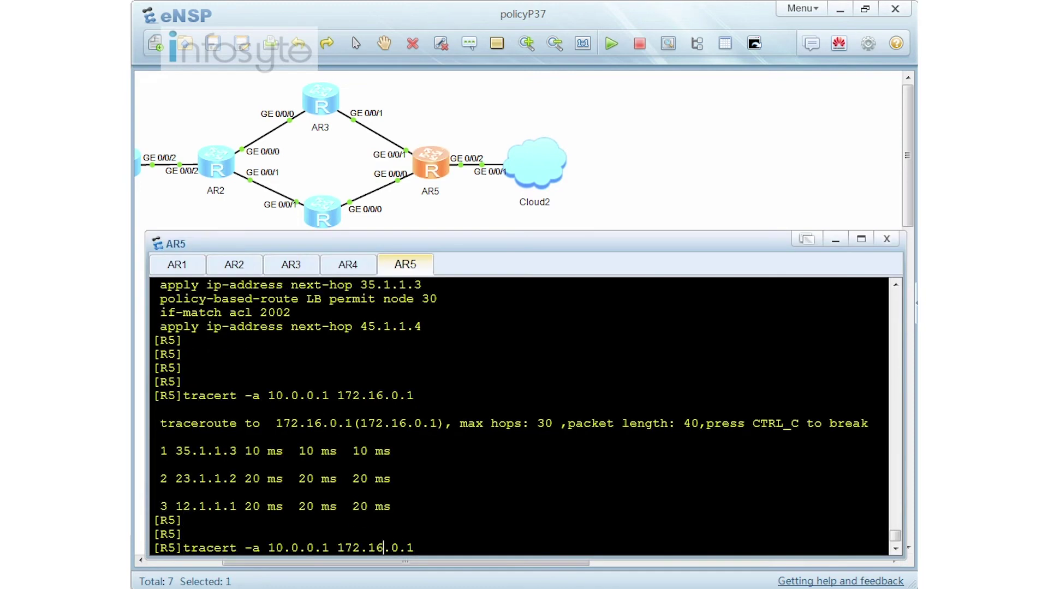
key(BackSpace)
text(1)
key(Return)
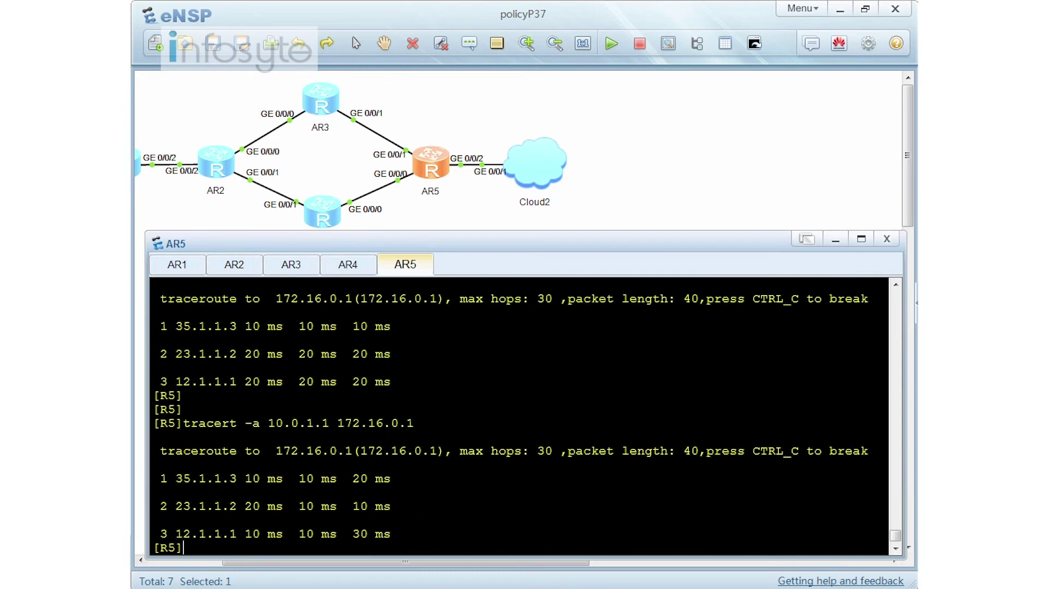
key(Return)
key(Return)
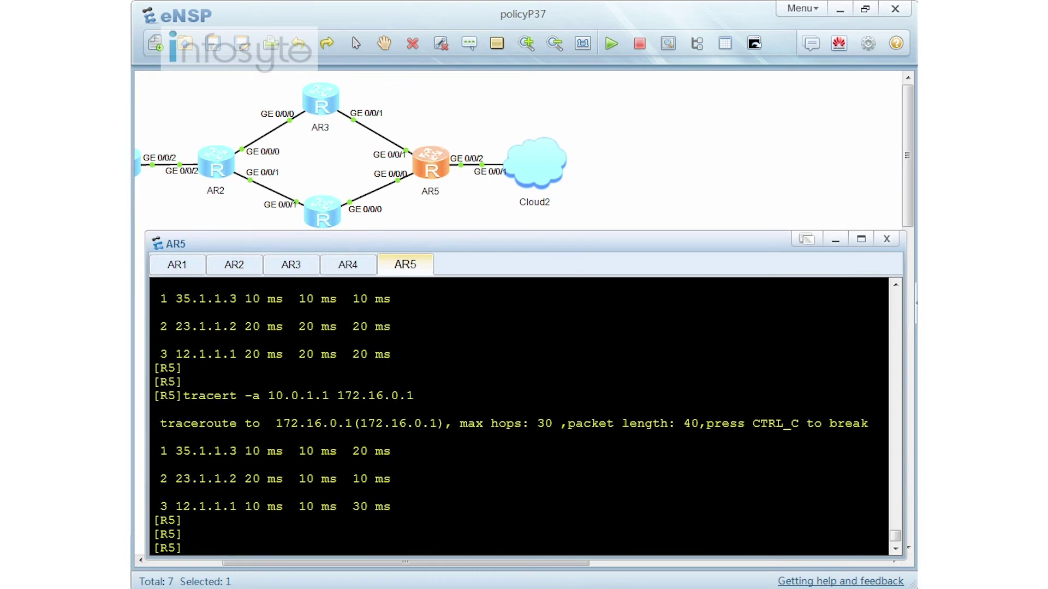
Trace the route from source 10.0.2.1 to 172.16.0.1 on AR5 and check its first hop.
key(Up)
key(Left)
key(Left)
key(Left)
key(Left)
key(Left)
key(Left)
key(BackSpace)
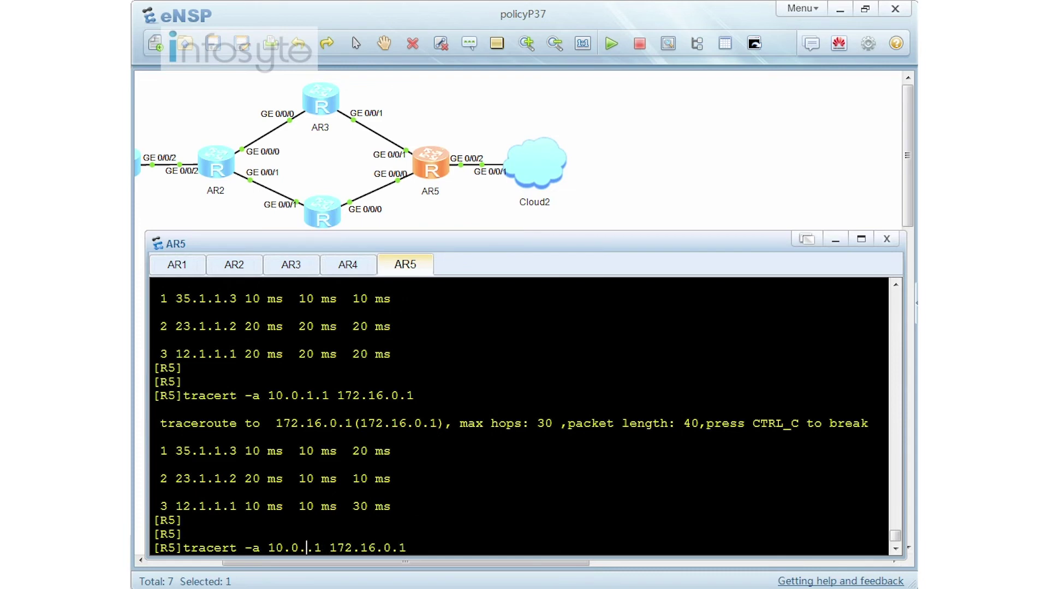
text(2)
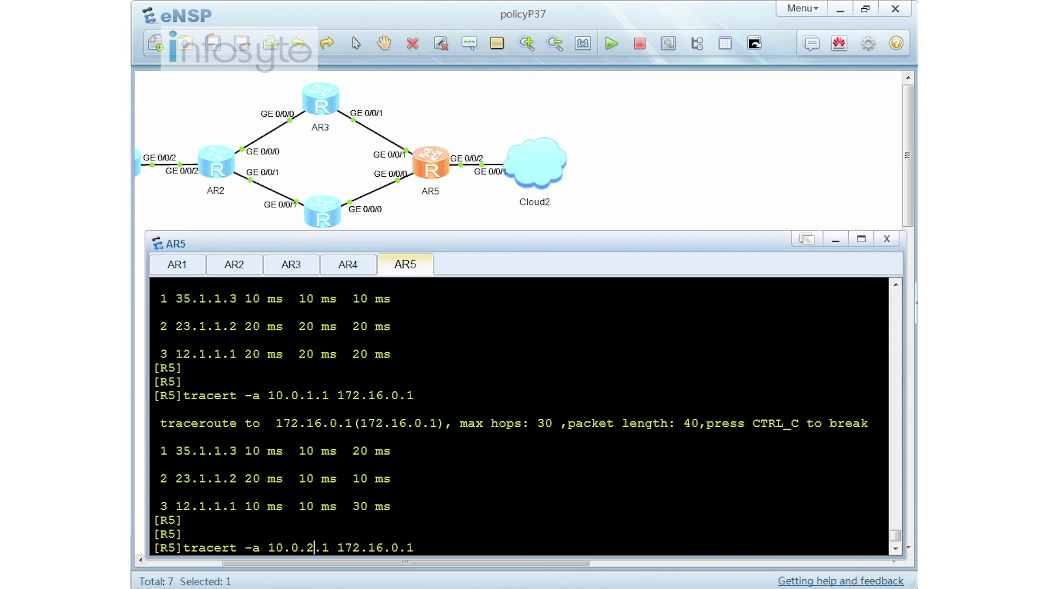
key(Return)
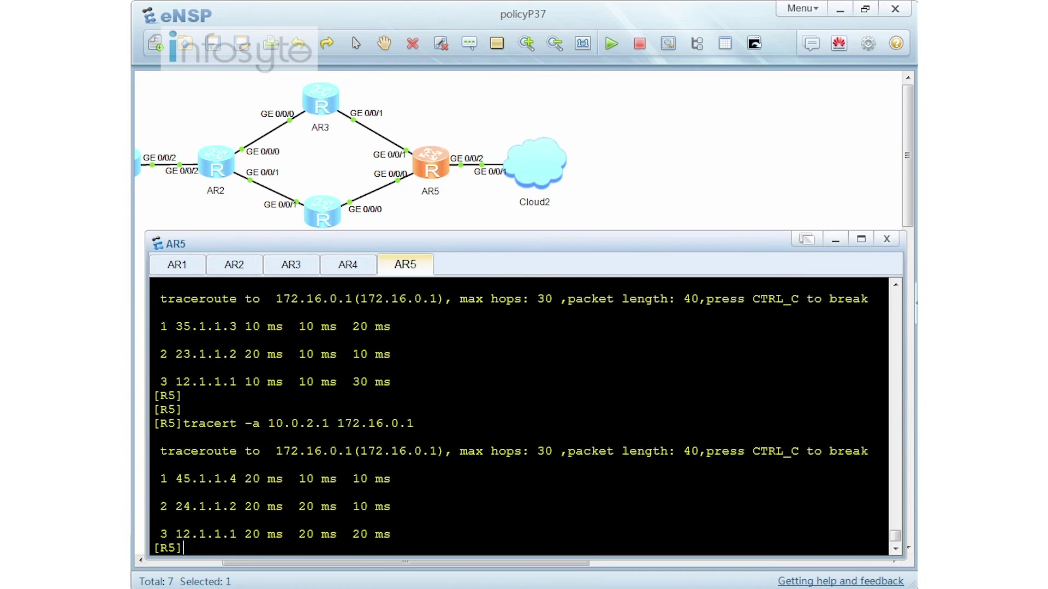
drag(238, 479, 176, 479)
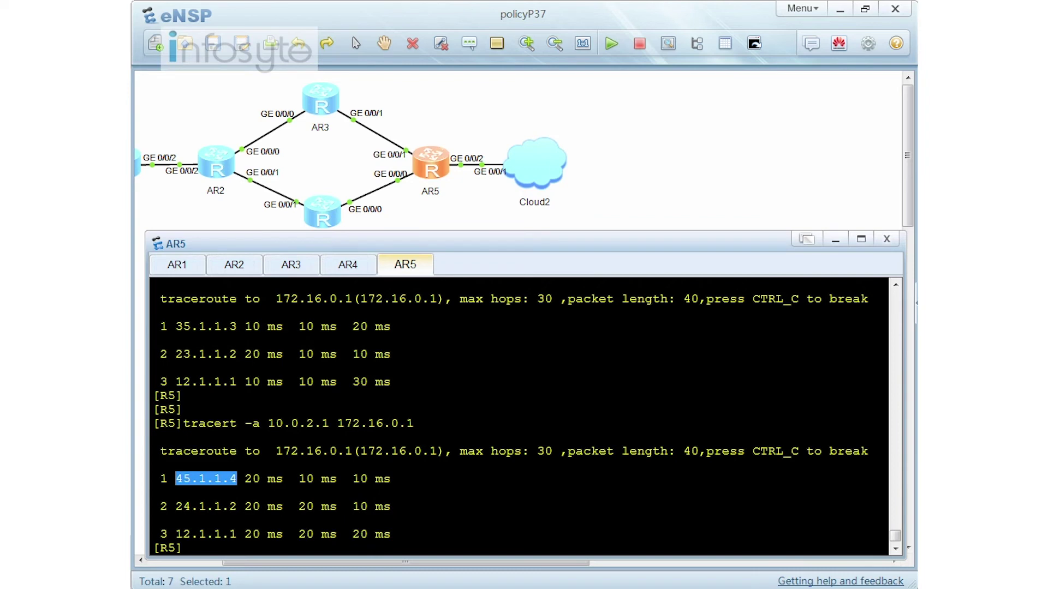
click(184, 548)
key(Return)
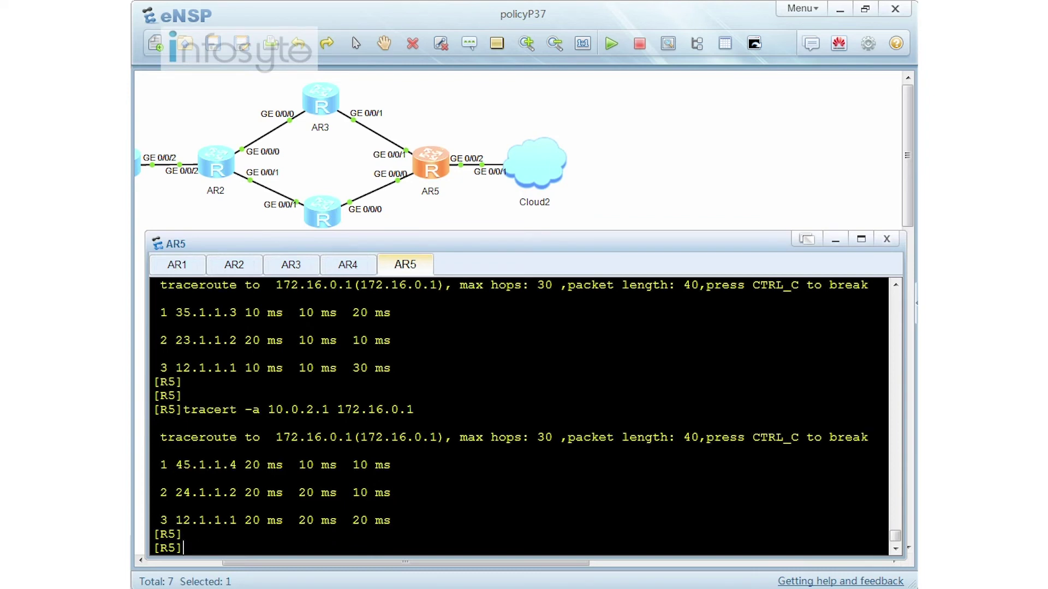
key(Return)
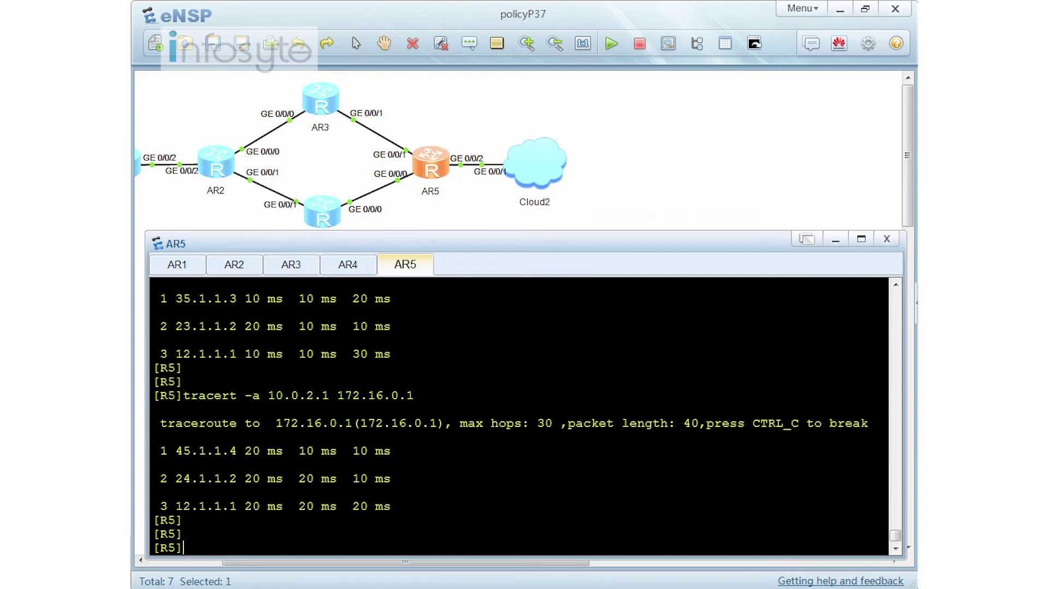
Display the local policy-based route statistics on AR5 and check the denied and forwarded counters of nodes 10, 20 and 30.
text(dis ip p)
key(Tab)
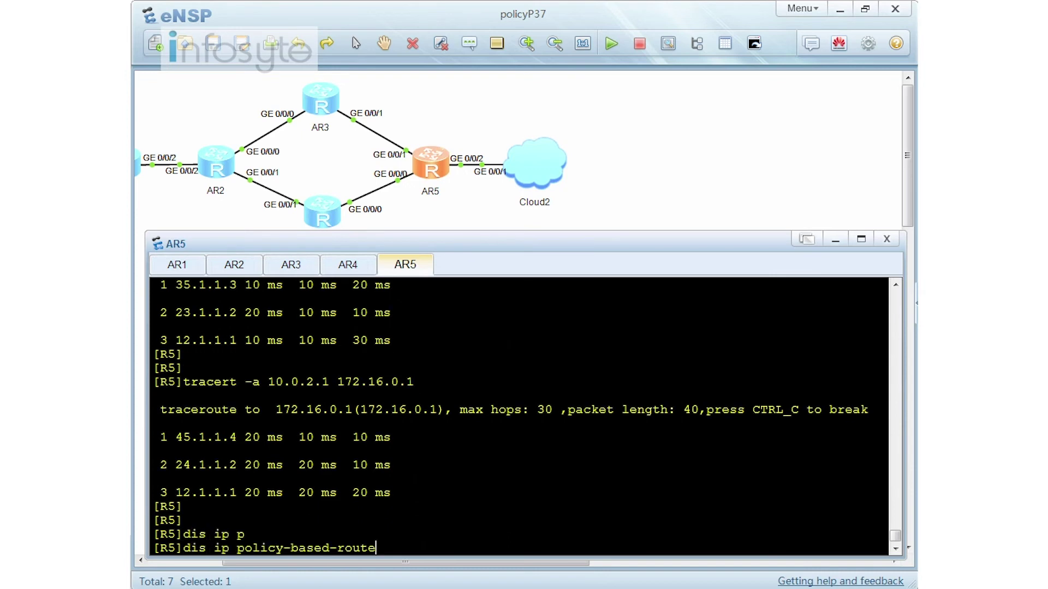
text(st)
key(Tab)
text(l)
key(Tab)
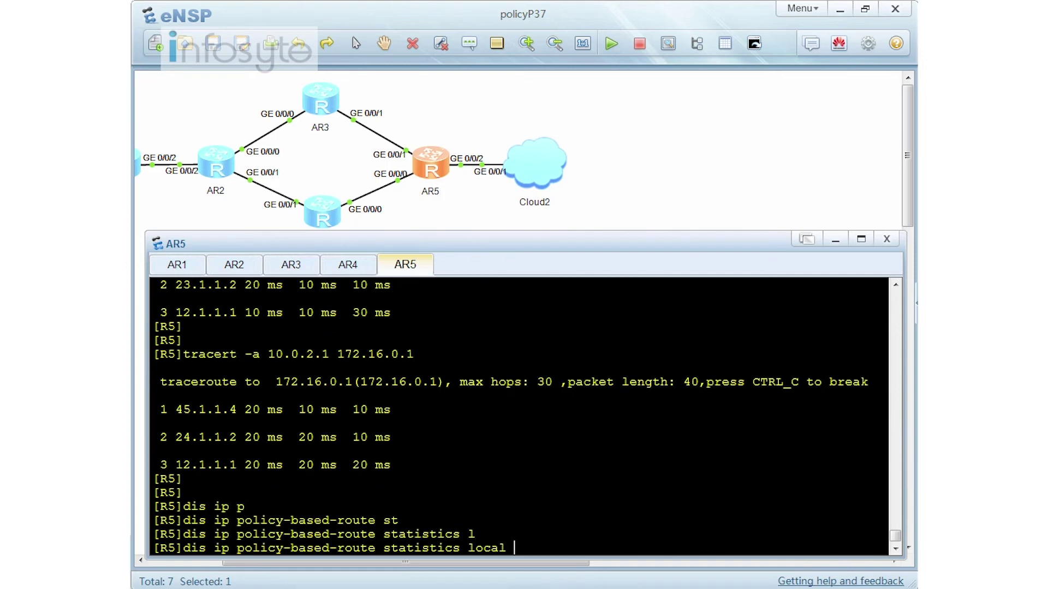
key(Return)
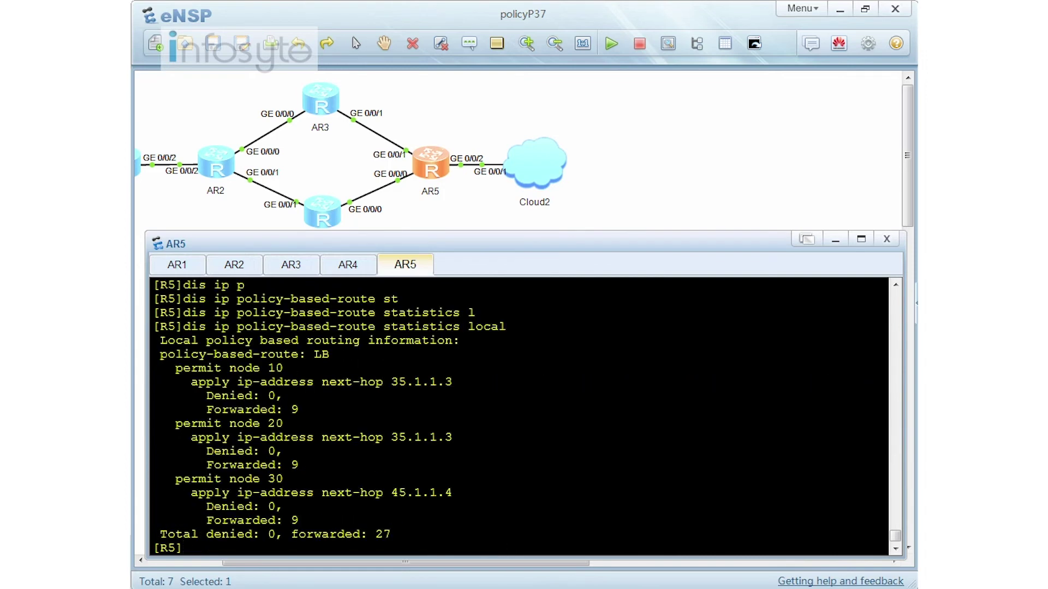
drag(299, 410, 198, 409)
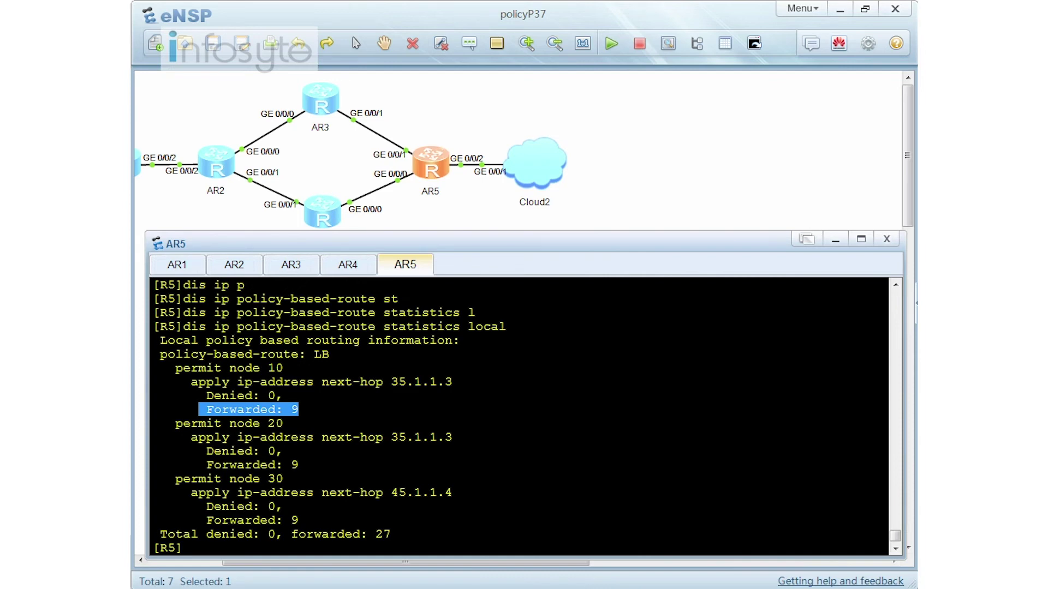
drag(299, 464, 182, 464)
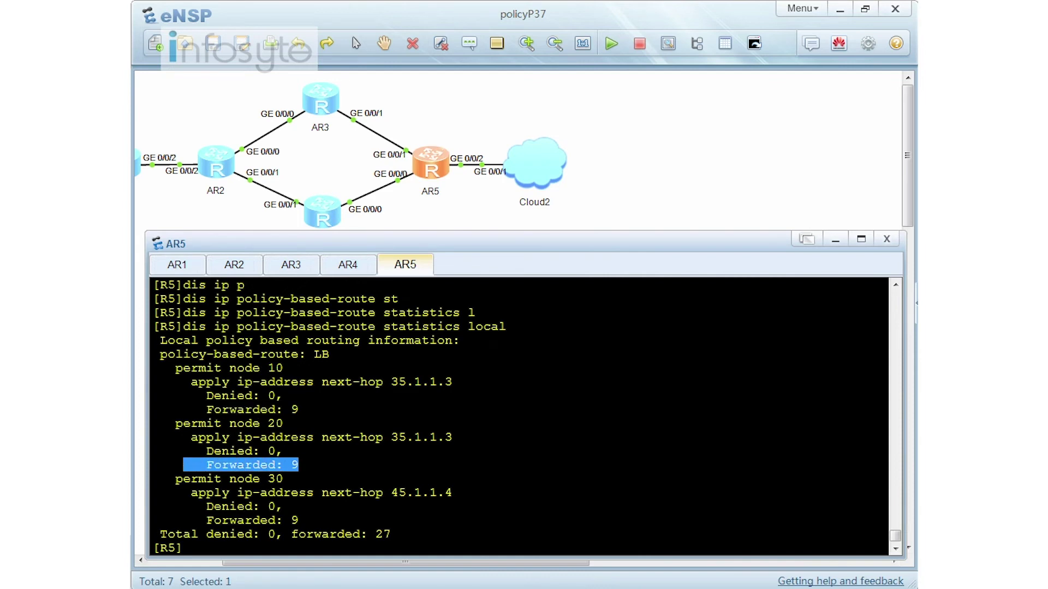
drag(305, 520, 198, 507)
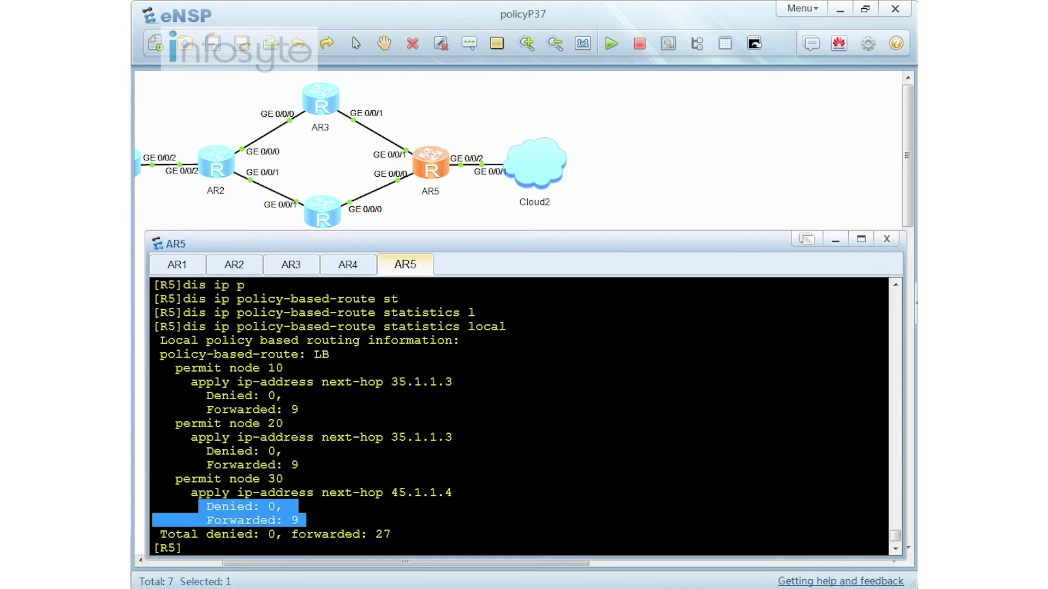
key(ctrl+c)
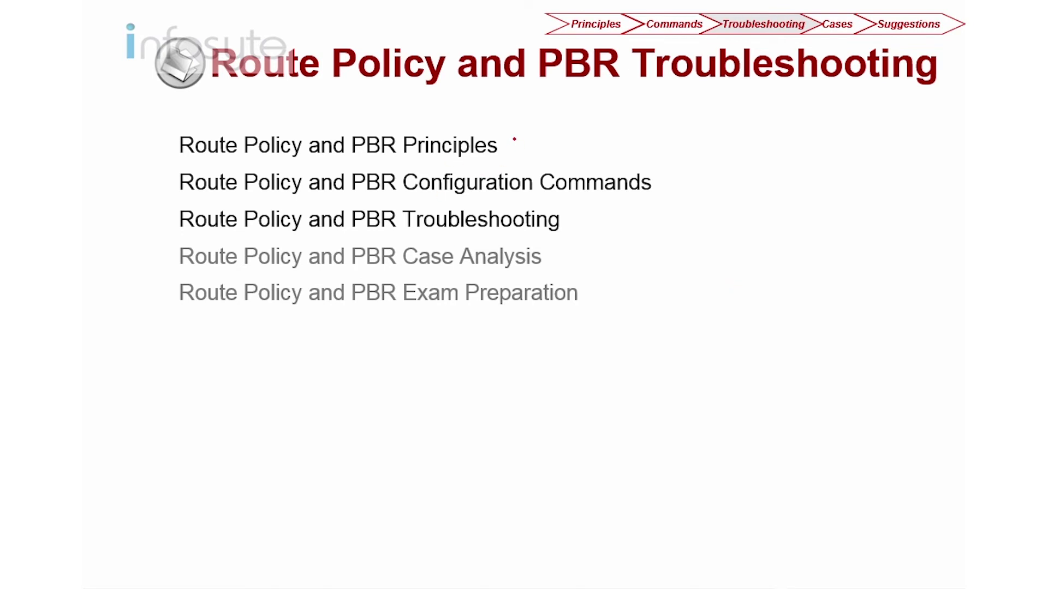
drag(513, 141, 535, 139)
drag(674, 178, 699, 174)
drag(576, 221, 599, 218)
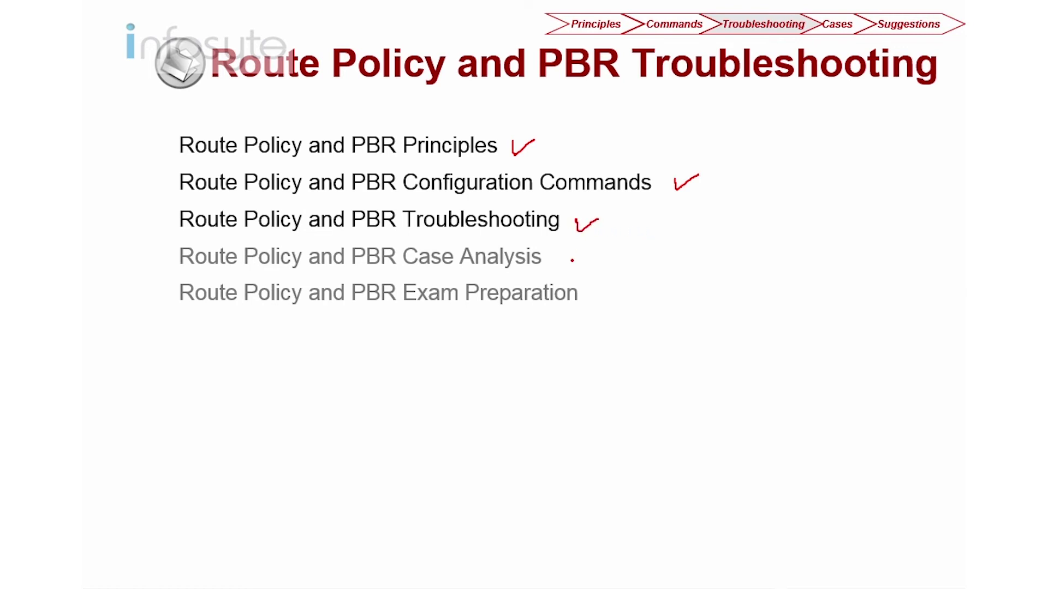